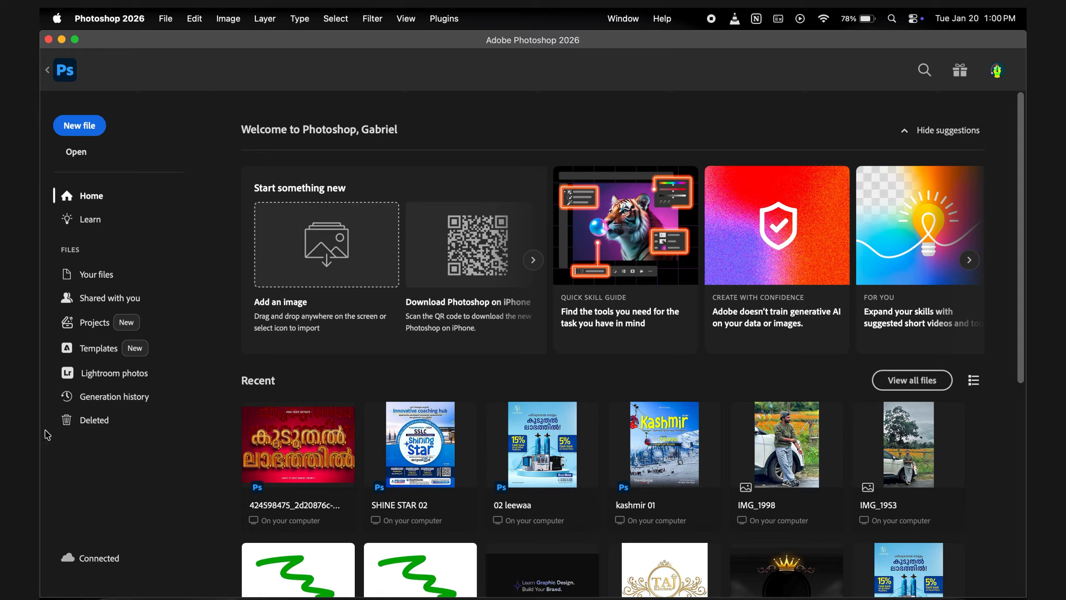
Look through the recent files on the home screen.
scroll(868, 485, down, 10)
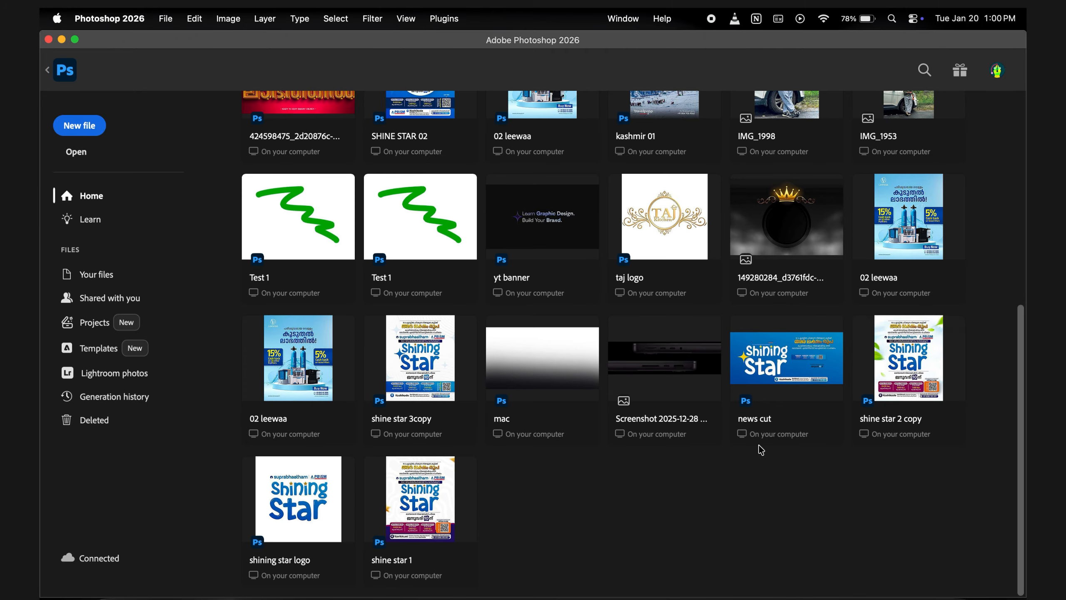
scroll(823, 445, up, 10)
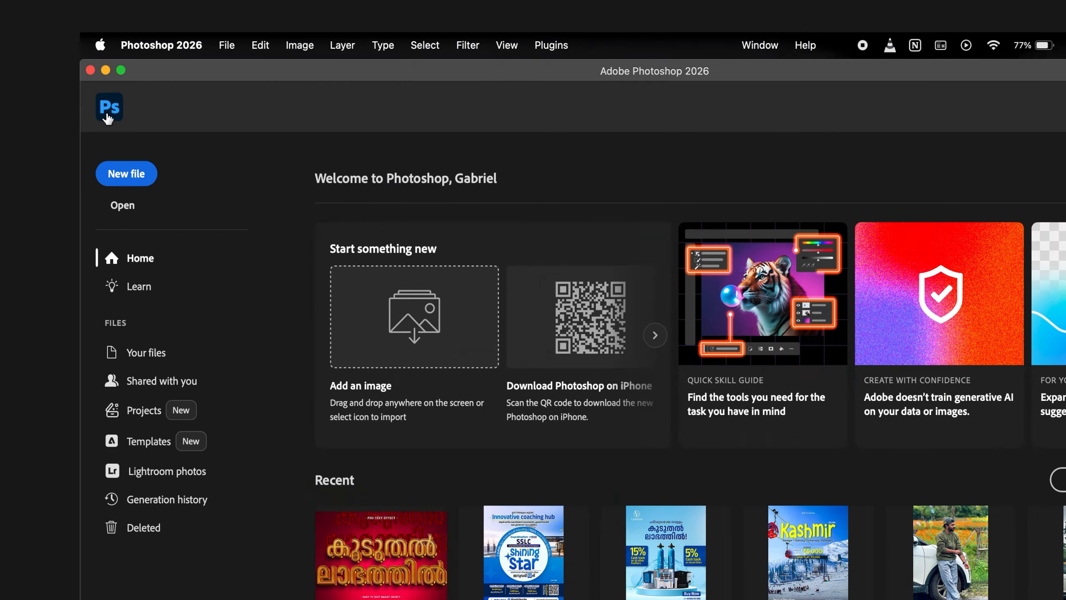
click(243, 238)
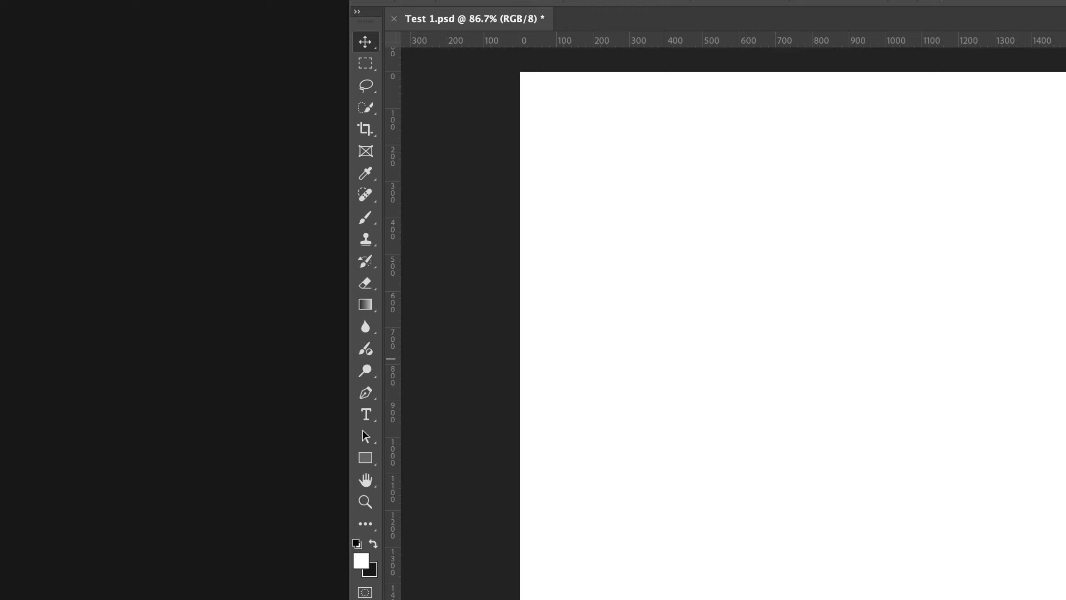
Paint a thick red zigzag diagonally across the white canvas with the Brush tool at size 100.
click(421, 214)
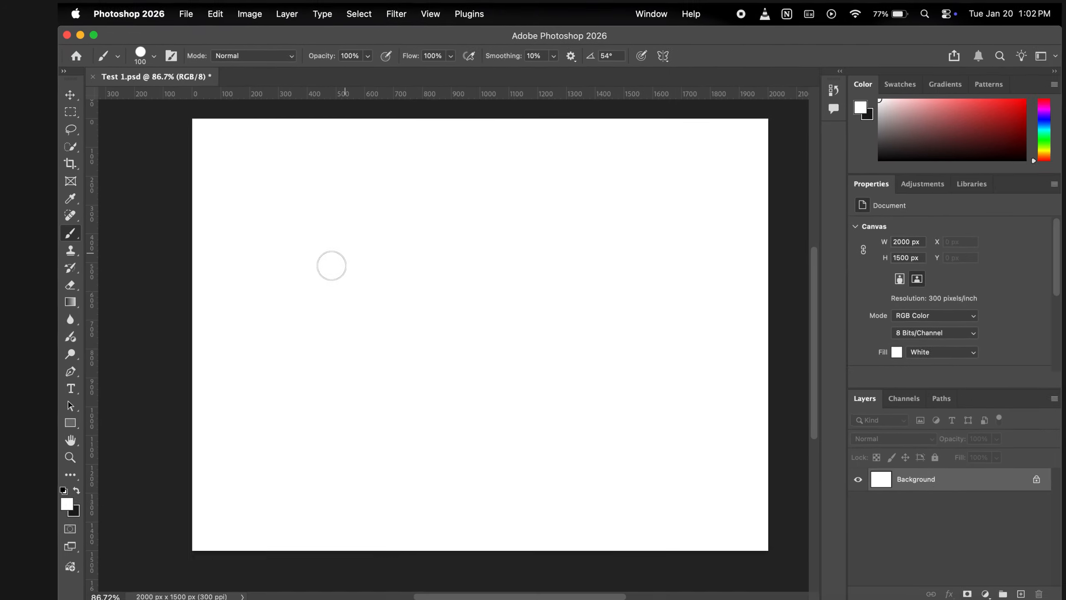
drag(277, 214, 522, 414)
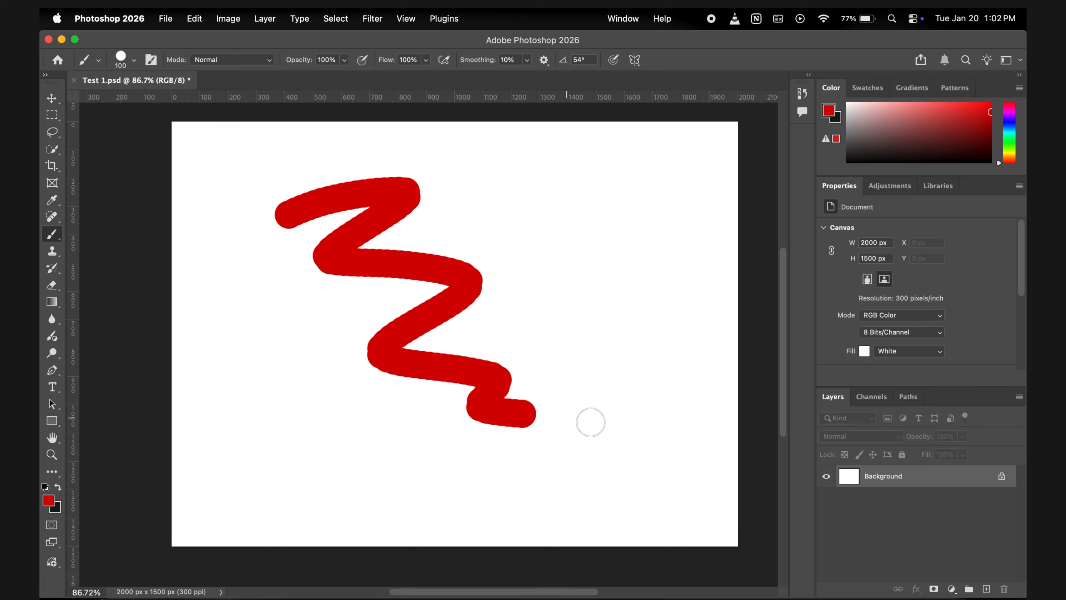
drag(590, 421, 672, 464)
Select the upper part of the red zigzag with a rectangular marquee and move the selected area to the right.
click(59, 121)
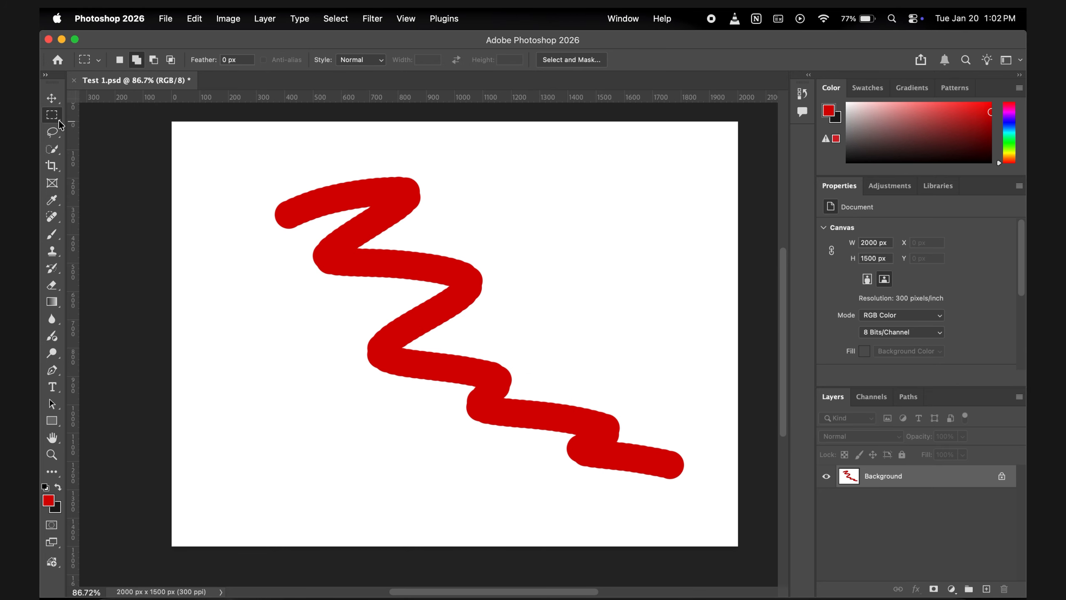
drag(263, 152, 504, 361)
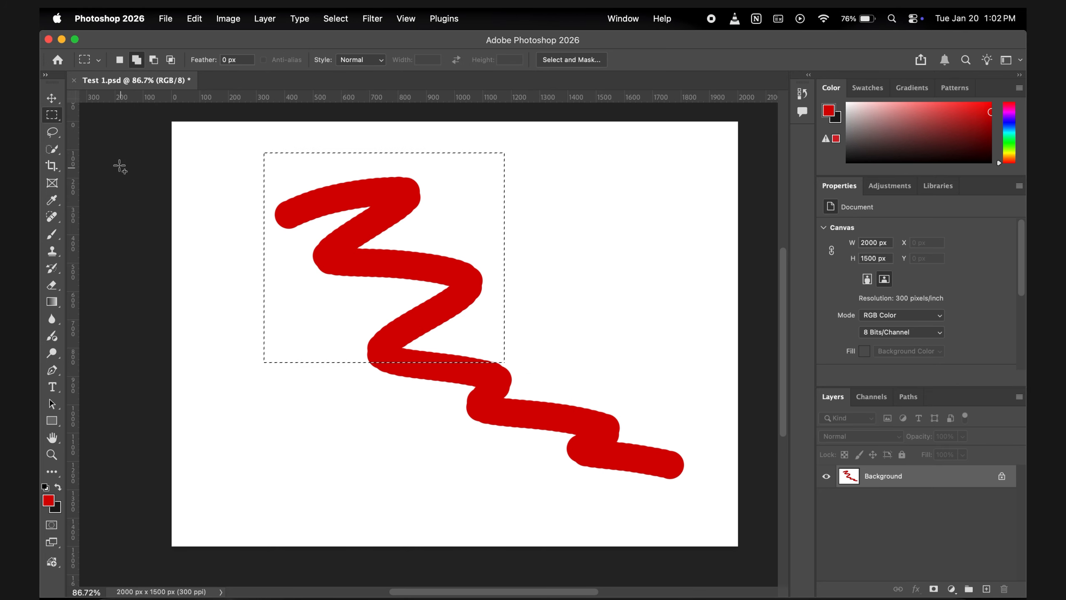
click(52, 99)
mouse_move(374, 243)
mouse_down()
mouse_move(369, 269)
mouse_move(468, 298)
mouse_move(566, 275)
mouse_up()
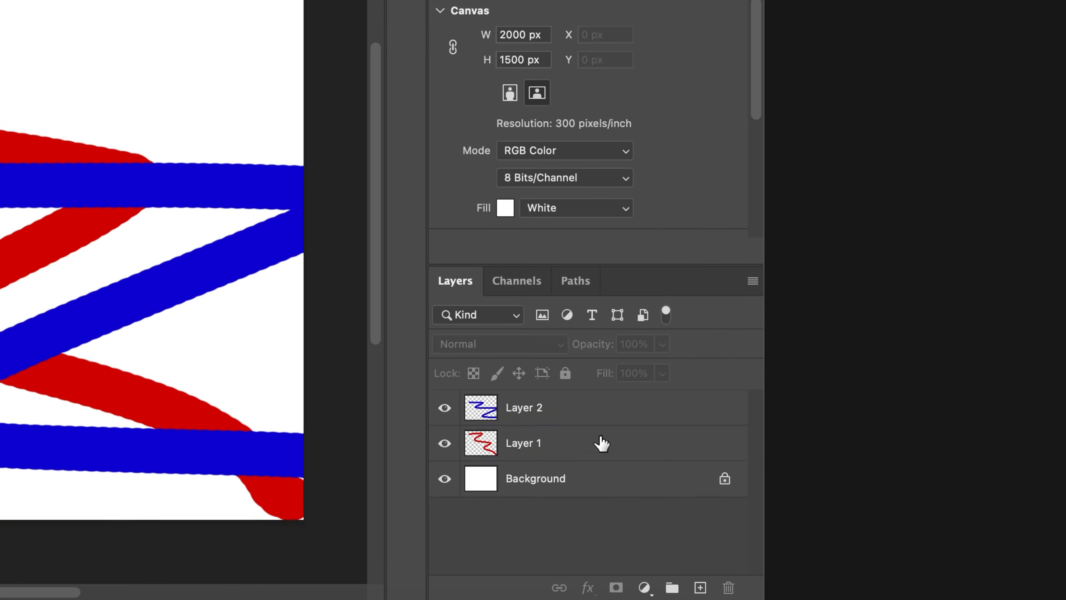
Move the blue stroke's Layer 2 below the red stroke's Layer 1 in the layer order.
click(923, 498)
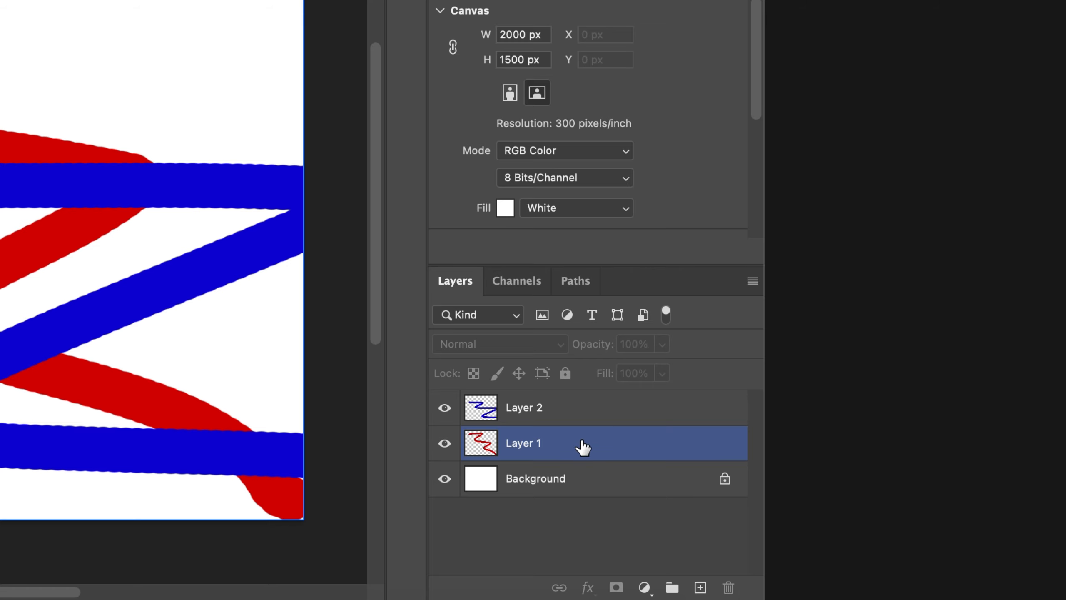
drag(634, 409, 642, 461)
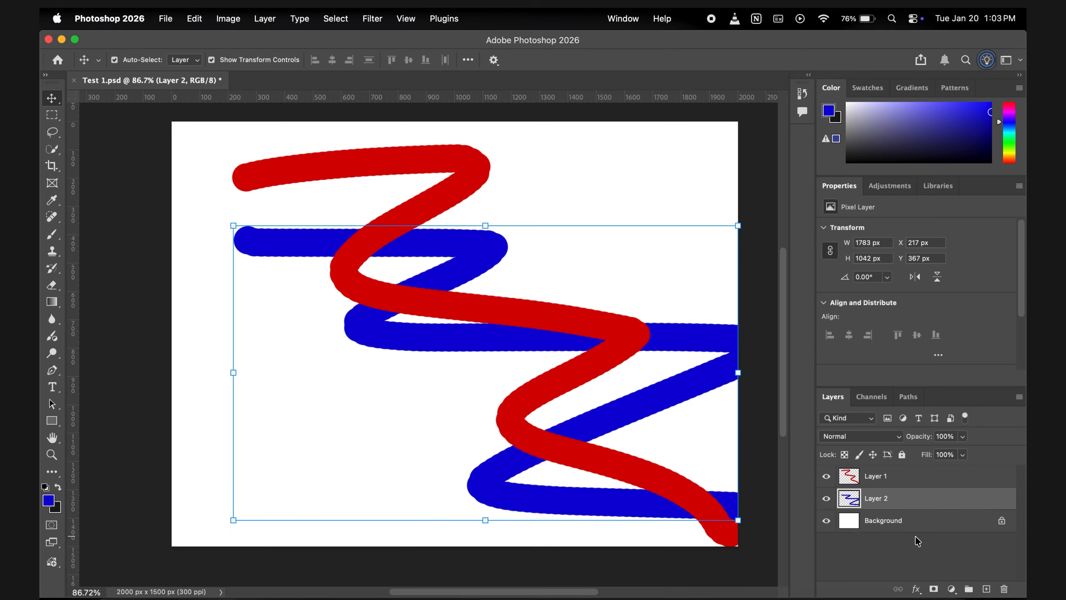
click(916, 534)
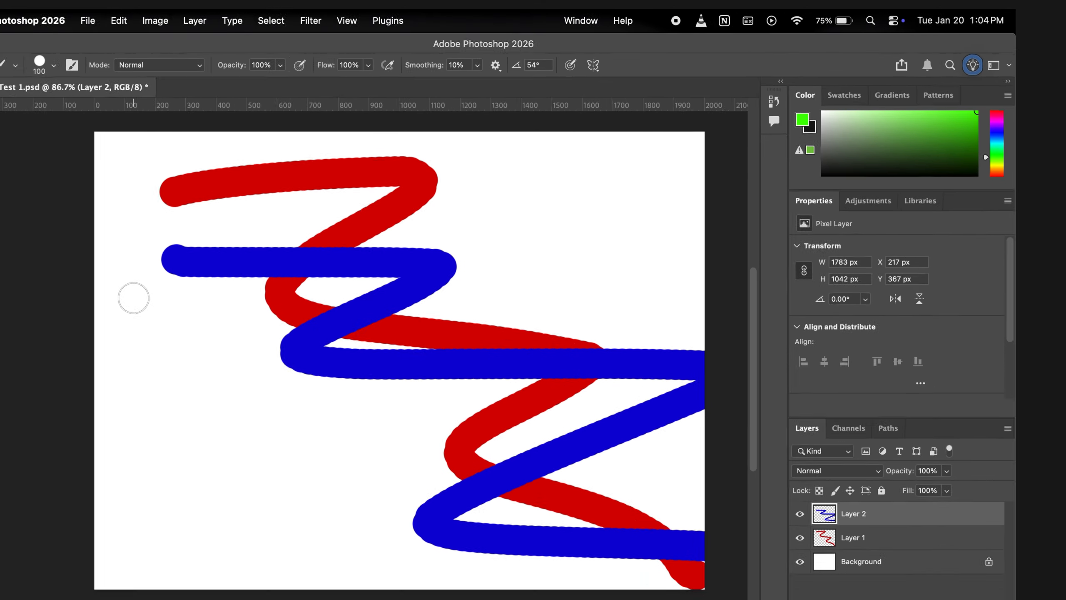
Paint a green zigzag on Layer 2 below the start of the blue stroke, and leave no layer selected.
mouse_move(195, 287)
mouse_down()
mouse_move(312, 376)
mouse_move(441, 506)
mouse_up()
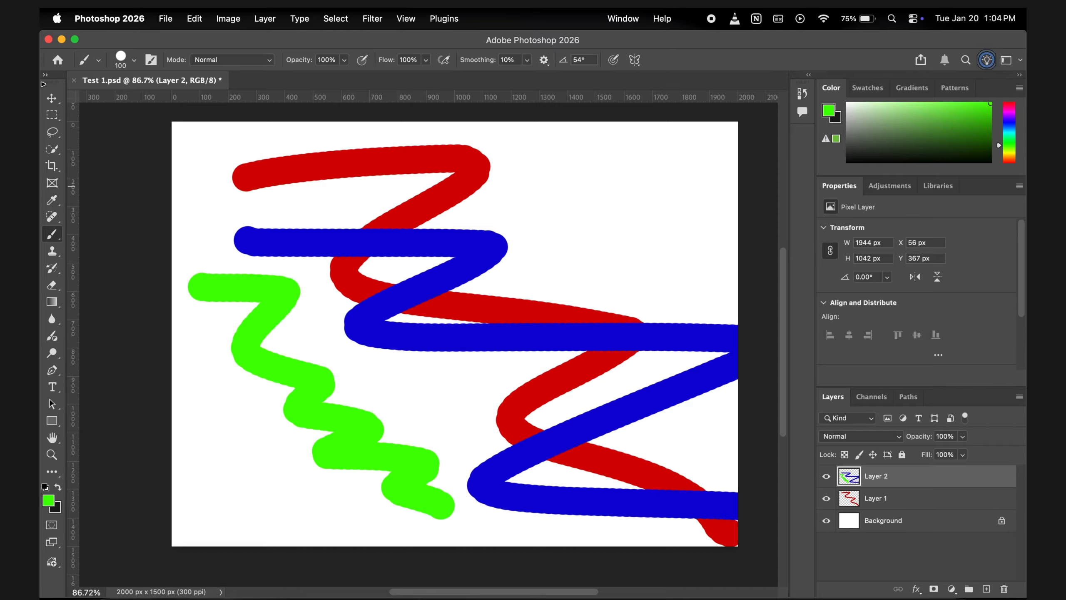
click(51, 98)
click(410, 187)
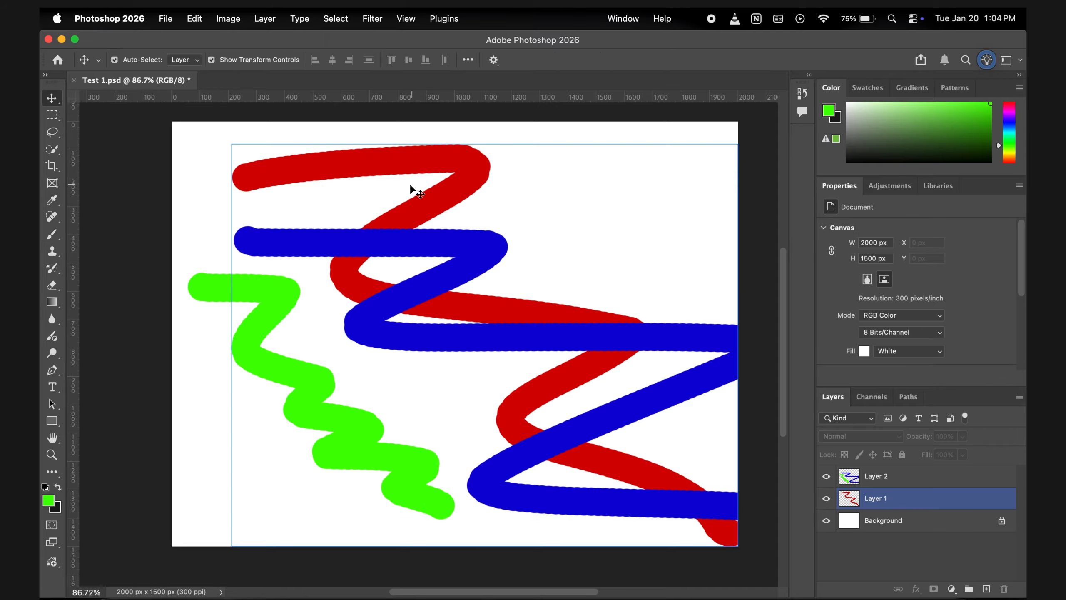
click(703, 414)
click(117, 310)
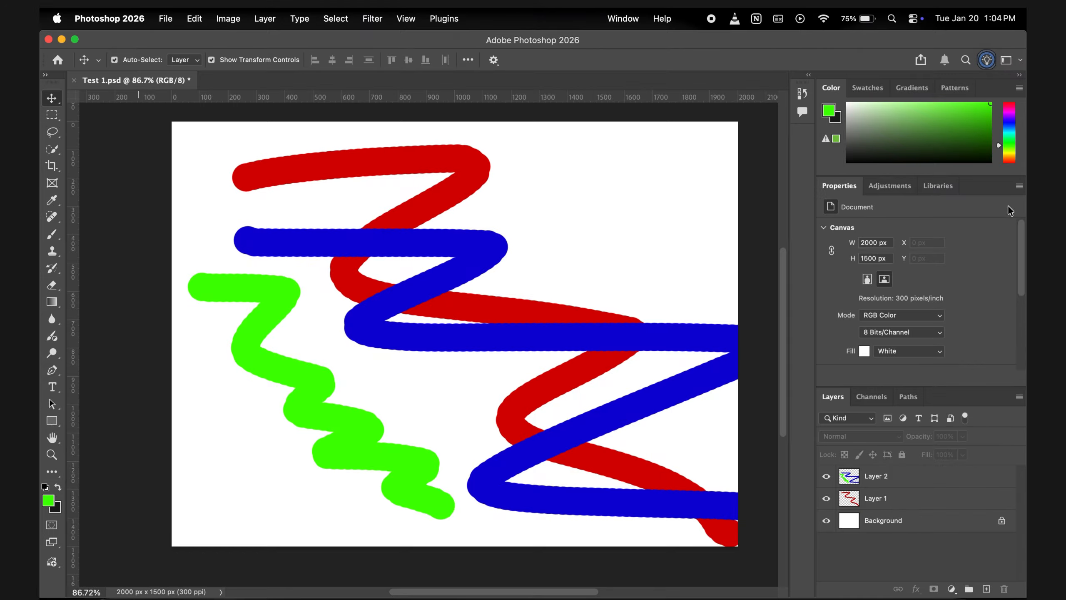
Undock the toolbar, the collapsed History and Comments strip, and the Swatches, Gradients and Properties panels so they float over the canvas.
drag(52, 84, 257, 125)
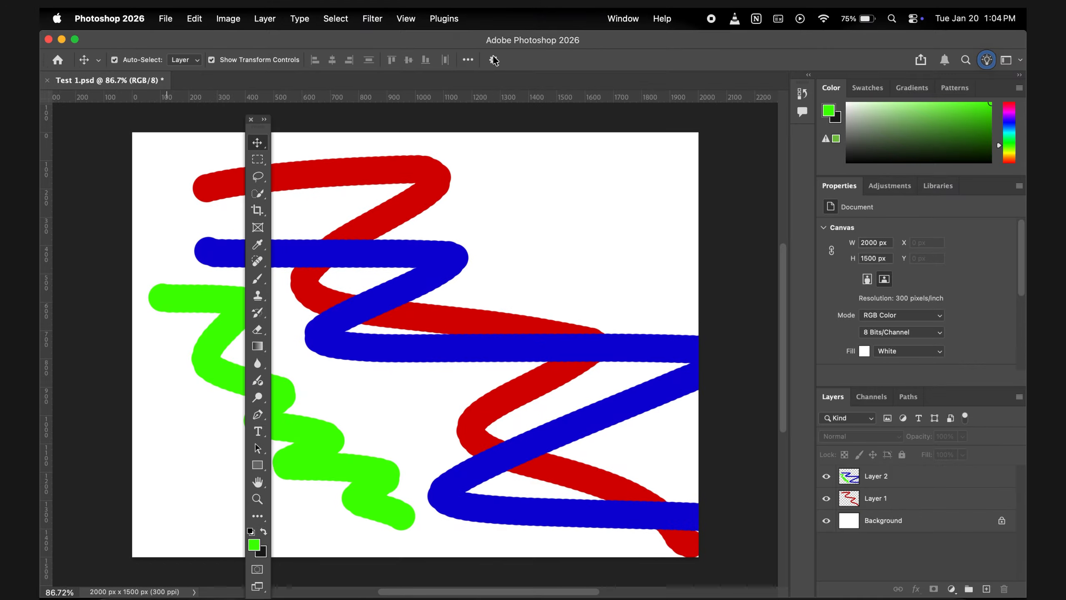
drag(867, 88, 541, 221)
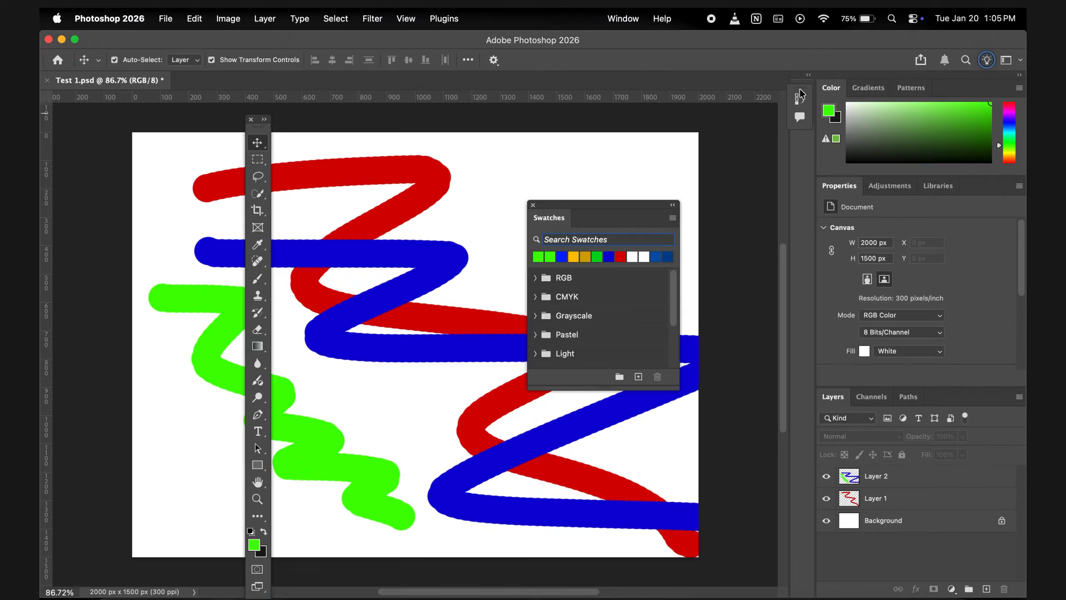
drag(802, 81, 596, 145)
drag(885, 87, 428, 174)
drag(830, 193, 695, 137)
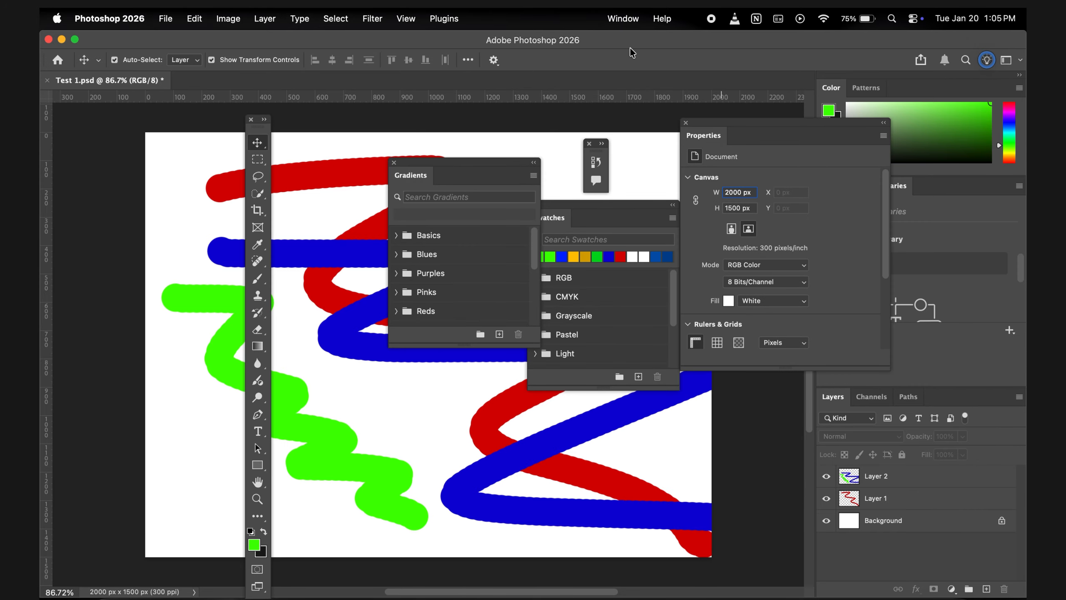
Reset the Essentials workspace to its default panel layout.
click(633, 22)
mouse_move(650, 51)
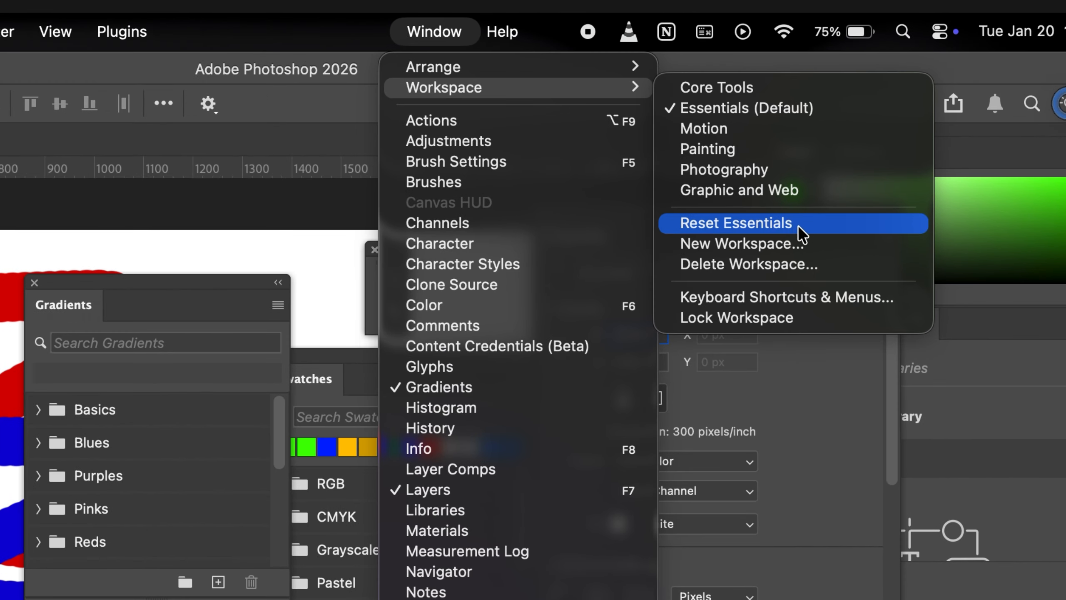
click(808, 223)
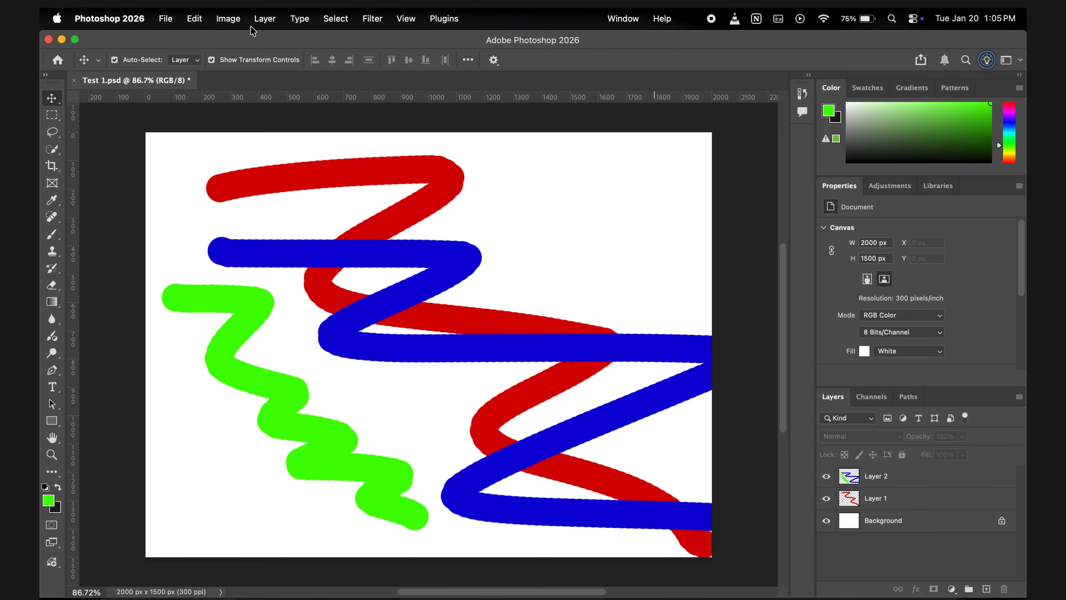
Start a new document and look through the recent, Photo, Print and Art & Illustration presets, returning to the recent ones.
click(156, 19)
click(184, 43)
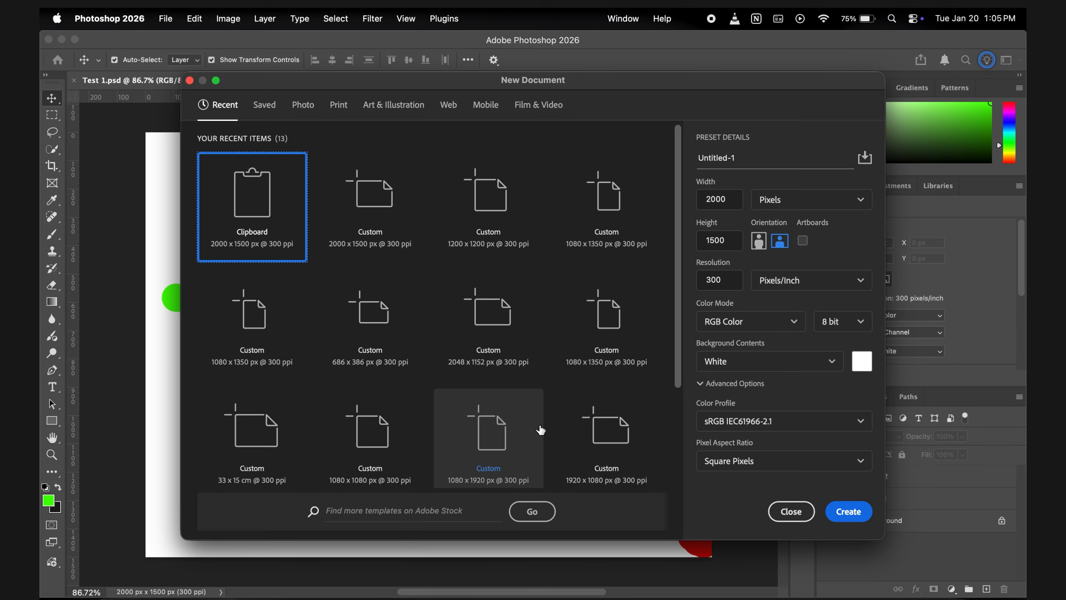
scroll(541, 428, down, 3)
scroll(462, 426, down, 2)
scroll(429, 428, up, 5)
scroll(543, 429, down, 4)
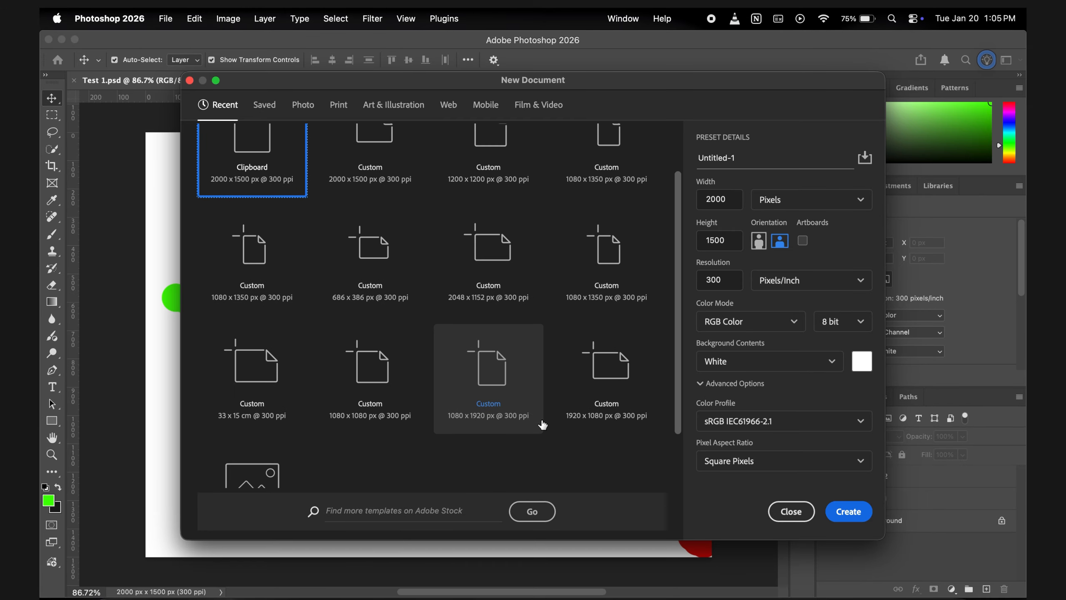
scroll(429, 427, up, 4)
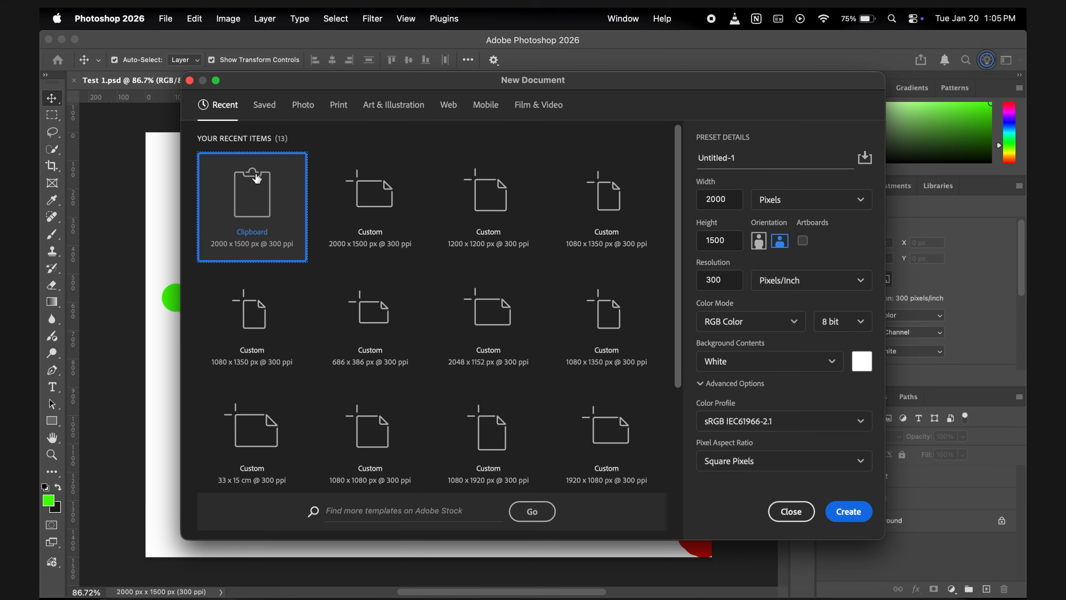
click(303, 112)
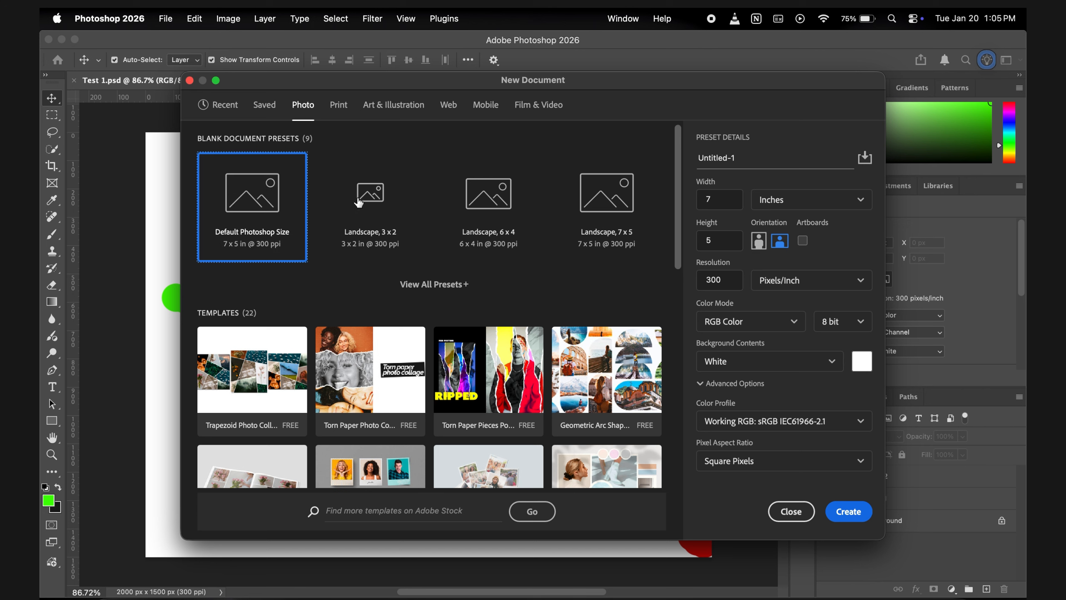
click(339, 107)
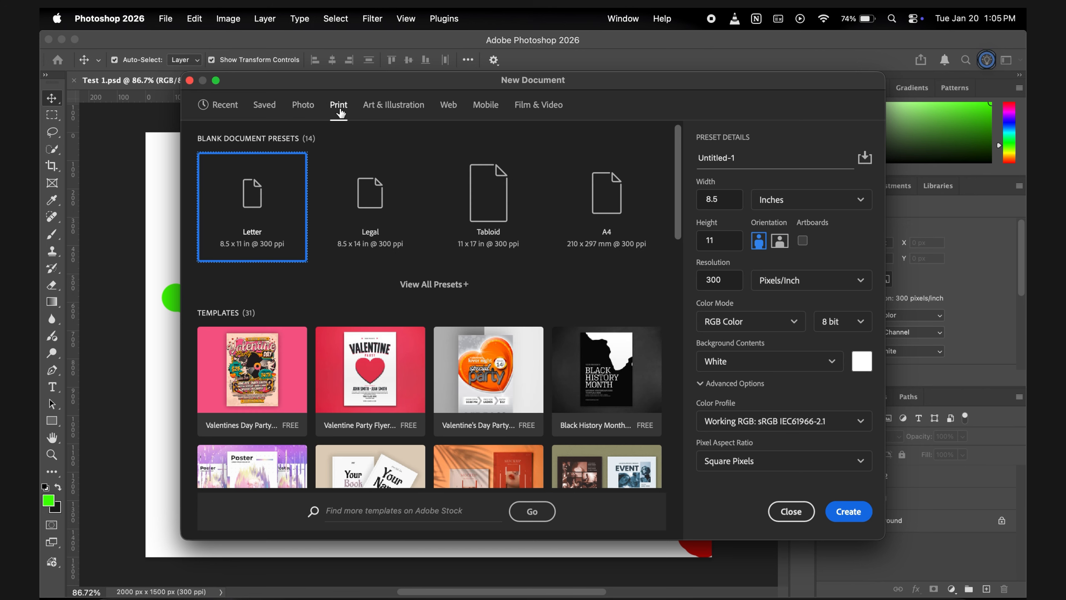
click(392, 106)
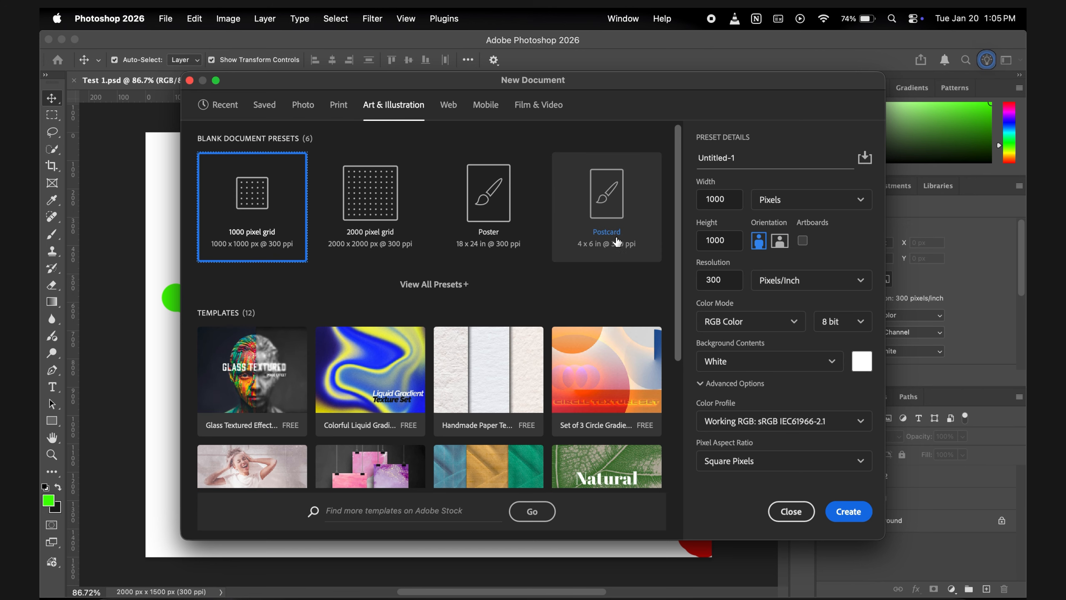
click(225, 106)
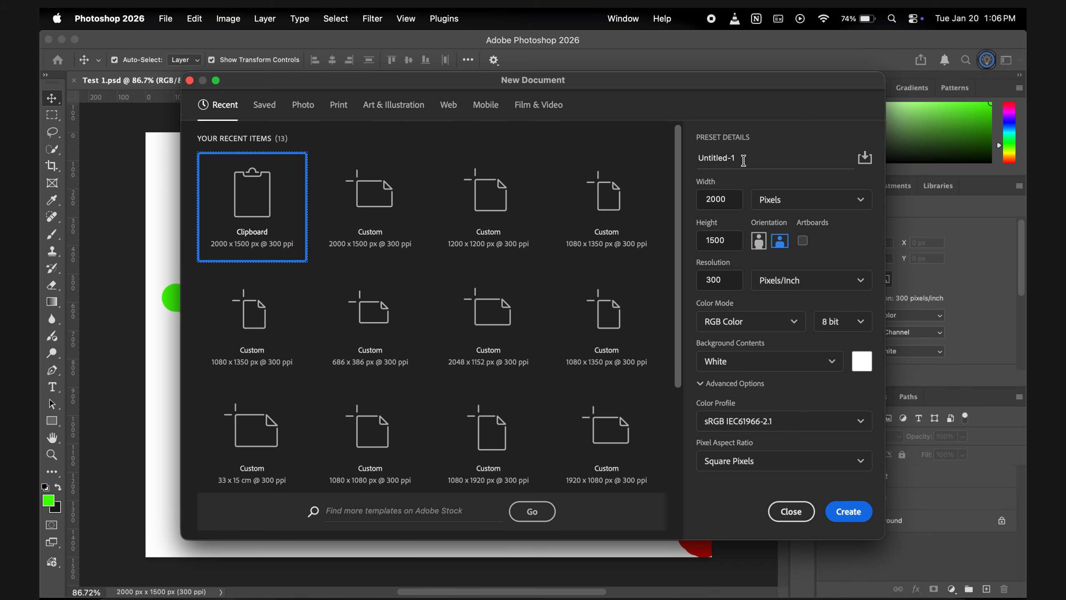
Create a new landscape document of 2000 × 1500 pixels at 300 pixels/inch in RGB color with a white background.
click(728, 203)
click(848, 205)
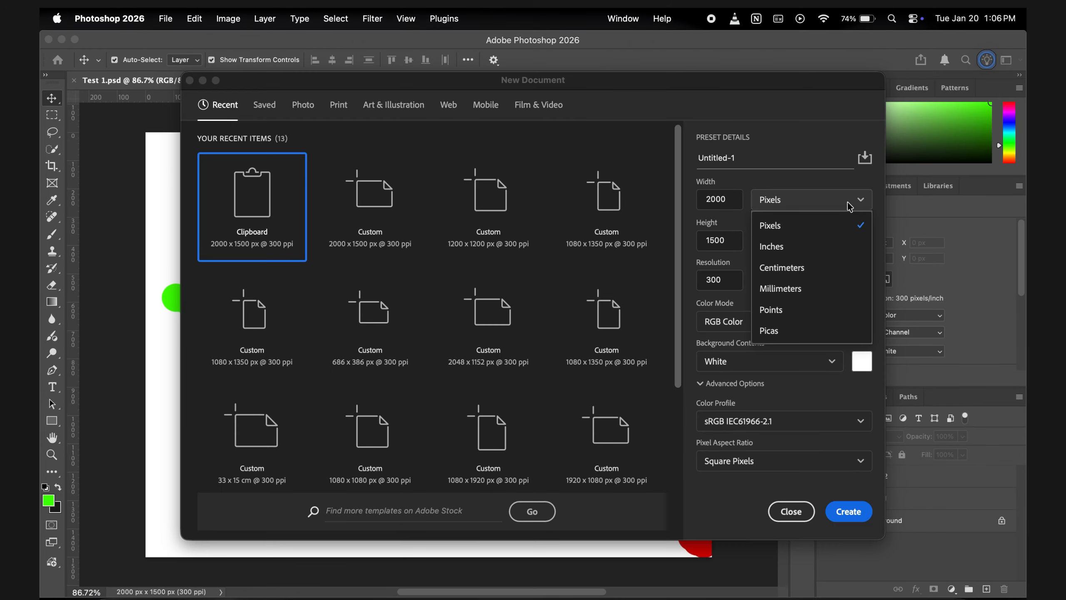
click(803, 204)
click(803, 204)
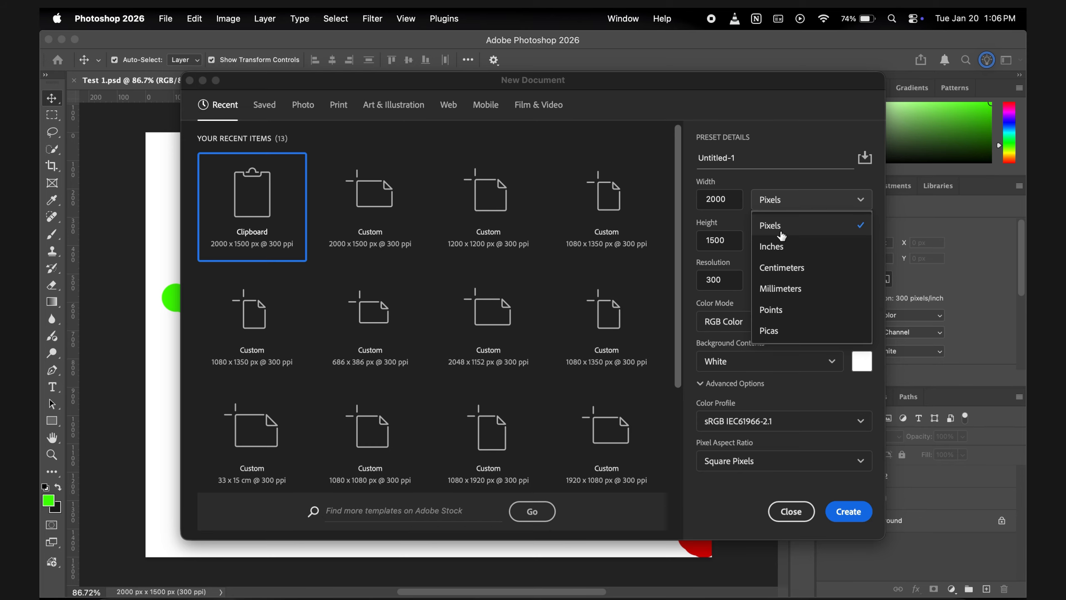
click(783, 229)
click(718, 199)
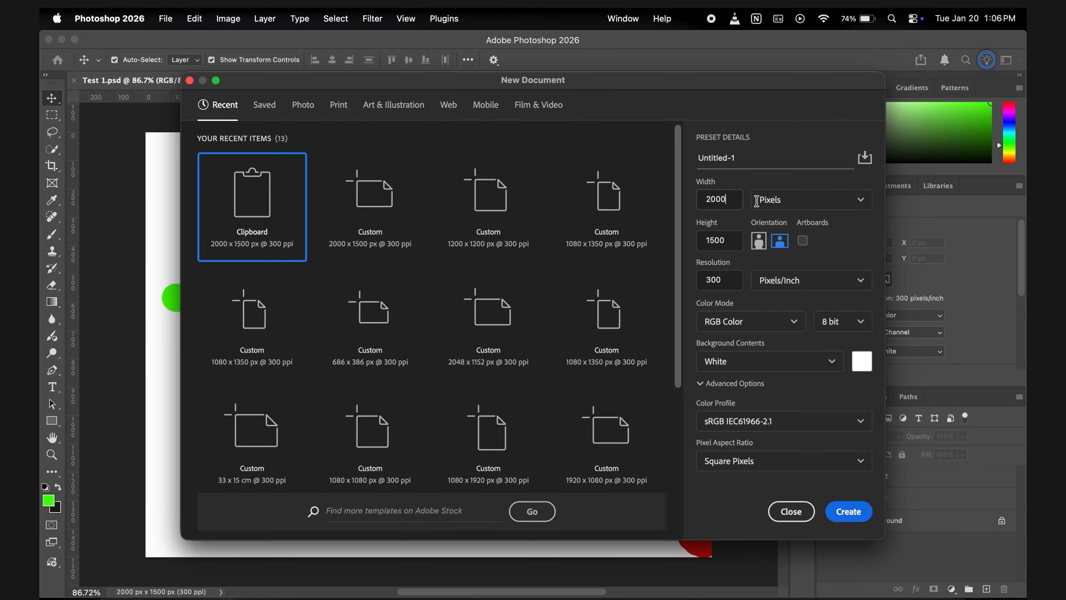
click(701, 242)
click(701, 242)
click(835, 511)
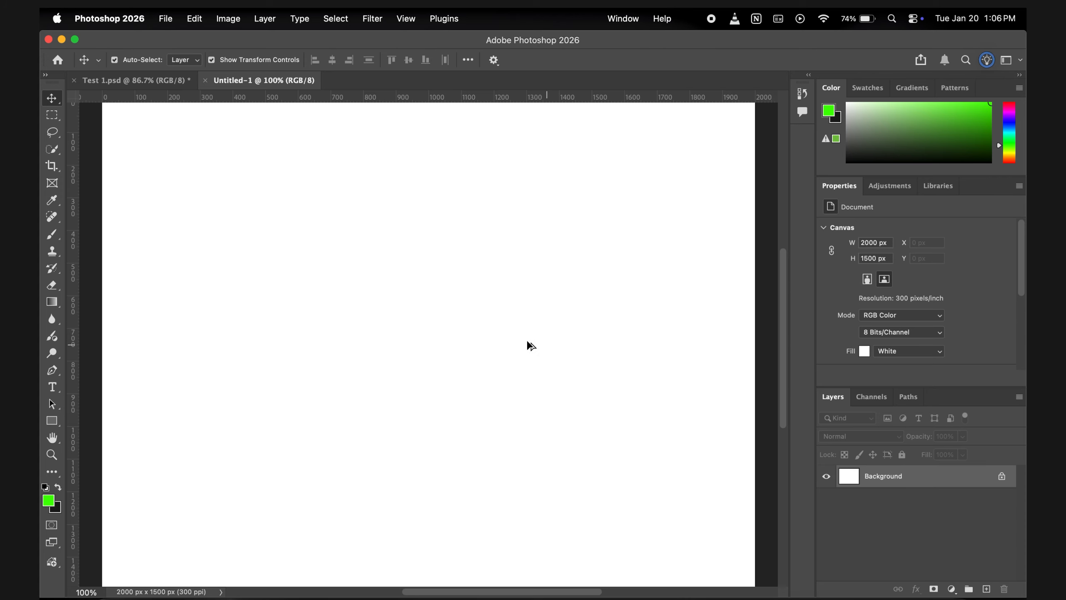
Paint a green zigzag diagonally across the new blank canvas with the Brush tool.
scroll(528, 345, down, 3)
click(52, 234)
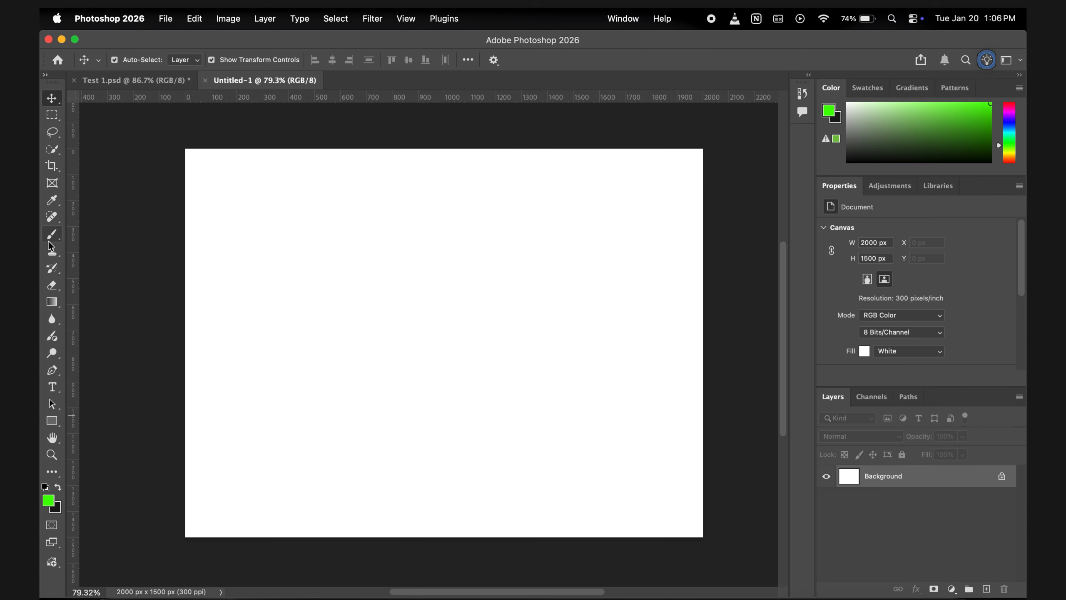
mouse_move(228, 233)
mouse_down()
mouse_move(414, 227)
mouse_move(479, 395)
mouse_move(659, 547)
mouse_up()
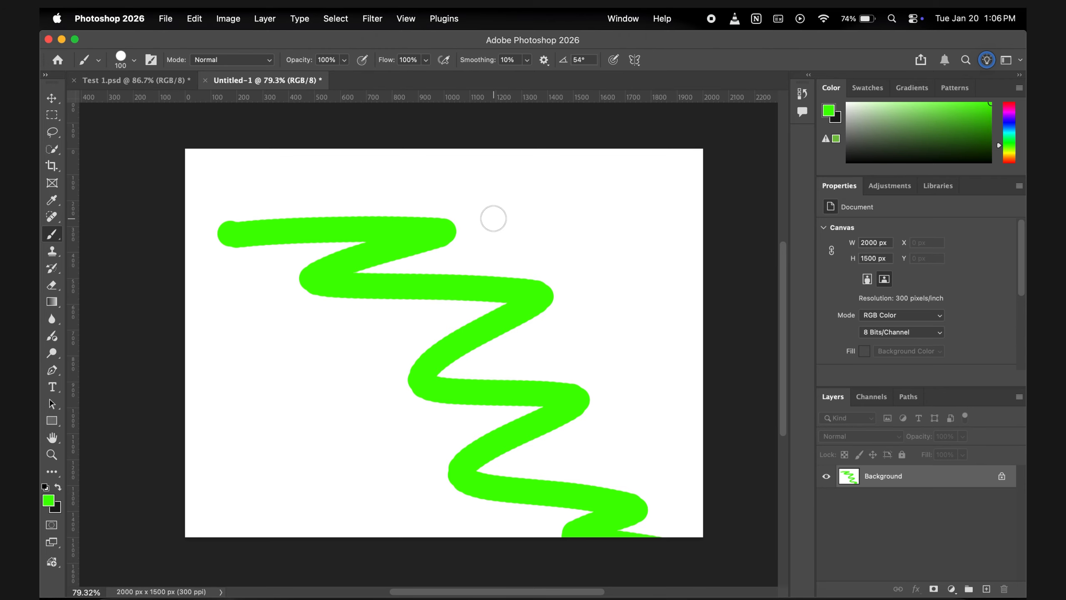
Save the document as Test 01 in Photoshop format in the Photoshop file folder.
click(164, 18)
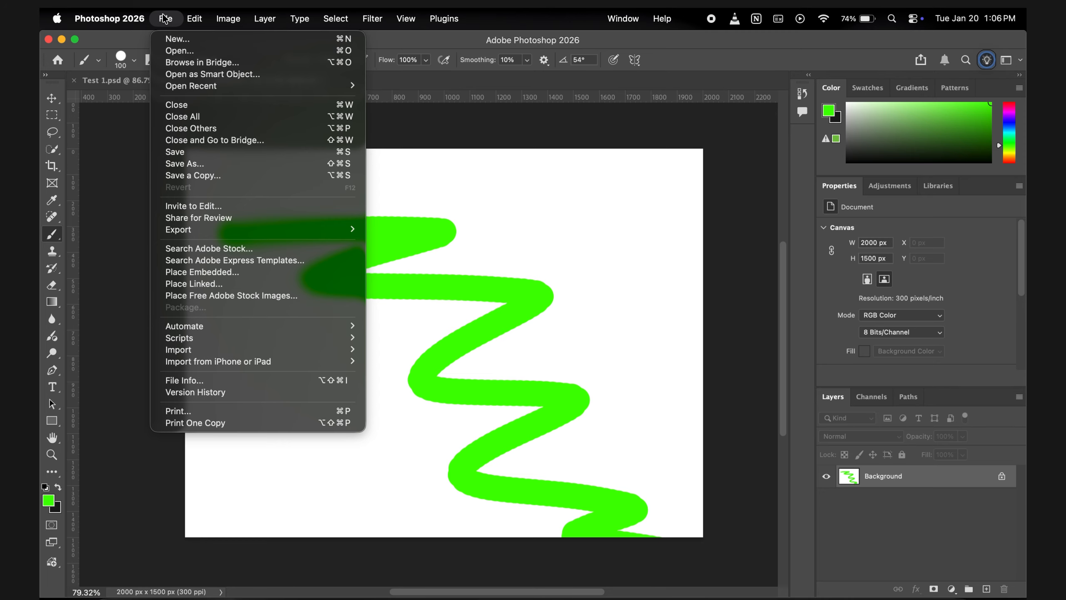
click(245, 150)
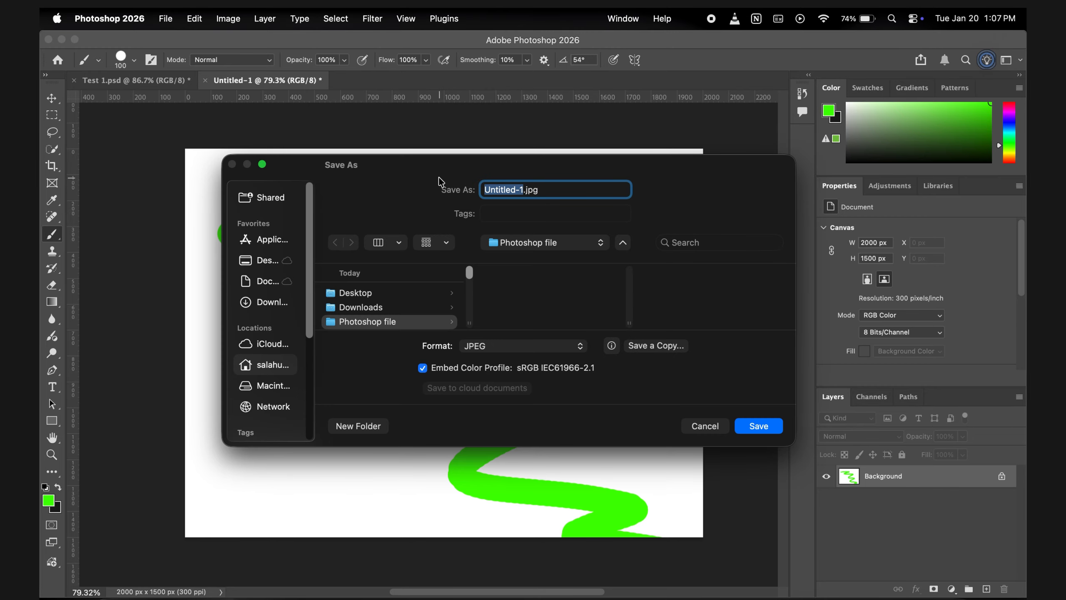
text(Test 01)
click(396, 322)
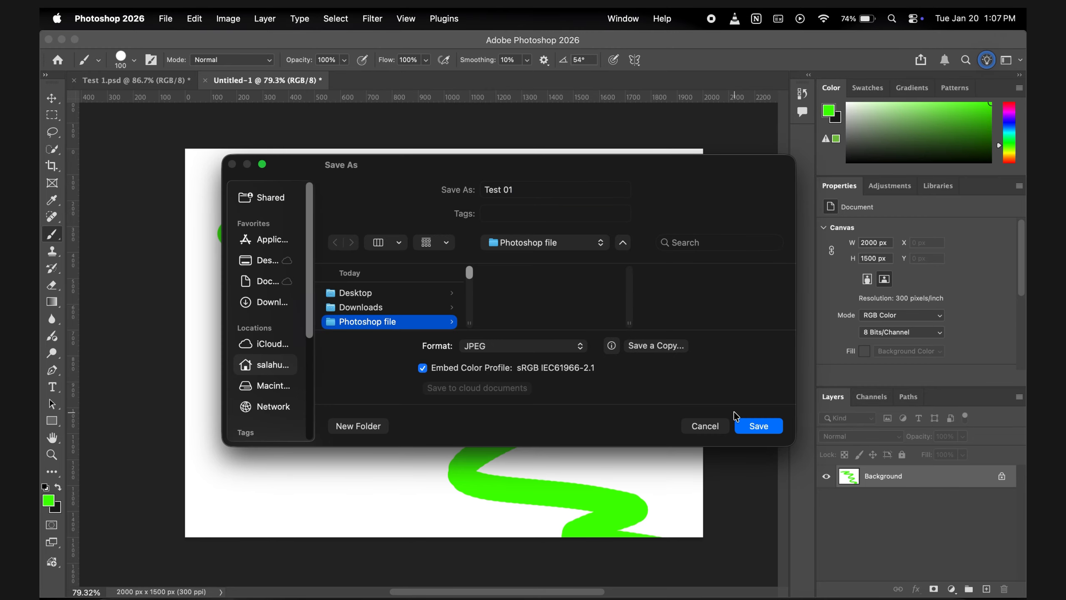
click(563, 351)
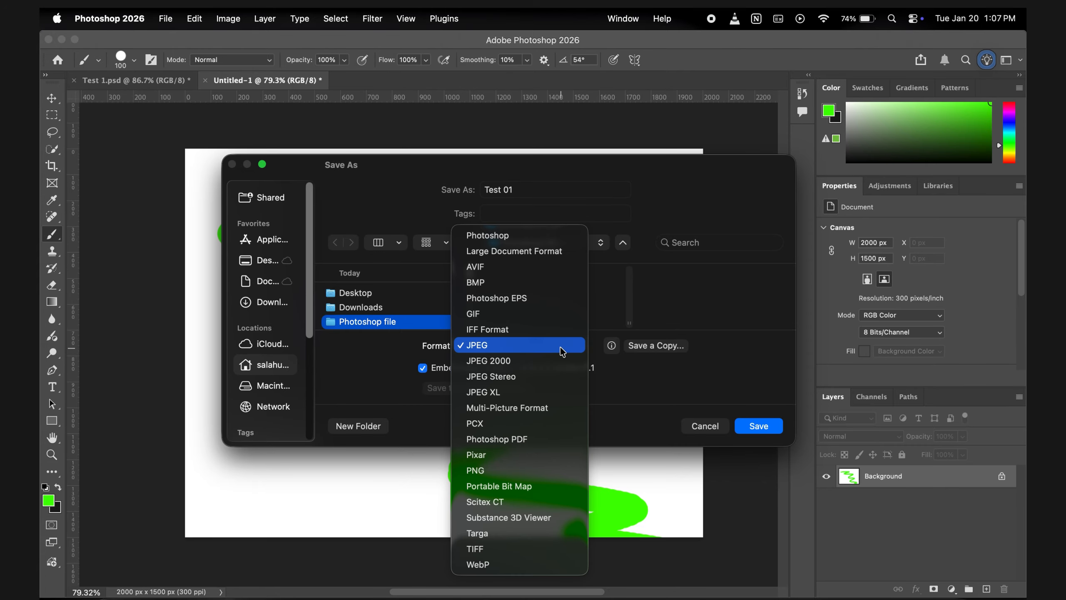
click(516, 236)
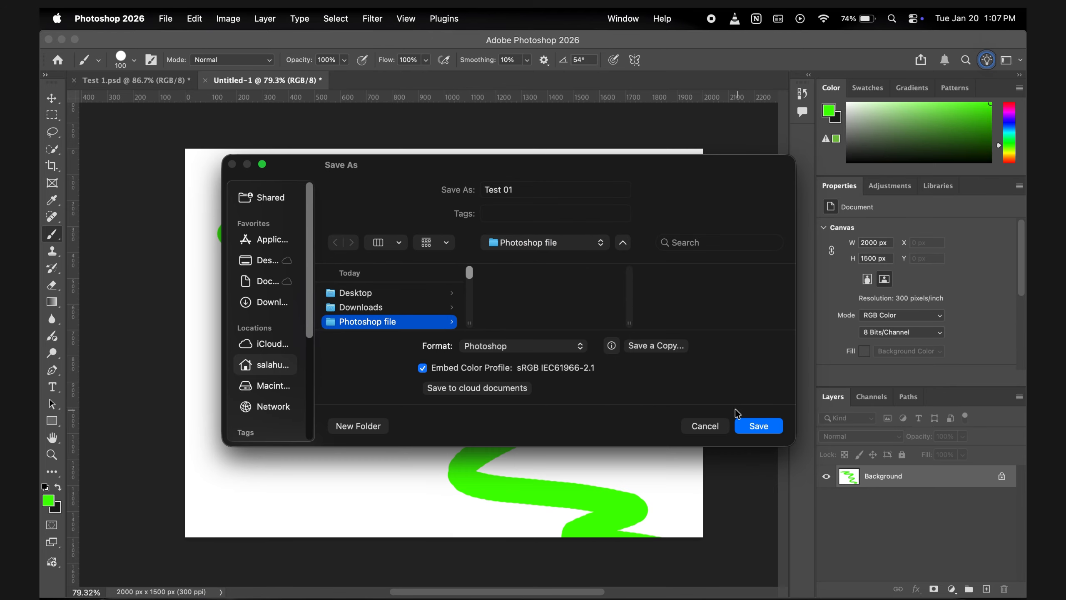
click(744, 425)
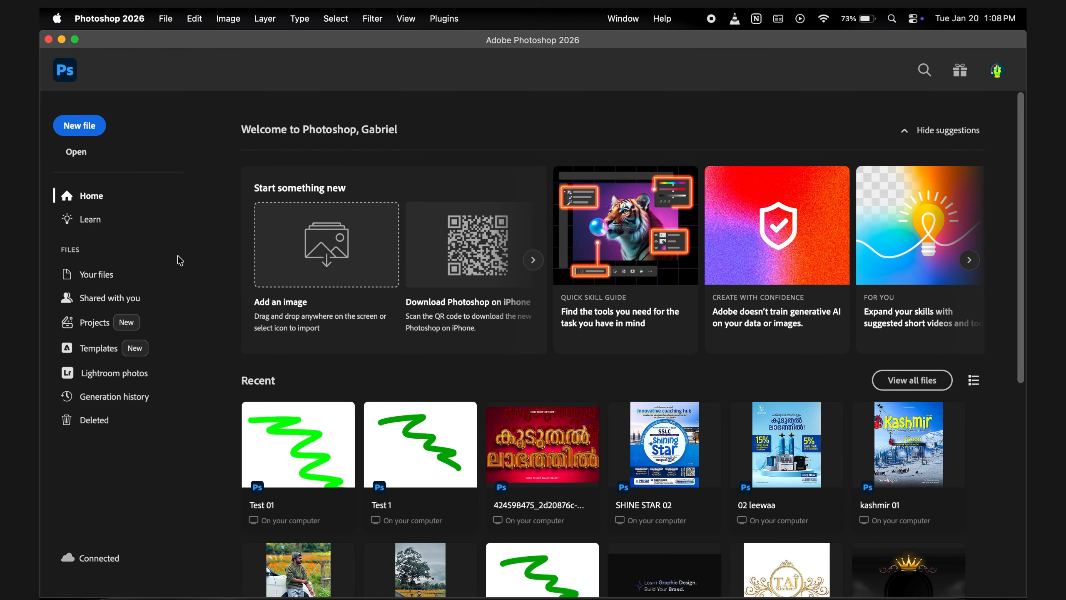
Open Test 01.psd from the Photoshop file folder and switch to the Move tool.
click(166, 18)
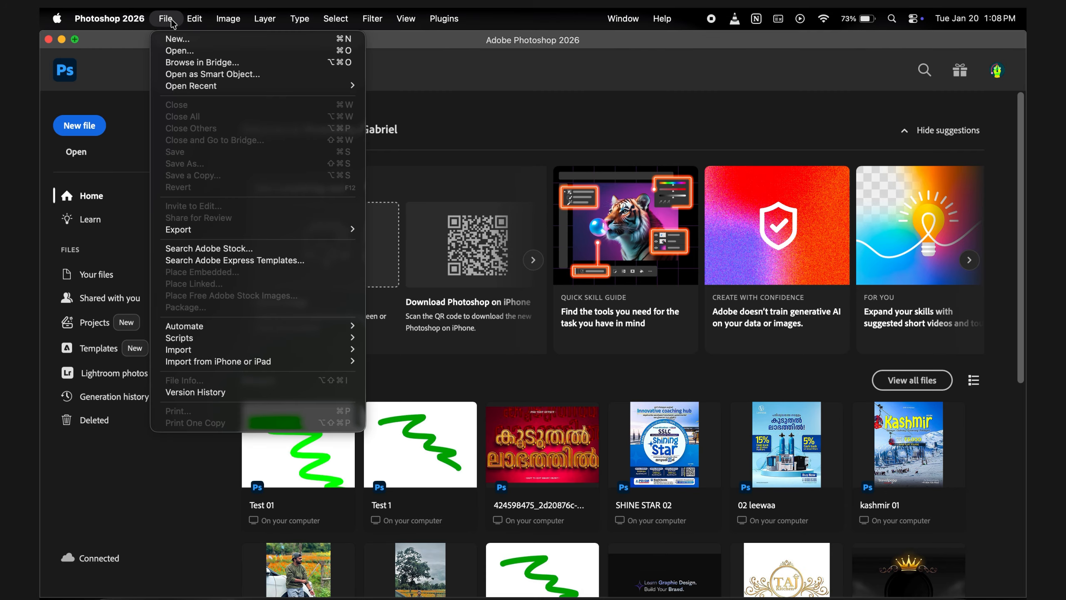
click(229, 51)
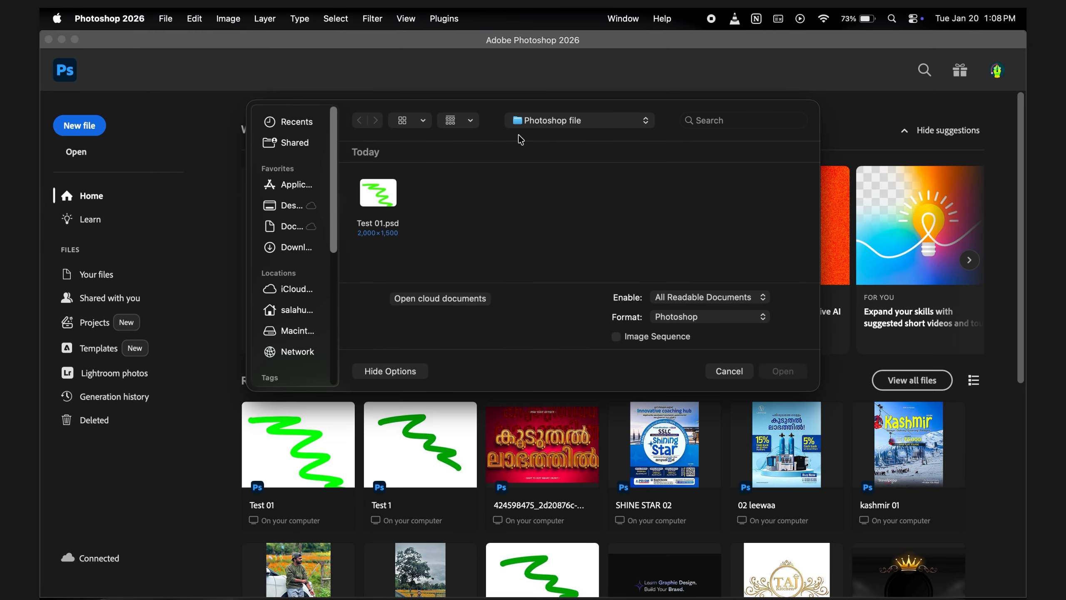
click(294, 310)
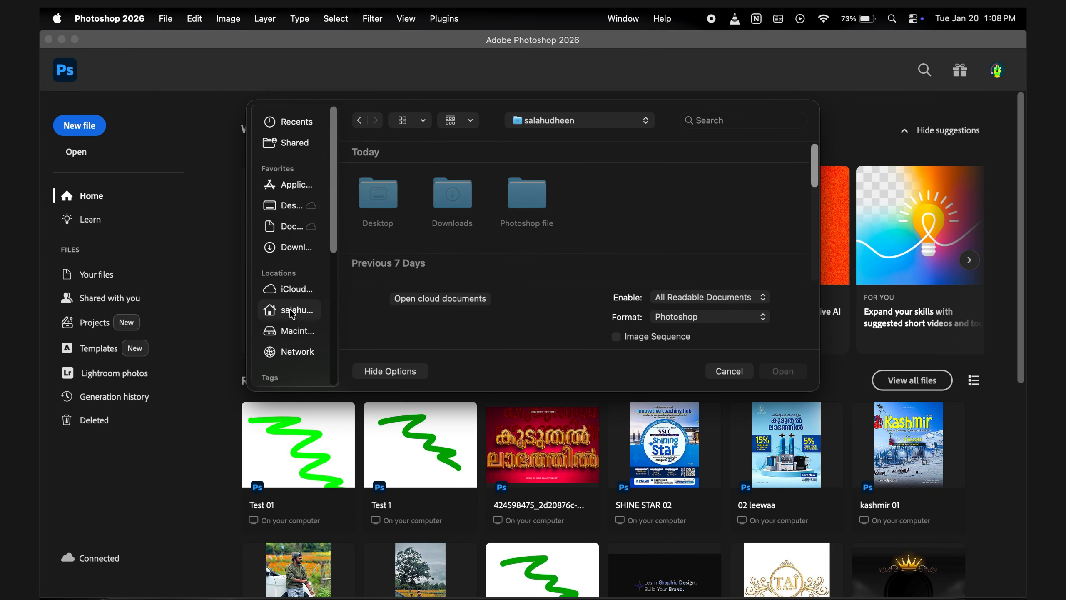
double_click(533, 202)
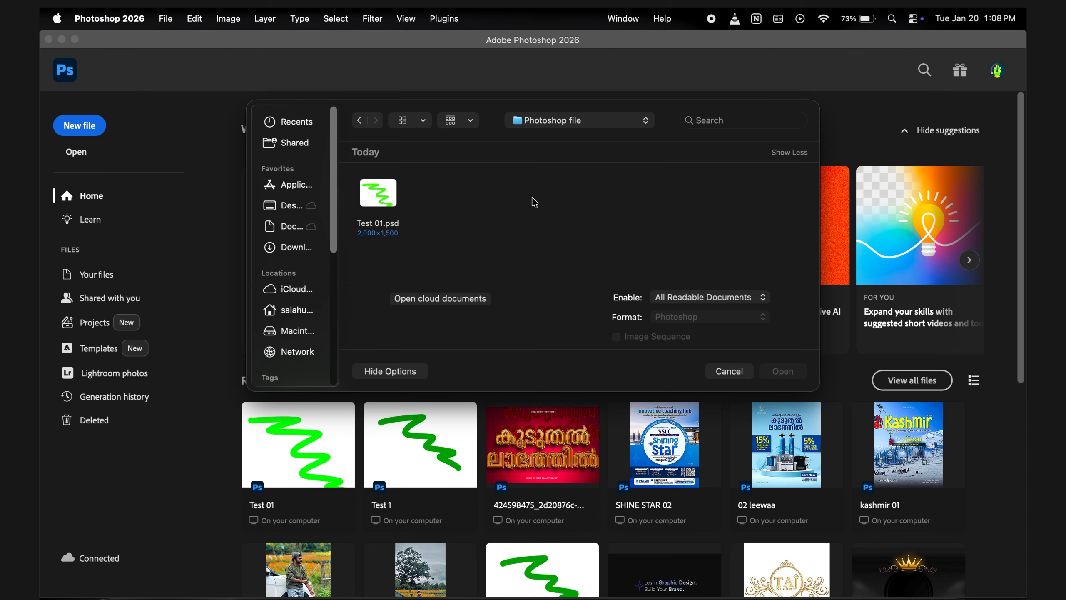
click(387, 200)
double_click(387, 201)
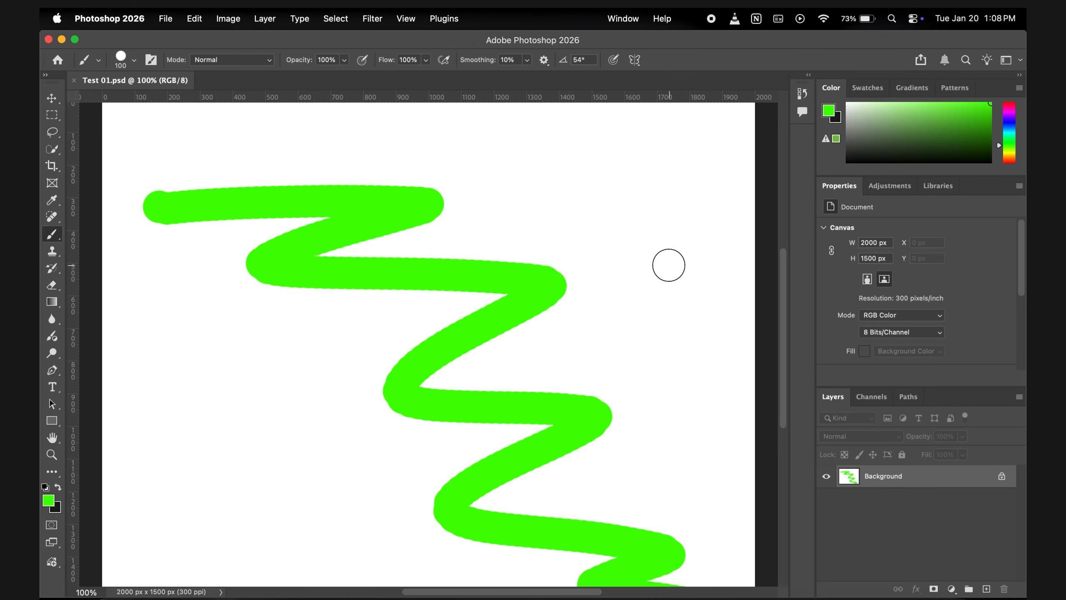
key(v)
key(super+0)
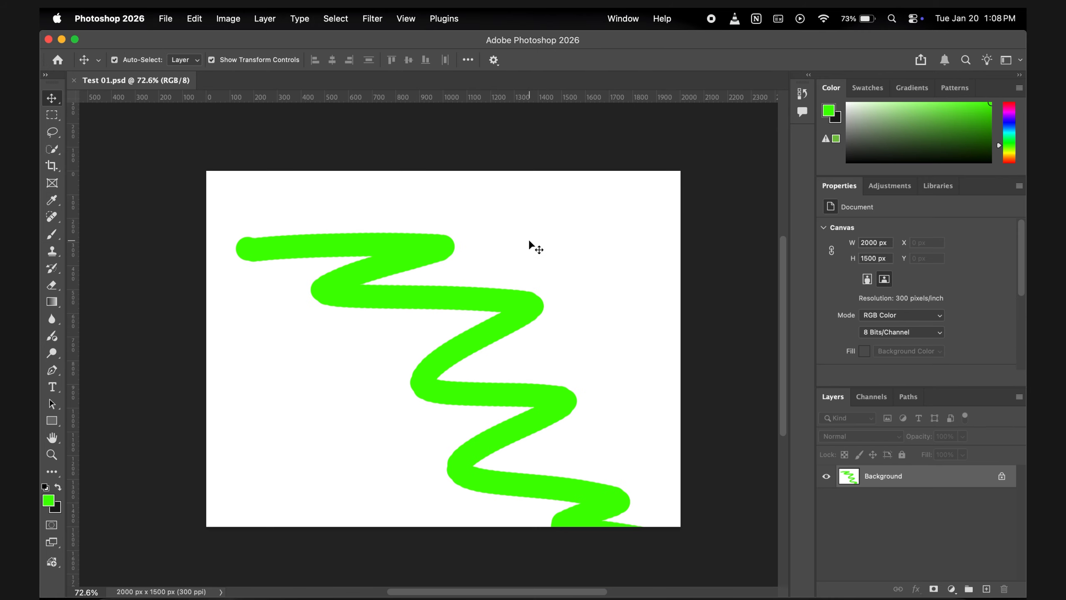
Export the document as the JPG Test 01.jpg at quality 7 into the Photoshop file folder.
click(169, 19)
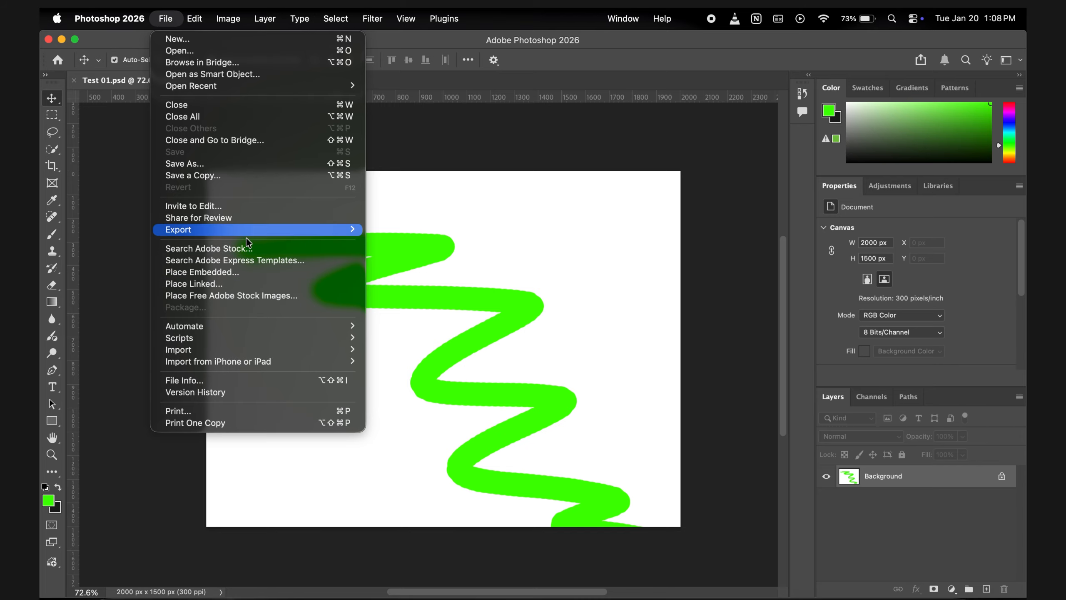
mouse_move(253, 231)
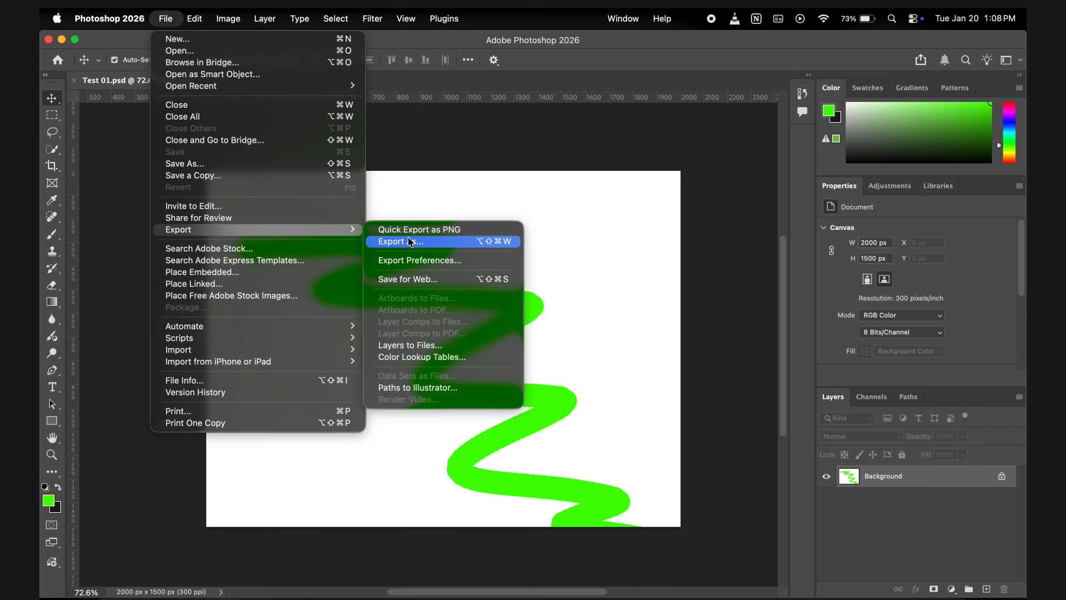
click(408, 239)
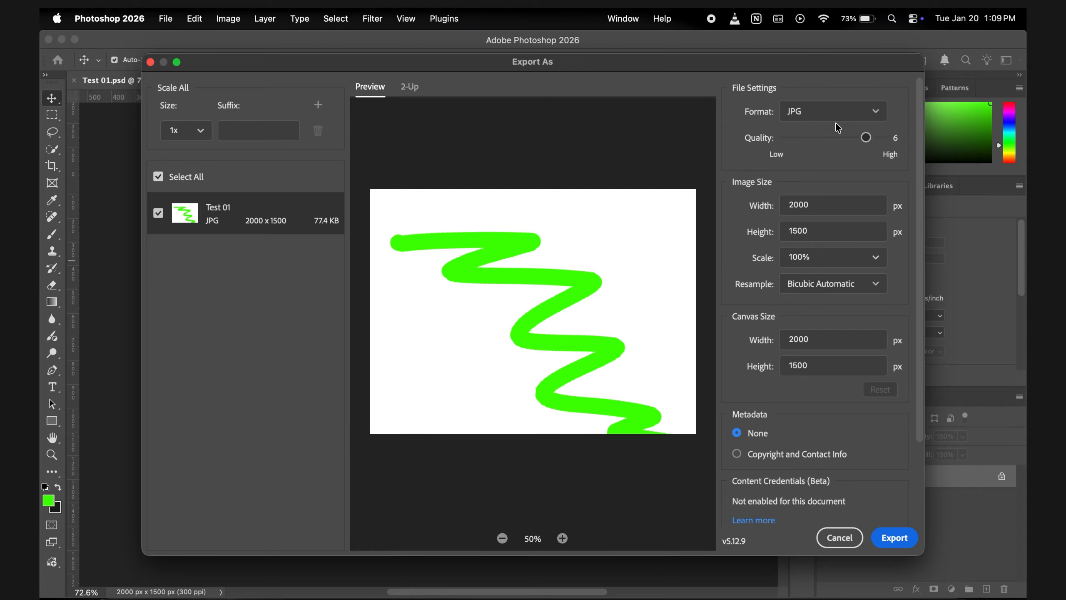
drag(866, 139, 882, 138)
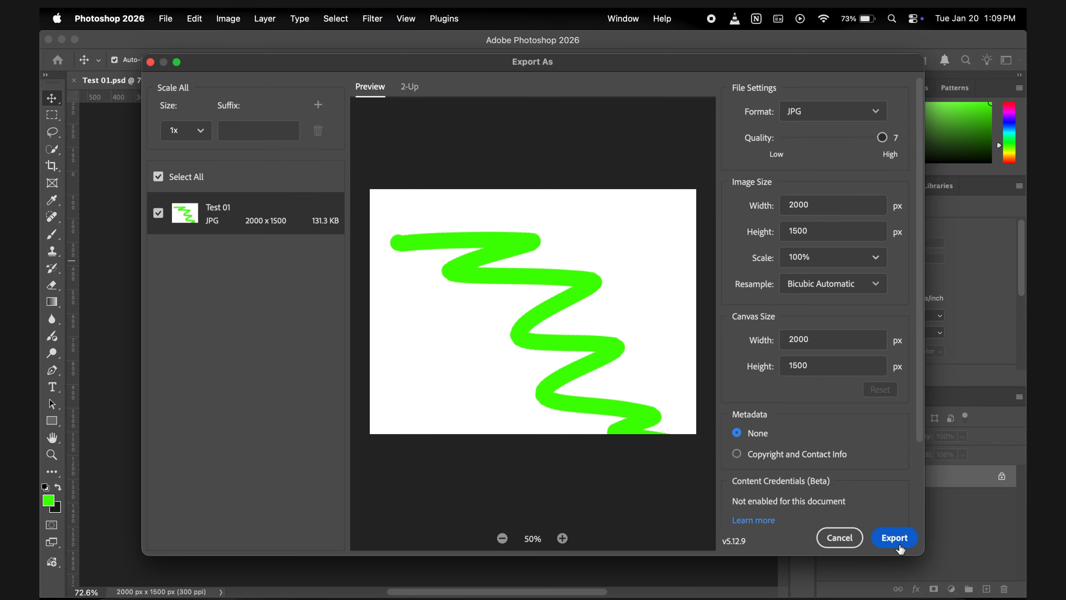
click(896, 539)
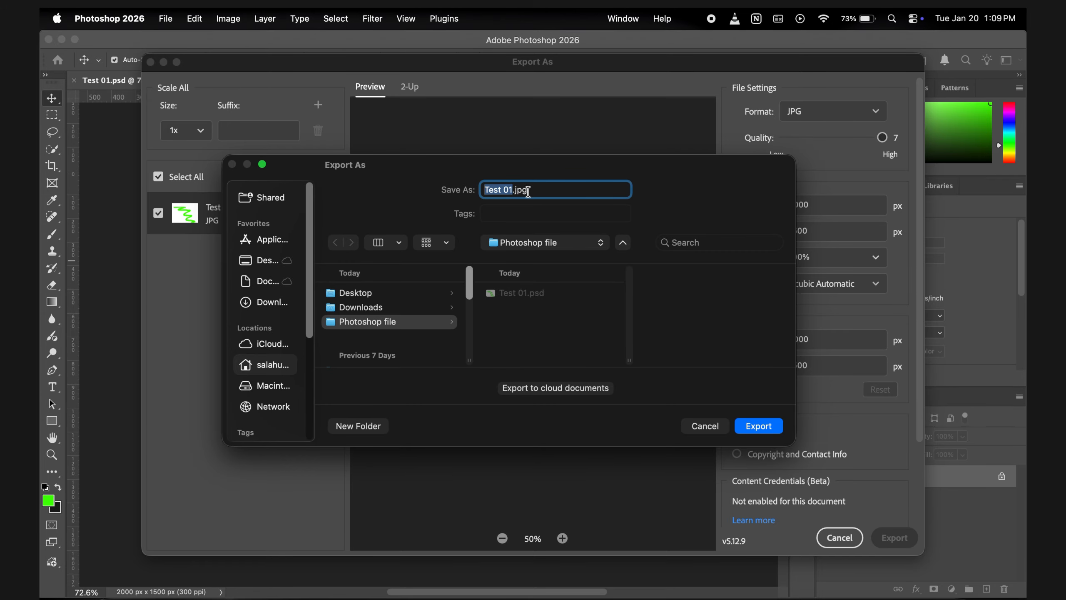
click(410, 328)
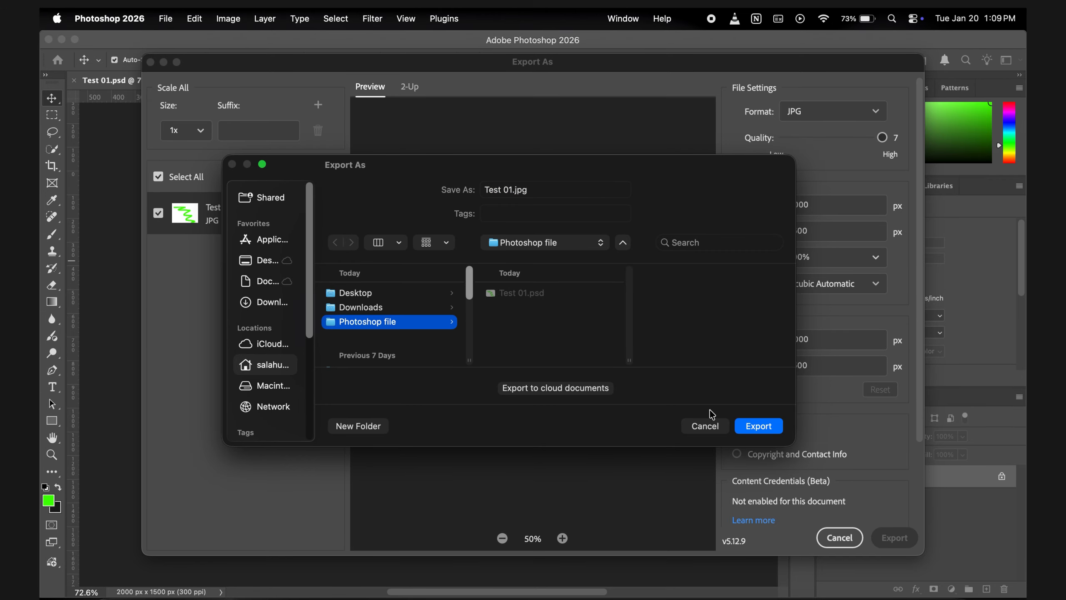
click(758, 426)
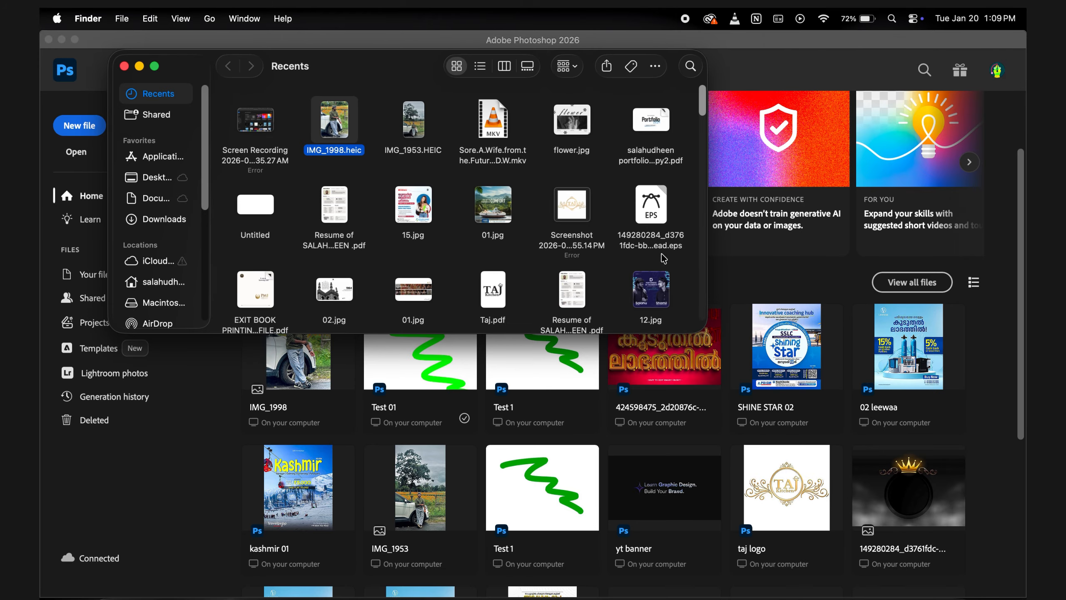
Open the photo IMG_1998.heic from Finder's recent files in Photoshop.
click(243, 434)
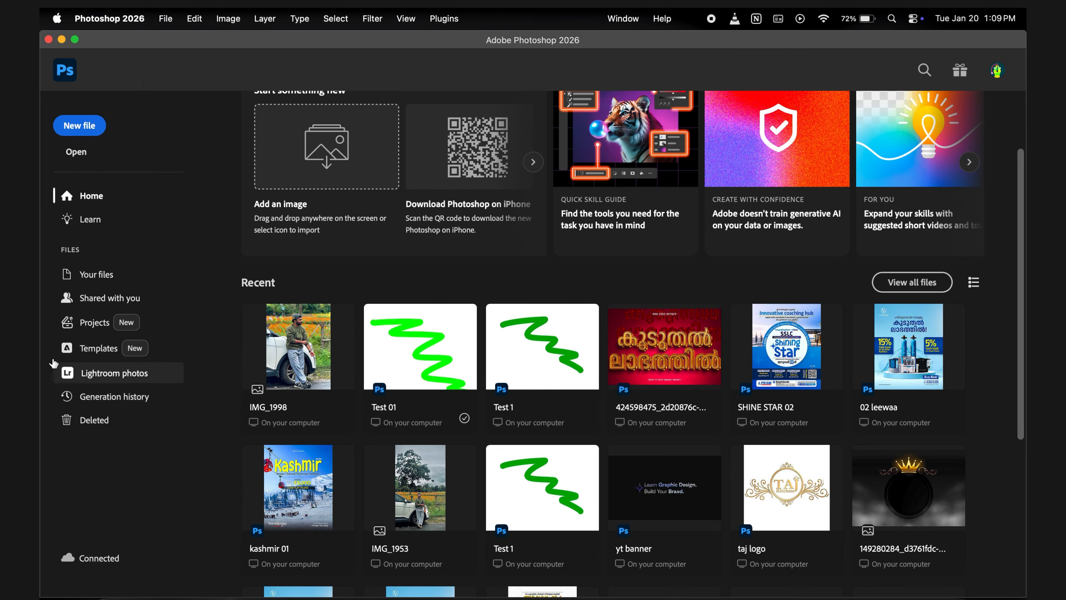
click(122, 595)
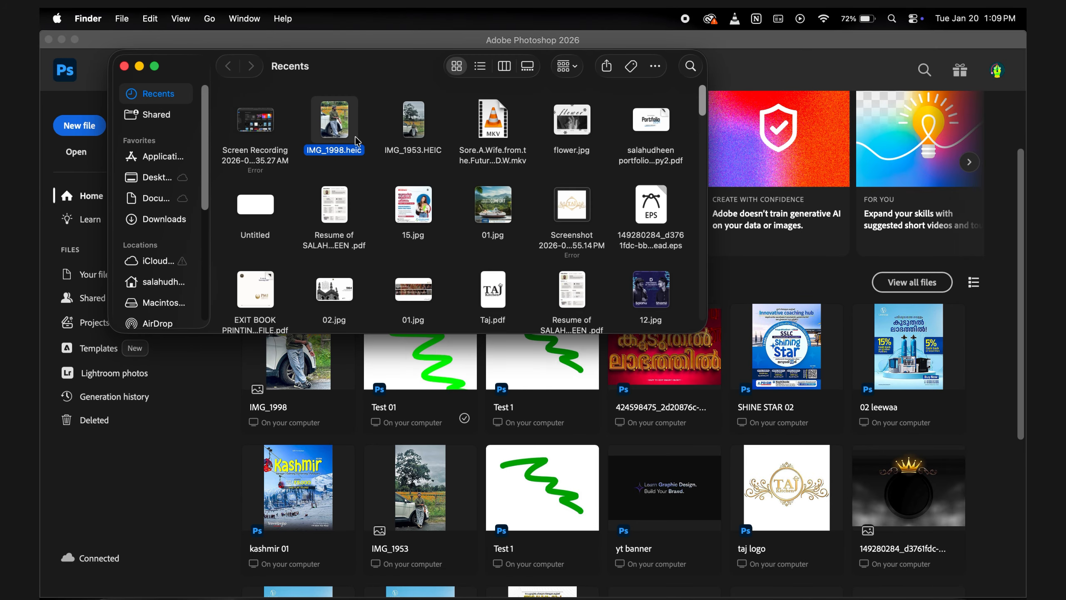
drag(338, 107, 374, 364)
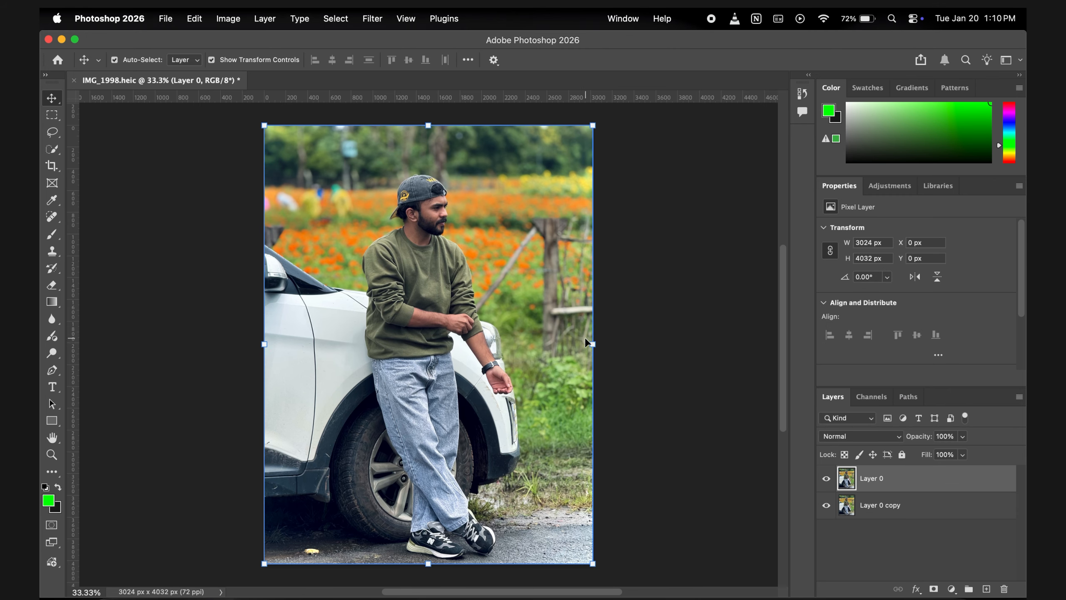
Try transforming the photo on Layer 0 with its side and corner handles, undo the change and deselect the layer.
mouse_move(592, 344)
mouse_down()
mouse_move(654, 343)
mouse_move(436, 343)
mouse_move(592, 343)
mouse_up()
drag(596, 122, 588, 154)
key(super+z)
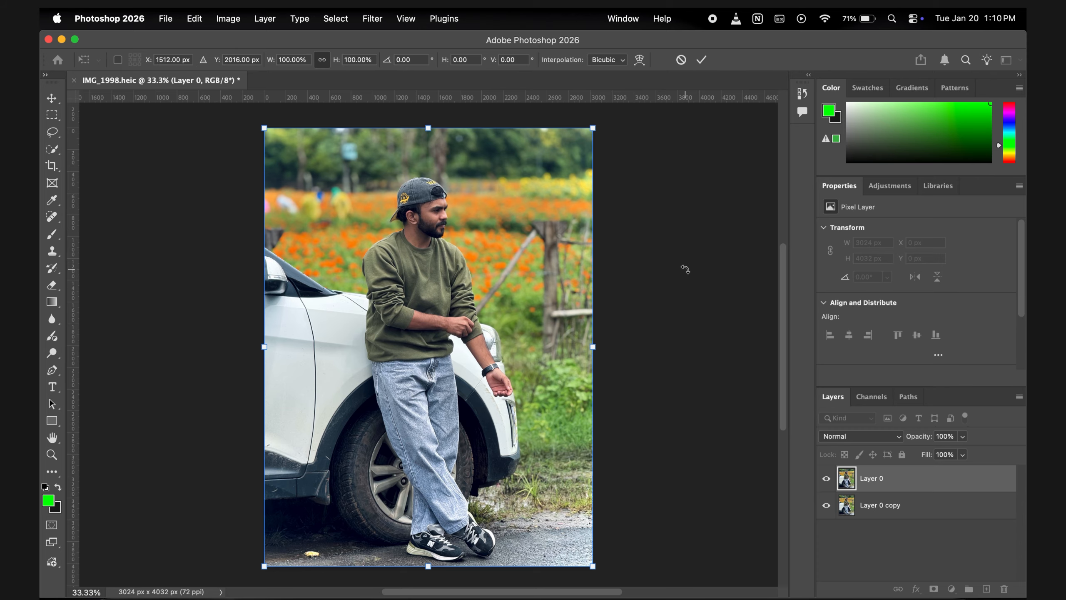
click(701, 61)
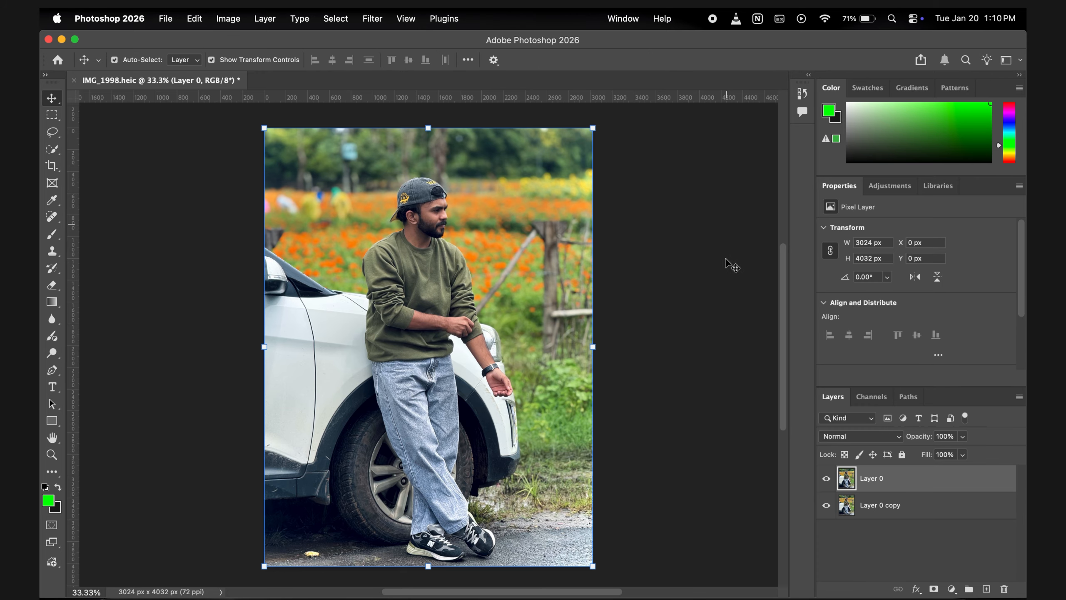
click(683, 241)
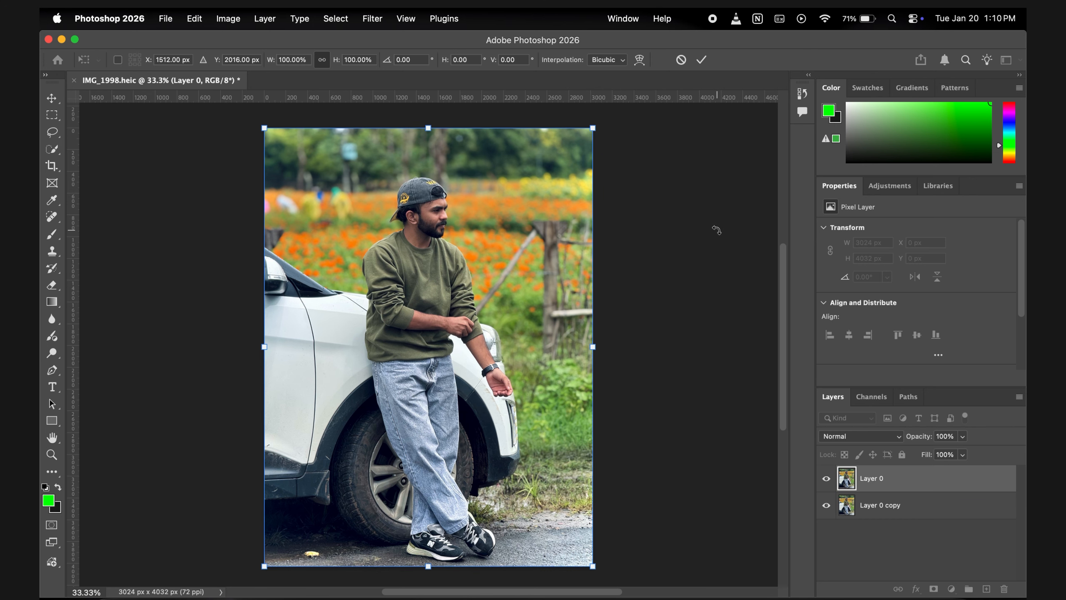
click(700, 60)
click(726, 273)
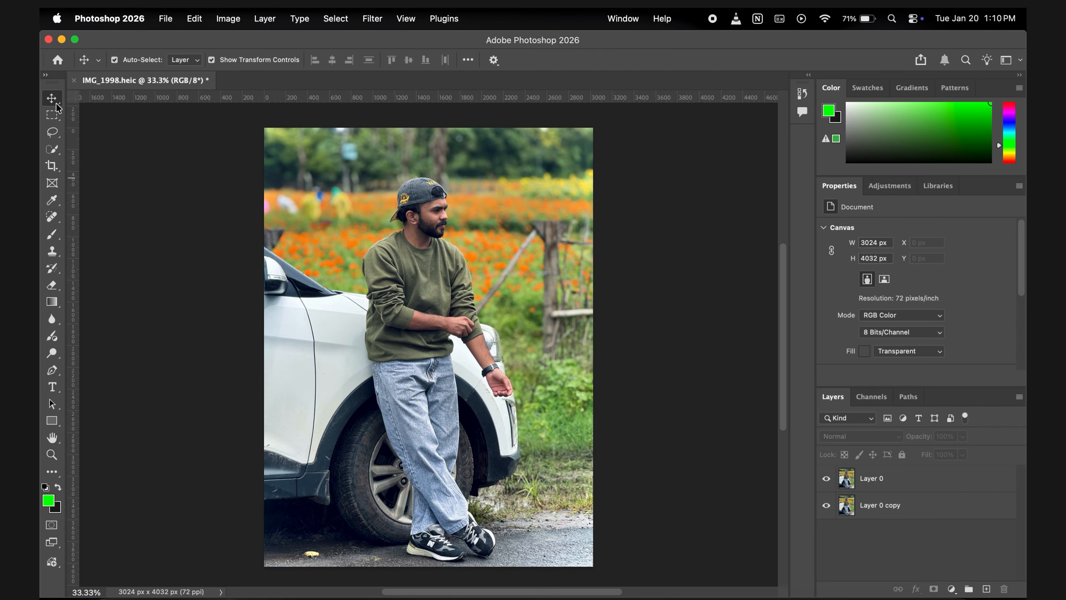
Copy a rectangular marquee selection of about 1329 × 1139 px around the man's head and shoulders from Layer 0 to a new layer.
mouse_move(396, 234)
mouse_down()
mouse_move(422, 242)
mouse_move(369, 266)
mouse_move(411, 265)
mouse_move(516, 192)
mouse_move(380, 242)
mouse_move(406, 238)
mouse_up()
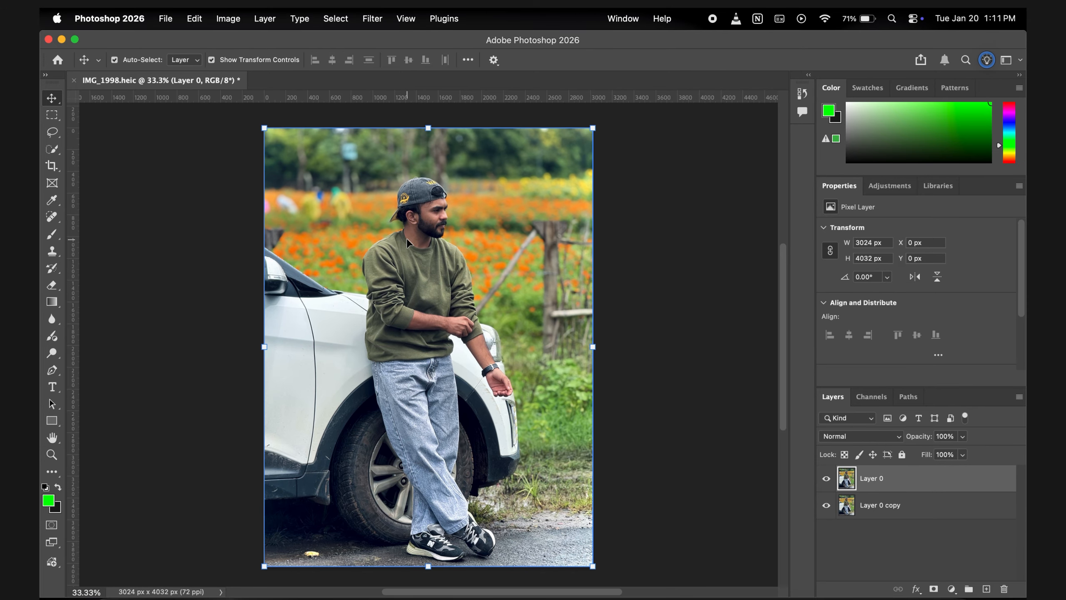
key(m)
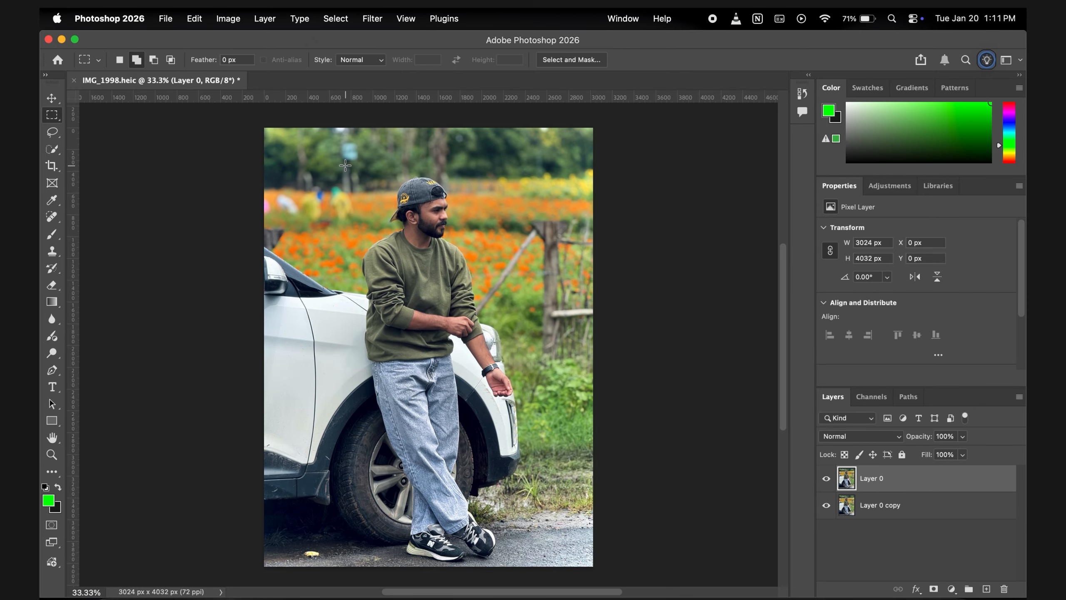
drag(346, 167, 489, 289)
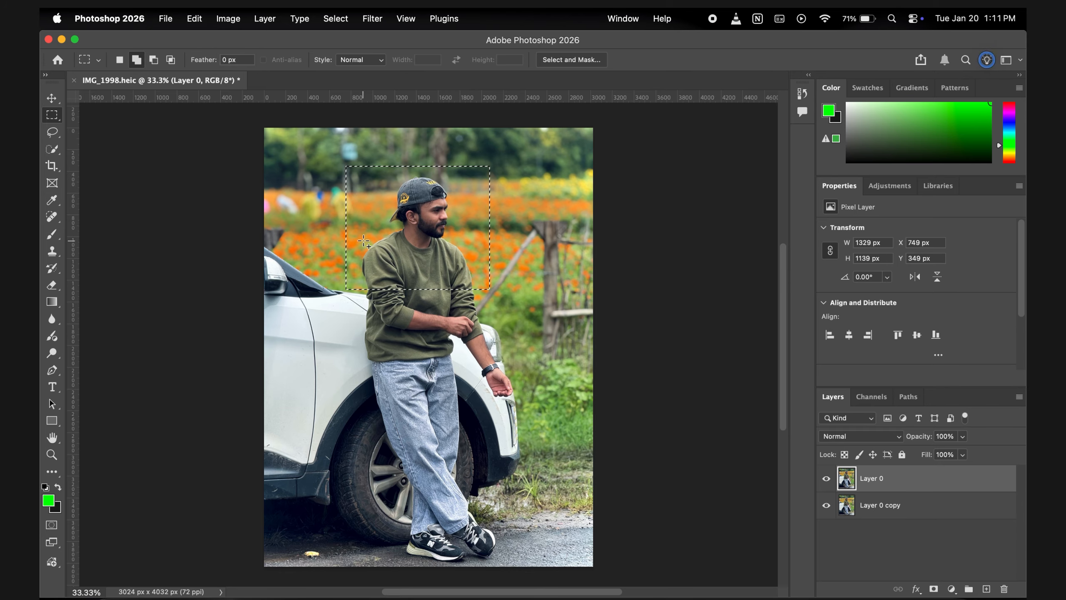
key(super+j)
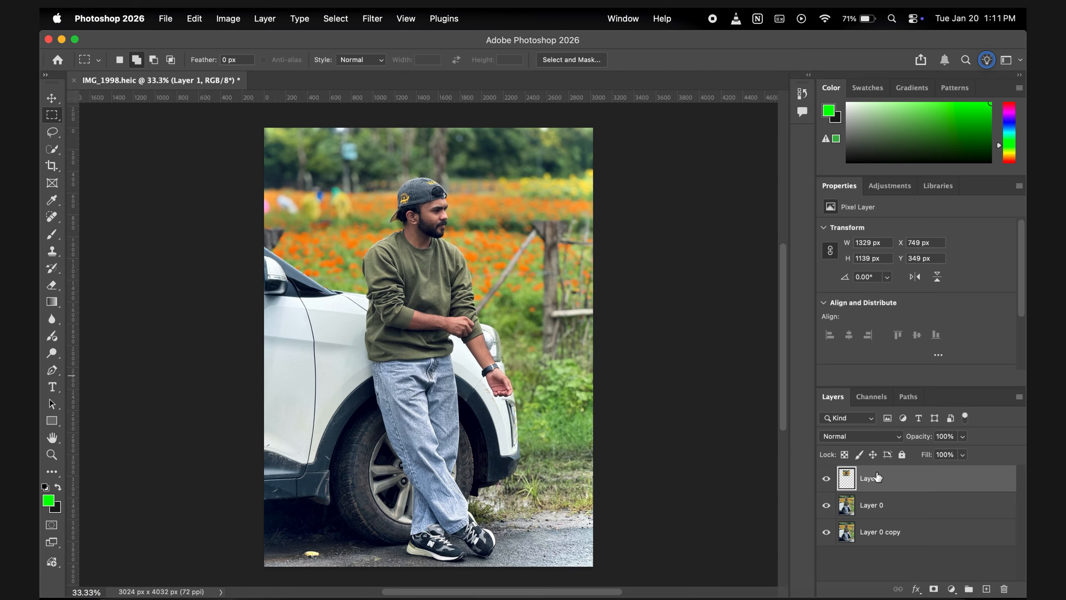
key(Delete)
drag(345, 166, 489, 293)
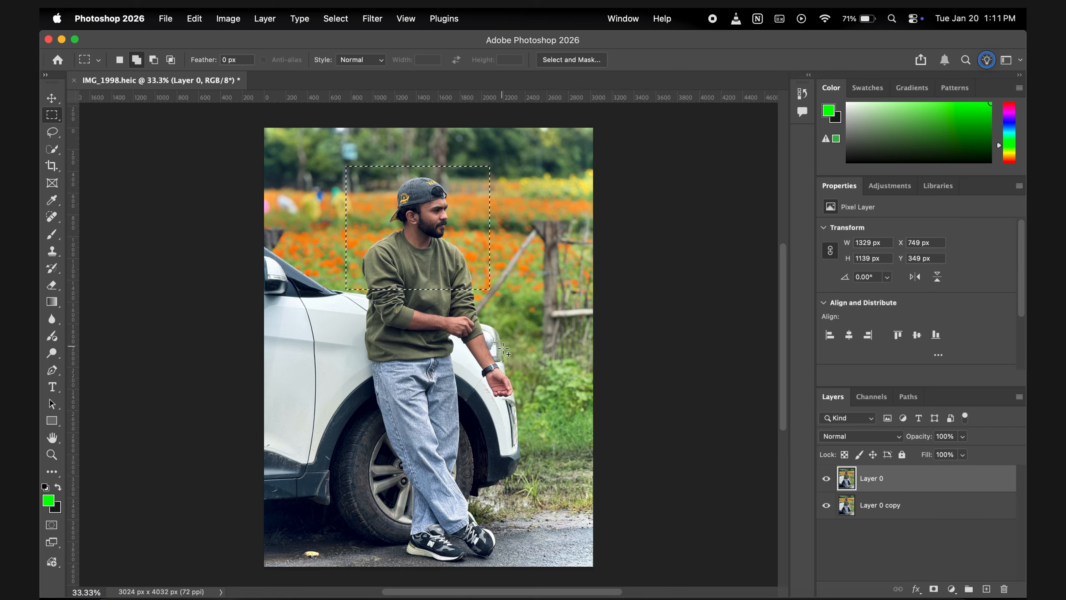
key(ctrl+j)
Hide Layer 0 and Layer 0 copy to view the copied piece on its own, and show both layers again.
key(v)
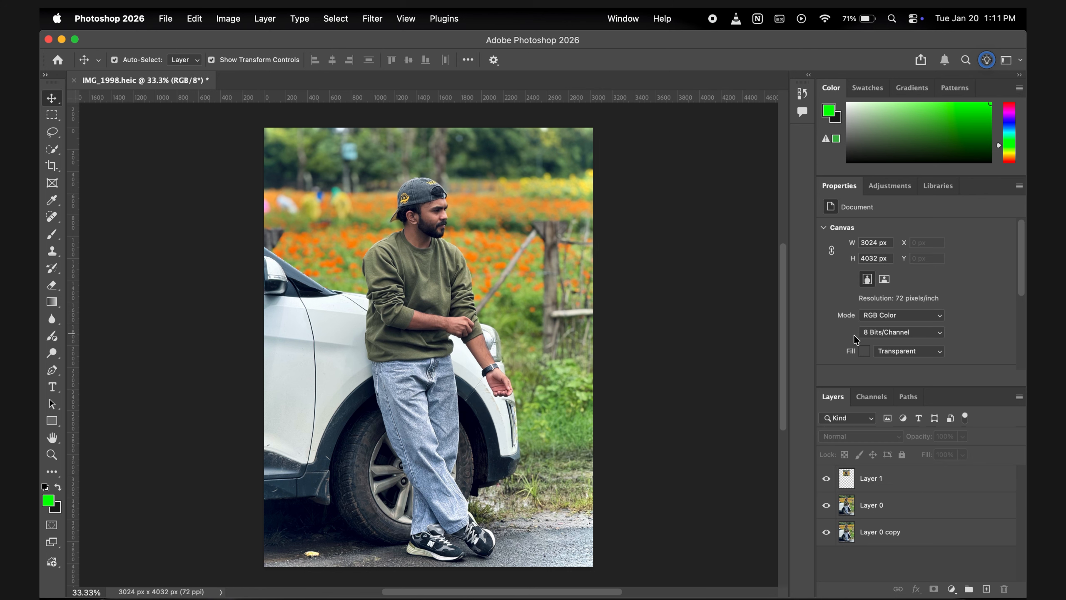
click(873, 508)
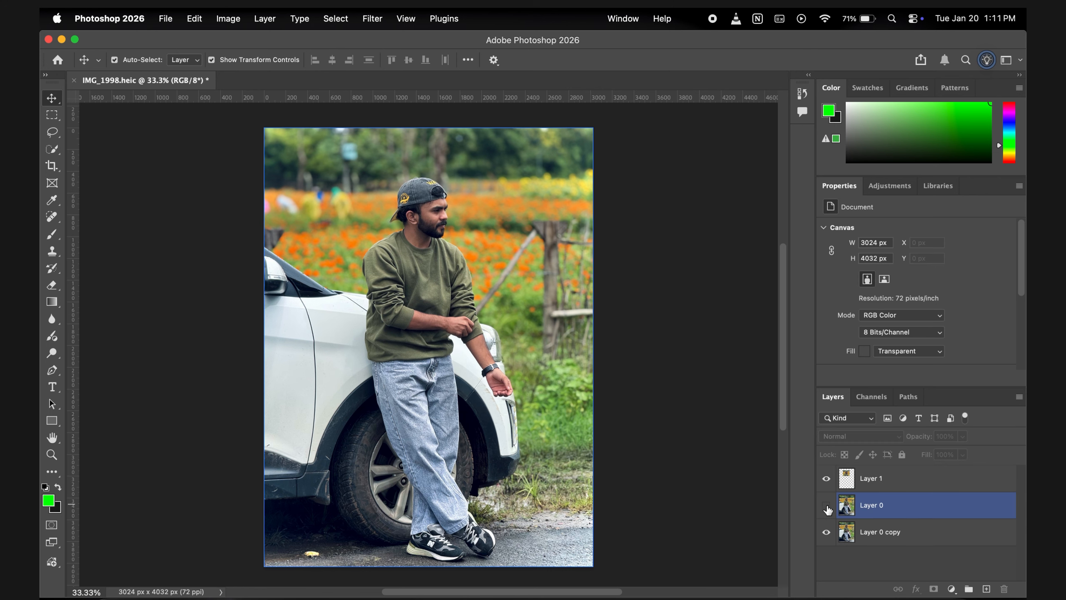
click(826, 506)
click(825, 532)
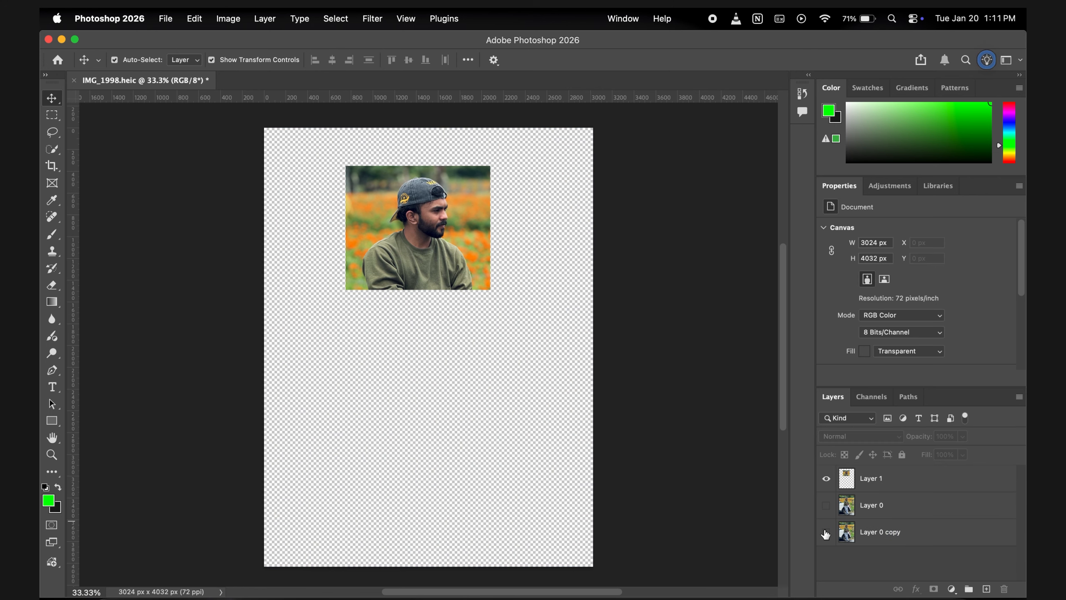
click(825, 533)
click(824, 508)
Try outlining the man on Layer 0 with a freehand Lasso selection, starting at his shoes.
click(52, 132)
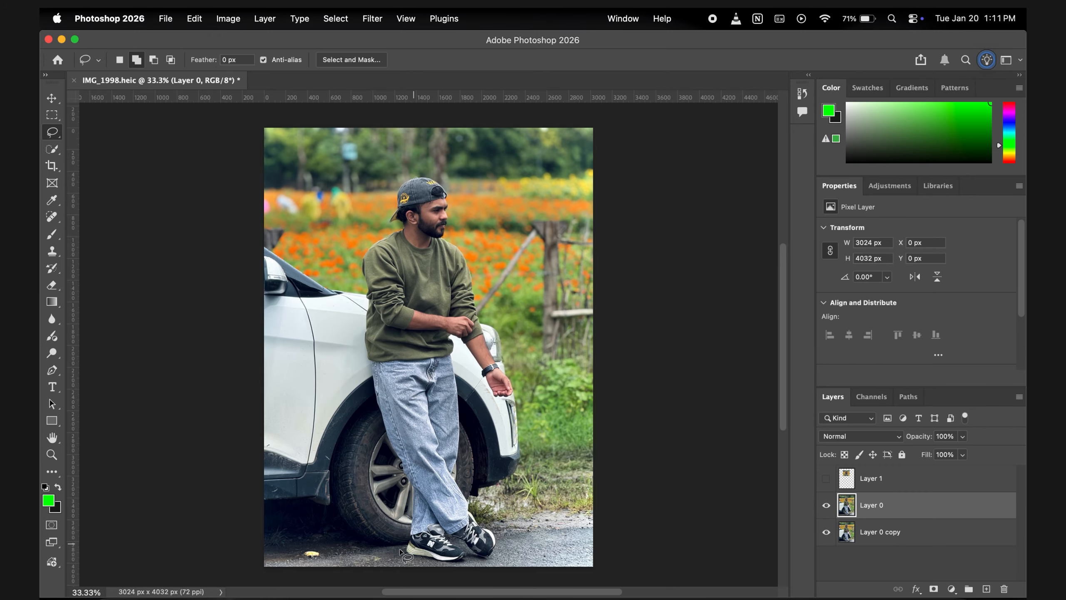
mouse_move(400, 550)
mouse_down()
mouse_move(353, 297)
mouse_move(365, 198)
mouse_move(403, 173)
mouse_move(461, 179)
mouse_move(482, 291)
mouse_move(528, 352)
mouse_move(523, 426)
mouse_move(486, 436)
mouse_move(506, 509)
mouse_move(503, 555)
mouse_move(398, 558)
mouse_up()
Select the man from cap to shoes on Layer 0 with the Quick Selection tool in add mode, using a 58 px brush.
click(54, 151)
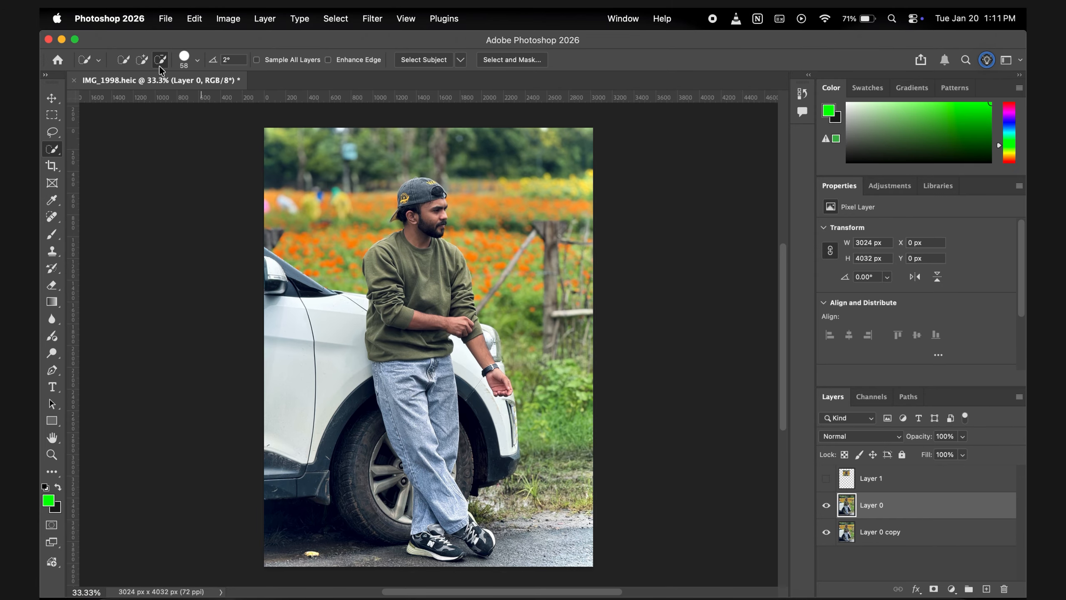
click(136, 59)
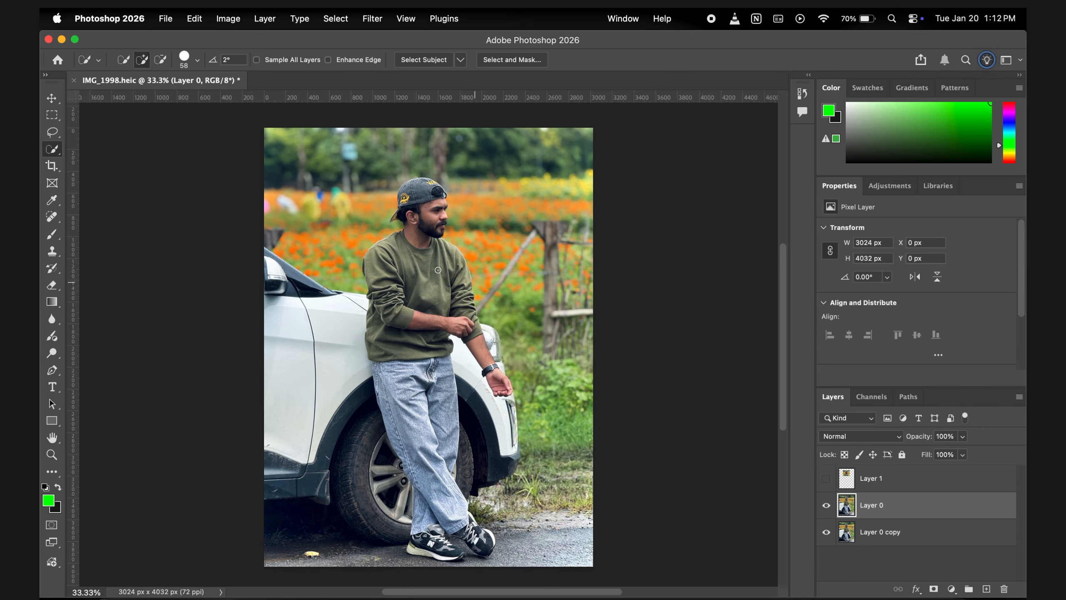
drag(424, 211, 405, 344)
mouse_move(416, 400)
mouse_down()
mouse_move(436, 482)
mouse_move(428, 521)
mouse_move(452, 552)
mouse_move(418, 540)
mouse_up()
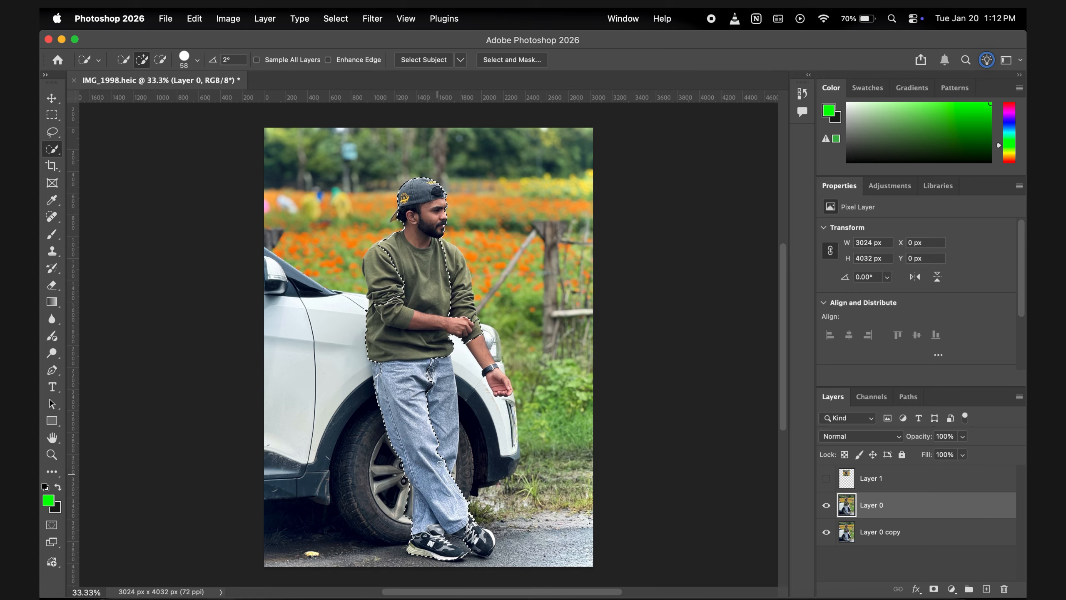
drag(440, 465, 448, 395)
mouse_move(376, 373)
mouse_down()
mouse_move(403, 244)
mouse_move(379, 248)
mouse_move(381, 268)
mouse_move(391, 265)
mouse_up()
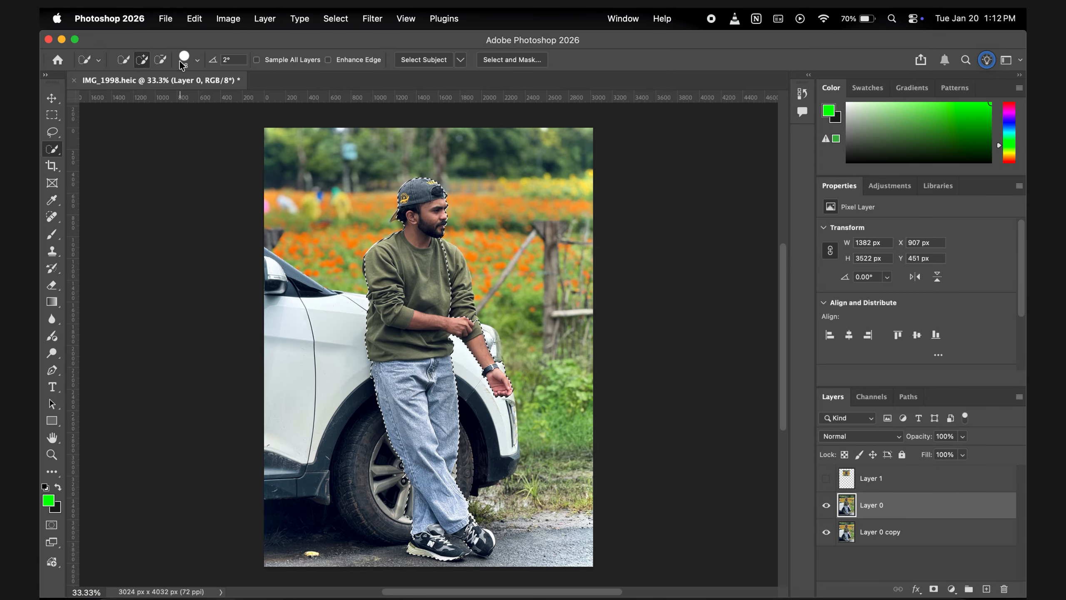
click(161, 59)
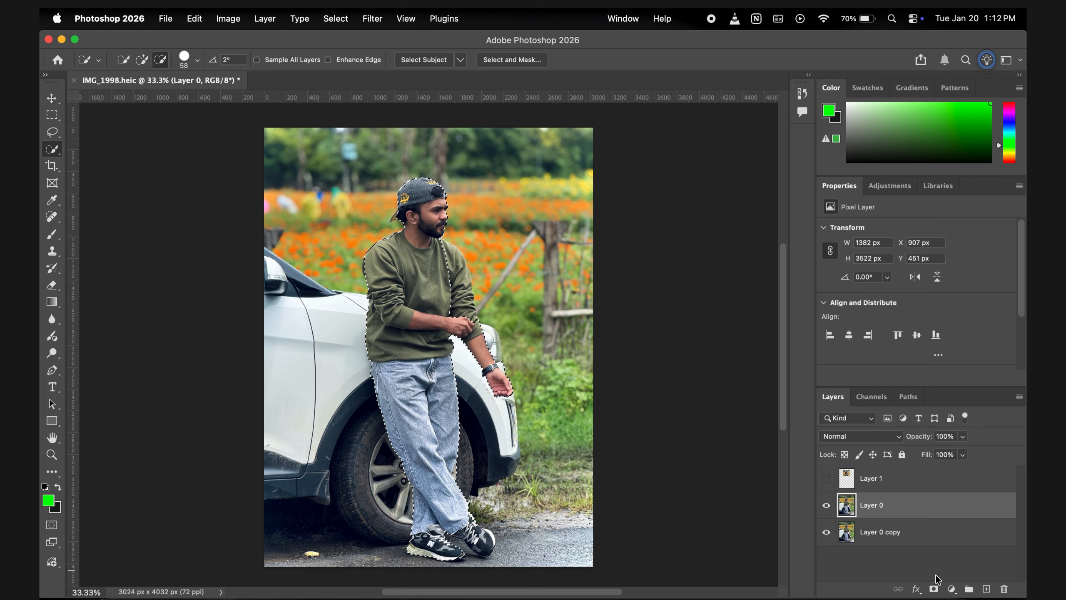
Hide Layer 0 copy and add a layer mask to Layer 0 from the selection of the man.
click(826, 531)
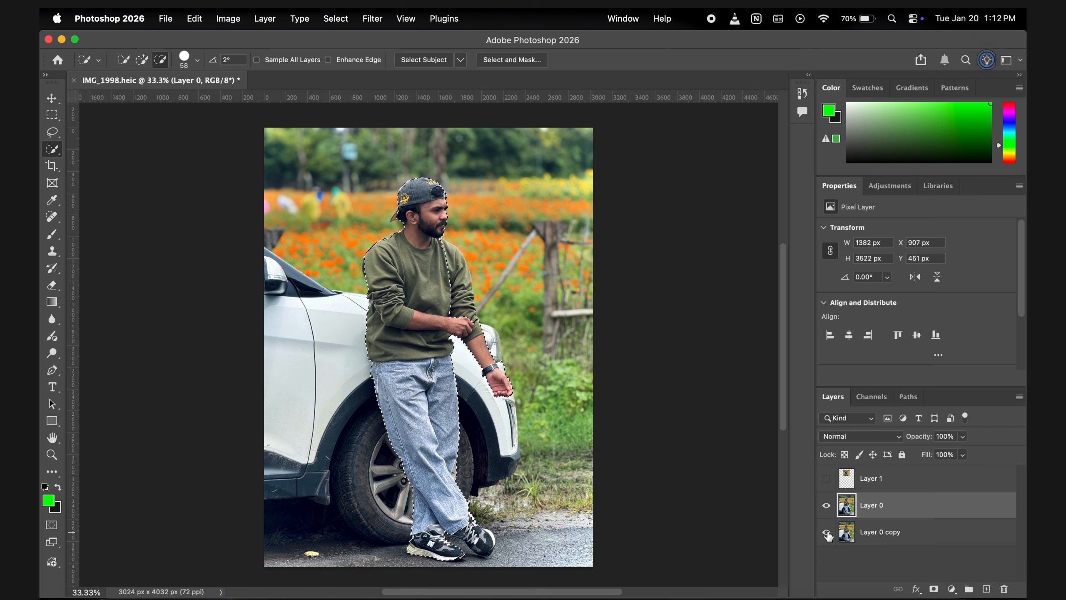
click(935, 590)
key(super+z)
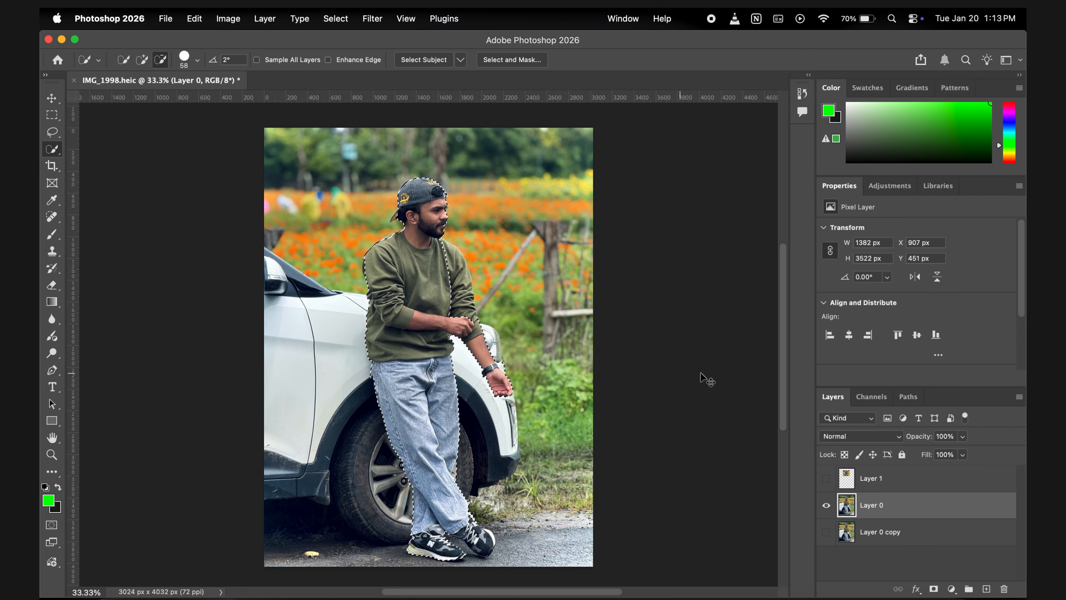
click(144, 60)
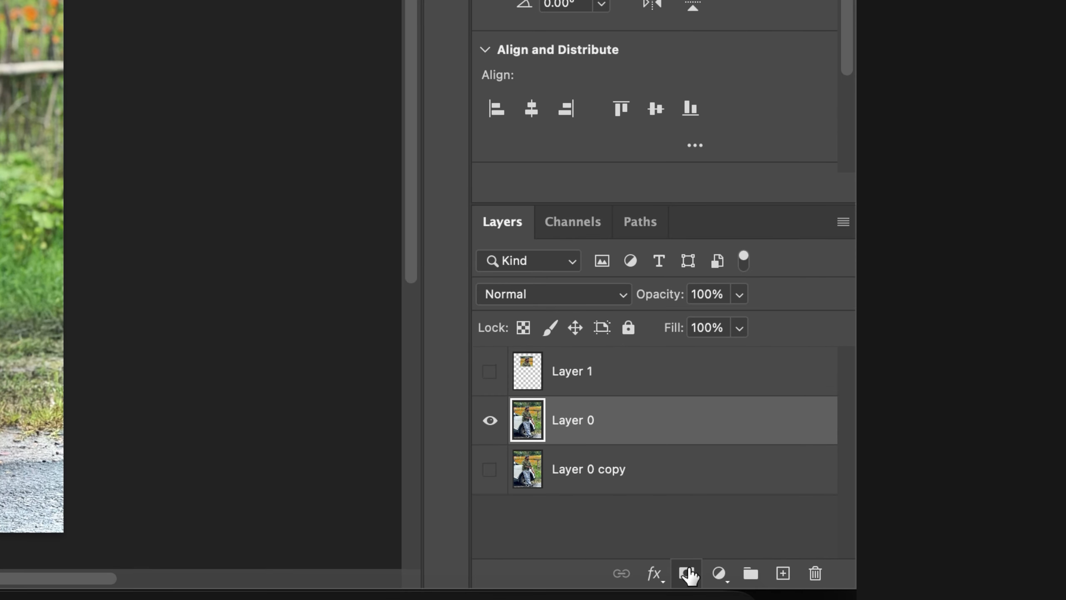
click(934, 589)
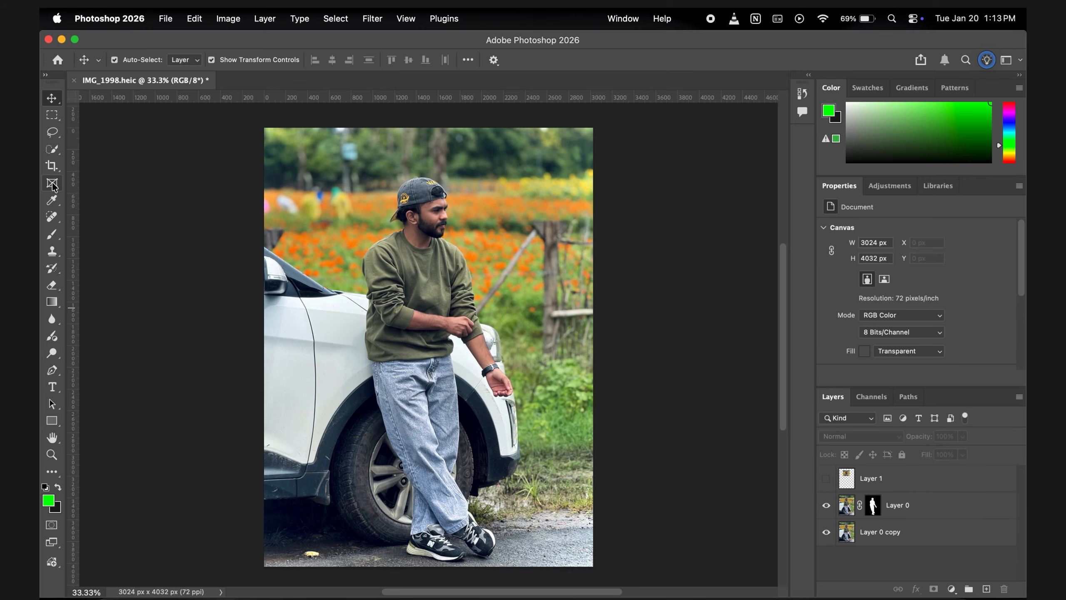
Try framing a crop around the man's upper body with the Crop tool, and cancel the crop.
click(52, 165)
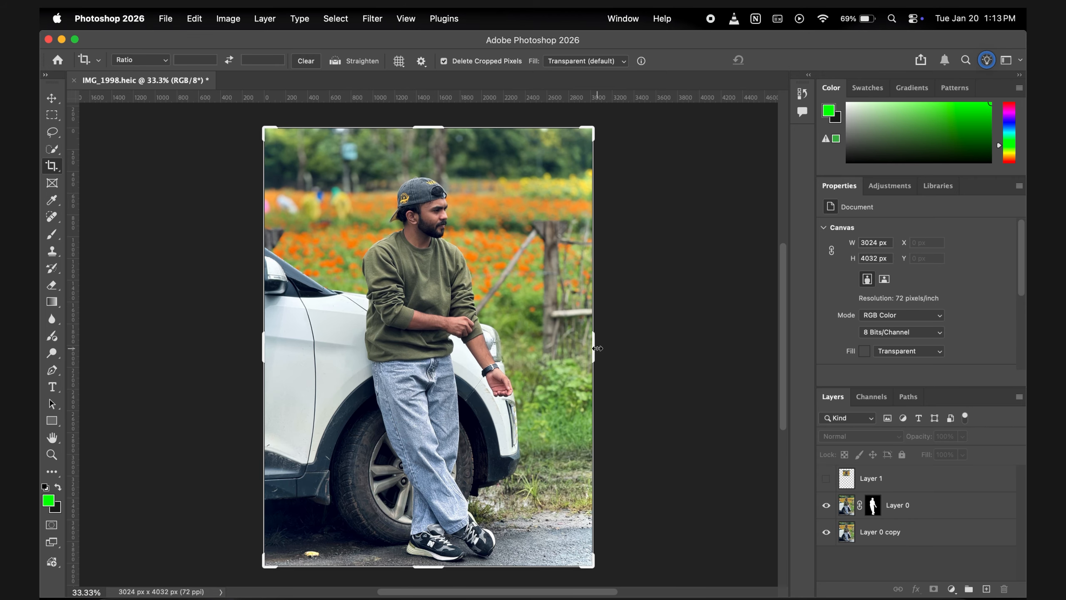
mouse_move(597, 348)
mouse_down()
mouse_move(550, 331)
mouse_move(592, 336)
mouse_up()
drag(436, 571, 446, 474)
drag(588, 485, 559, 436)
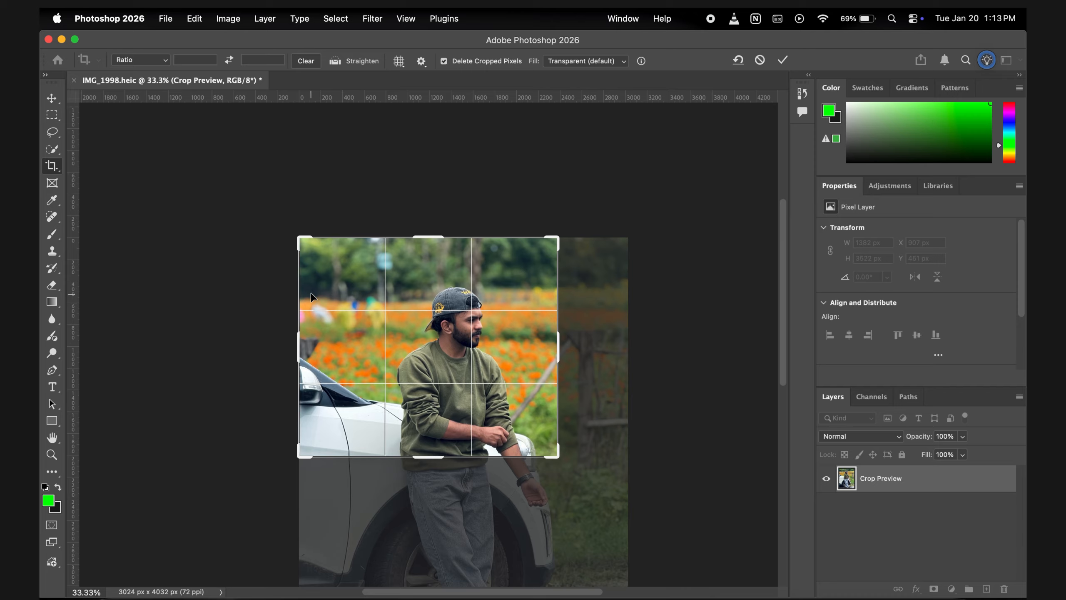
drag(294, 246, 328, 252)
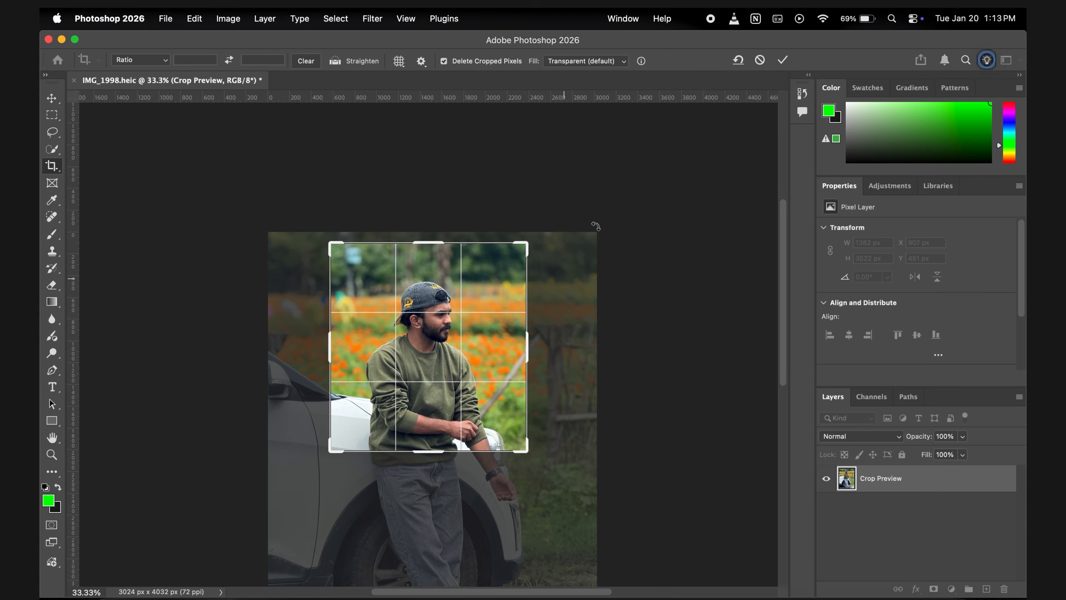
click(765, 62)
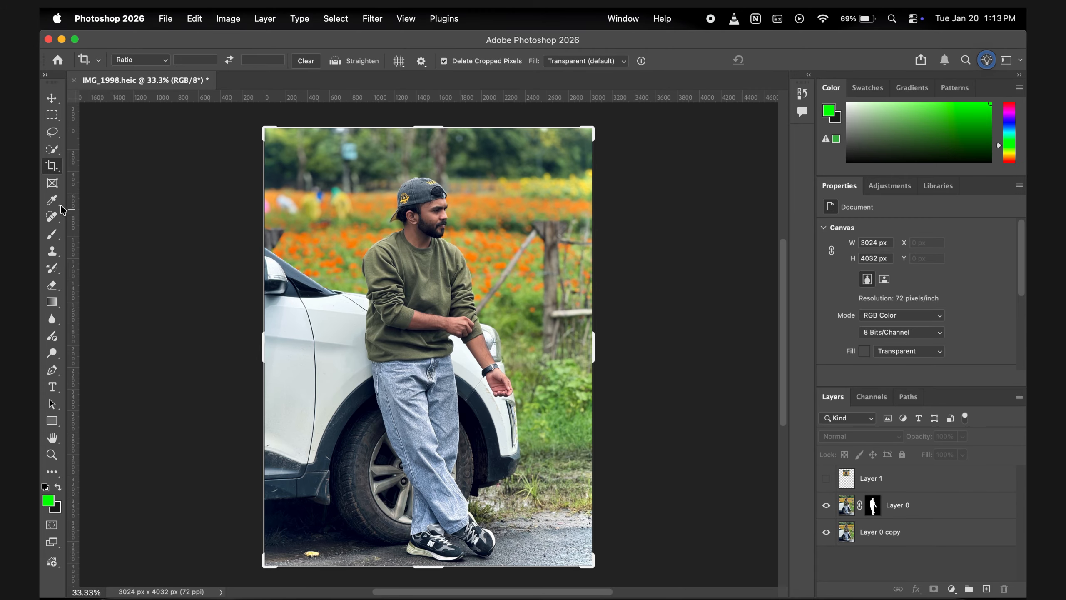
Retouch the spots on the man's neck on Layer 0 with a 19 px Content-Aware Spot Healing Brush.
click(52, 216)
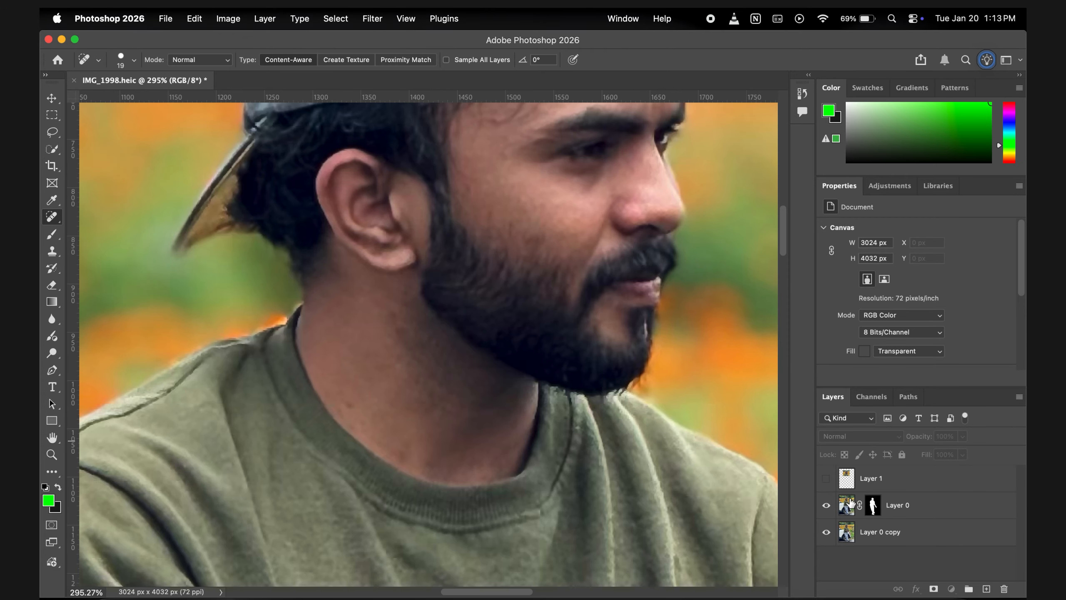
click(850, 504)
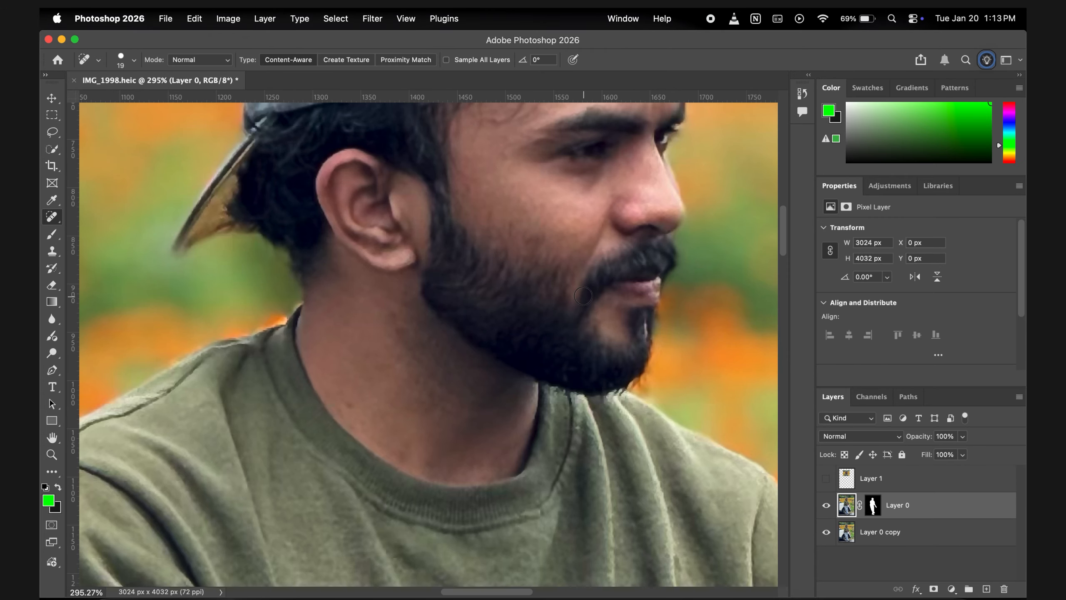
scroll(578, 393, up, 2)
drag(352, 433, 352, 433)
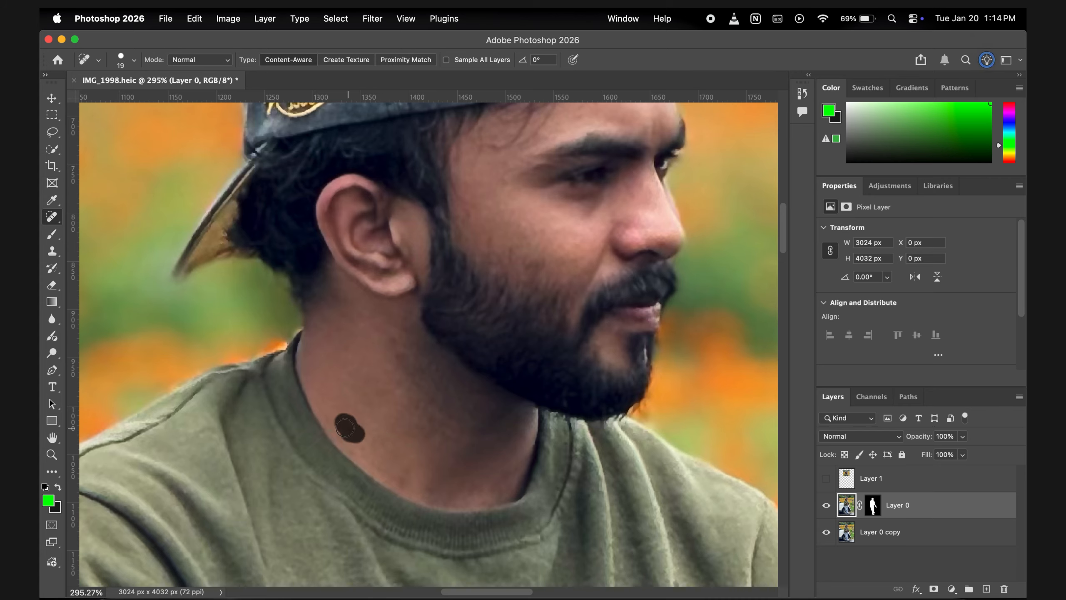
drag(404, 481, 398, 483)
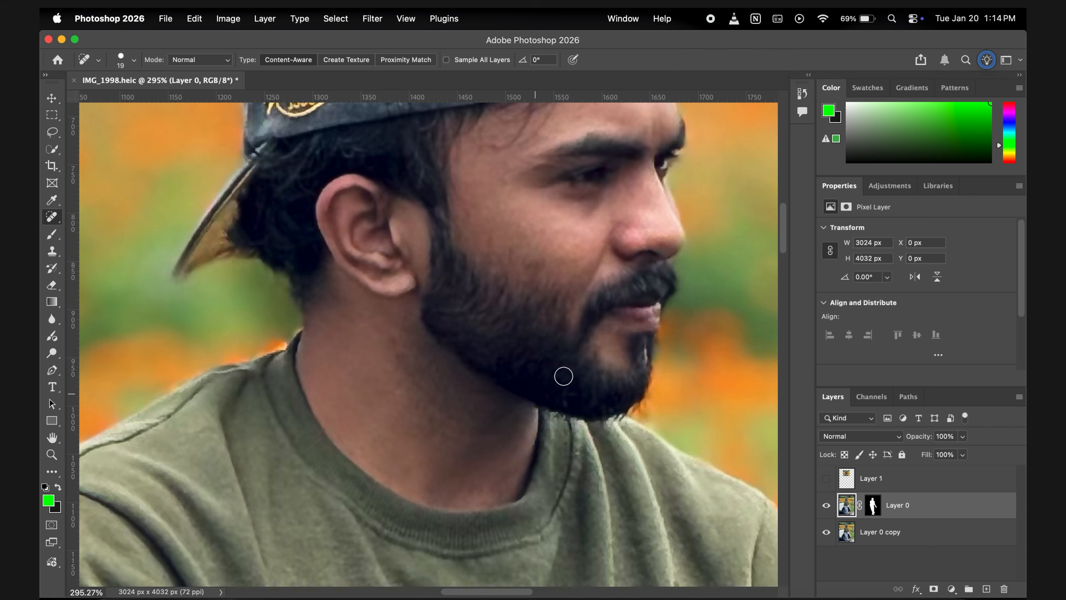
scroll(650, 321, up, 5)
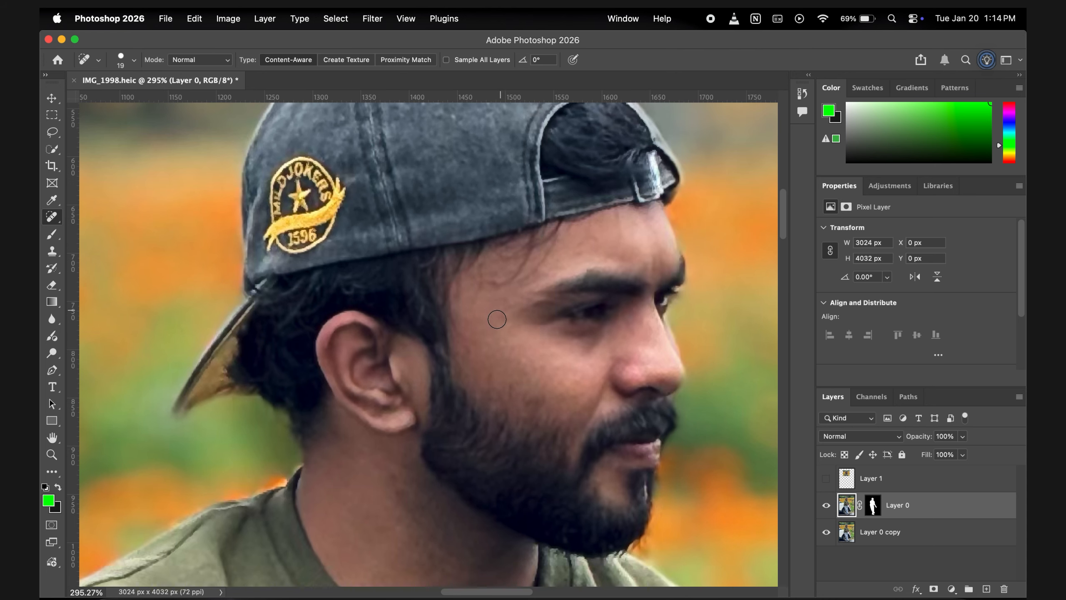
drag(388, 465, 398, 508)
Paint bright green 100 px brush strokes across the upper background on a new layer above Layer 0, and hide that layer.
scroll(398, 470, down, 10)
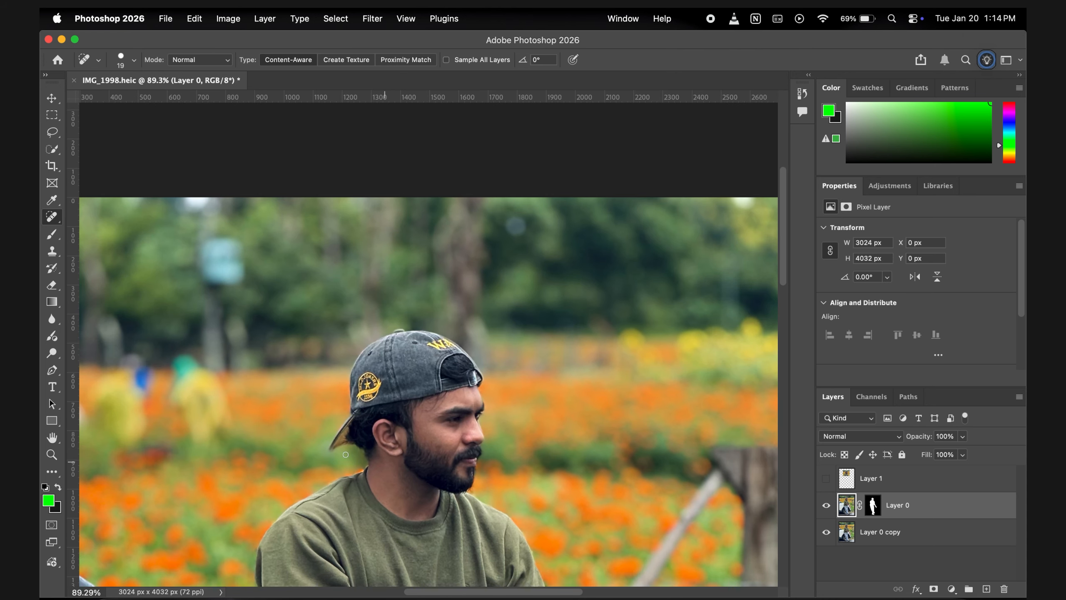
click(54, 237)
scroll(372, 276, down, 5)
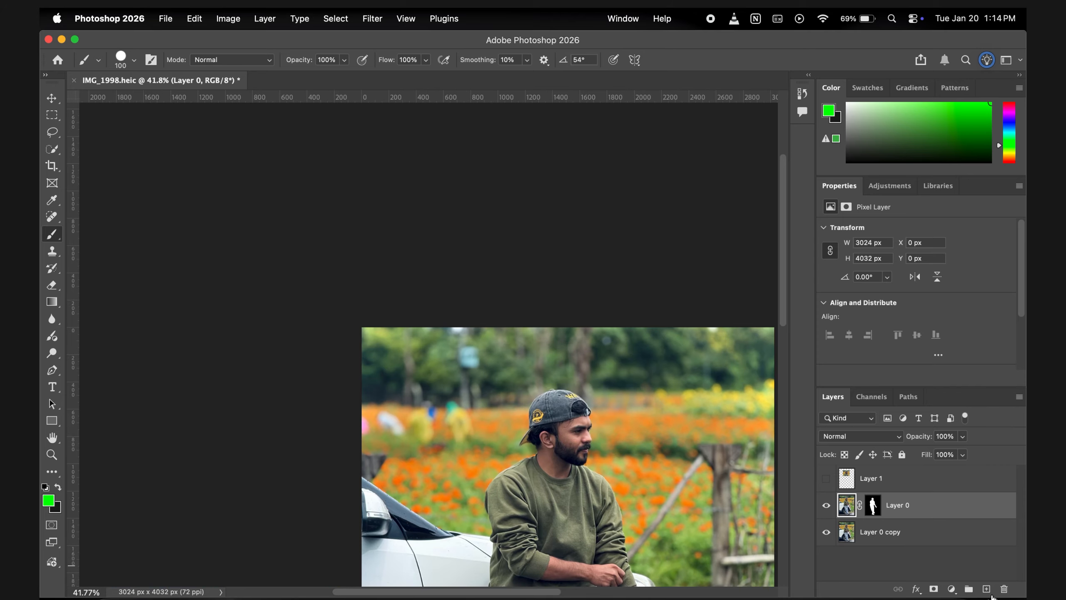
click(987, 589)
mouse_move(249, 323)
mouse_down()
mouse_move(405, 269)
mouse_move(494, 280)
mouse_move(576, 387)
mouse_move(554, 459)
mouse_move(563, 536)
mouse_move(586, 547)
mouse_move(572, 498)
mouse_move(568, 388)
mouse_move(525, 273)
mouse_move(441, 254)
mouse_move(259, 274)
mouse_up()
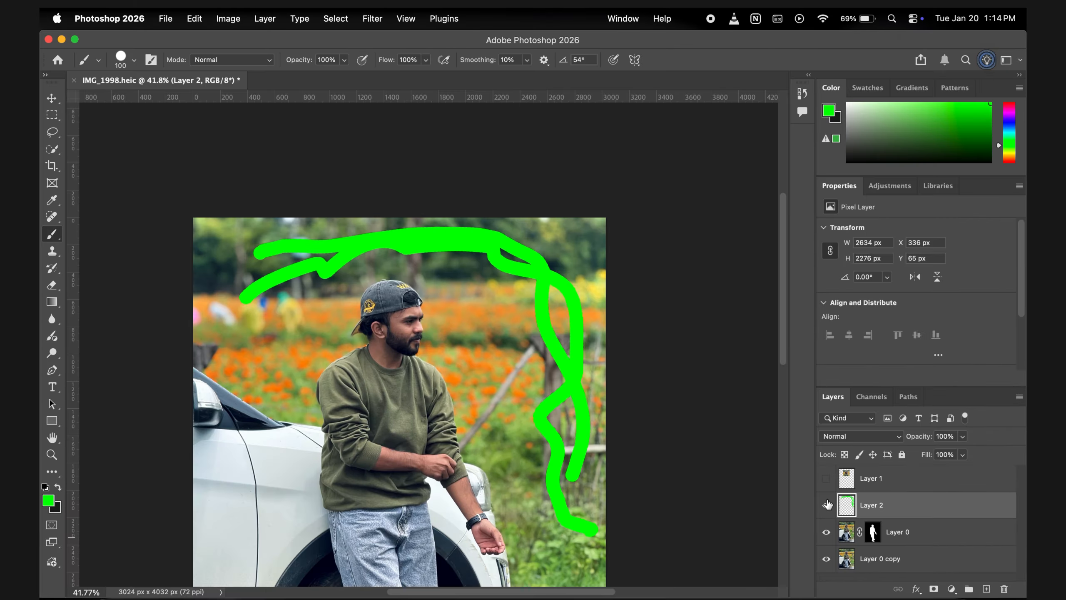
click(826, 505)
Paint a green and a dark blue brush stroke over the background on another new layer, and lower that layer's opacity.
click(987, 588)
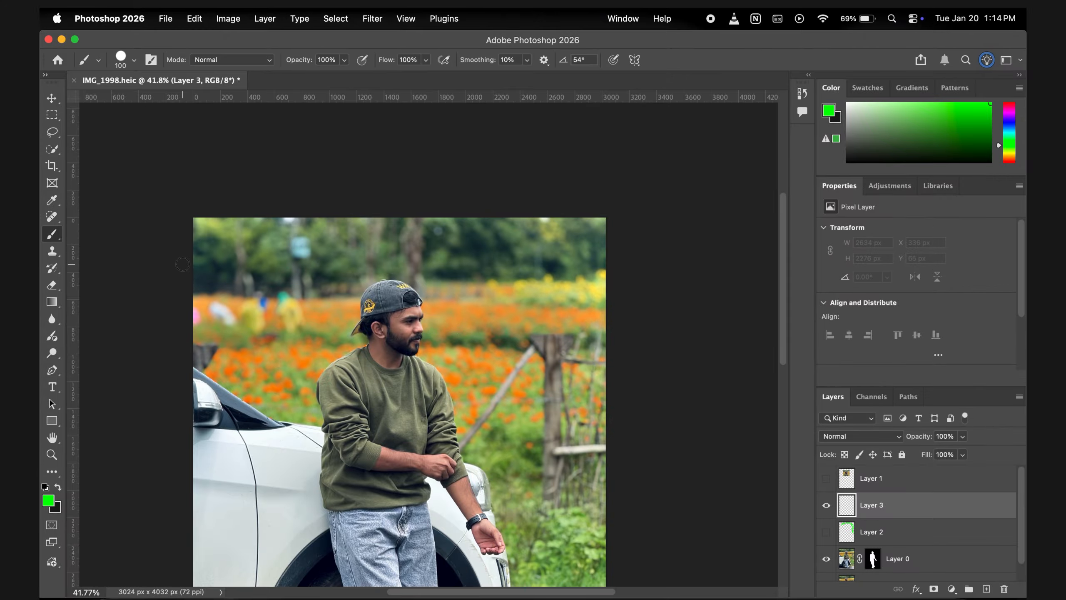
mouse_move(203, 270)
mouse_down()
mouse_move(491, 271)
mouse_move(536, 287)
mouse_up()
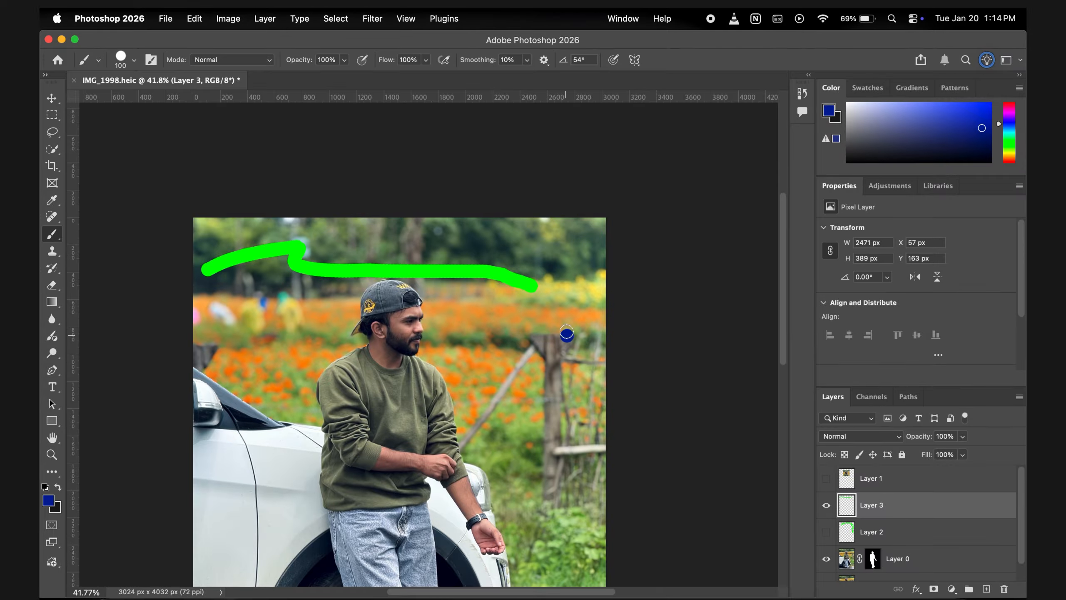
mouse_move(566, 335)
mouse_down()
mouse_move(546, 399)
mouse_move(558, 479)
mouse_up()
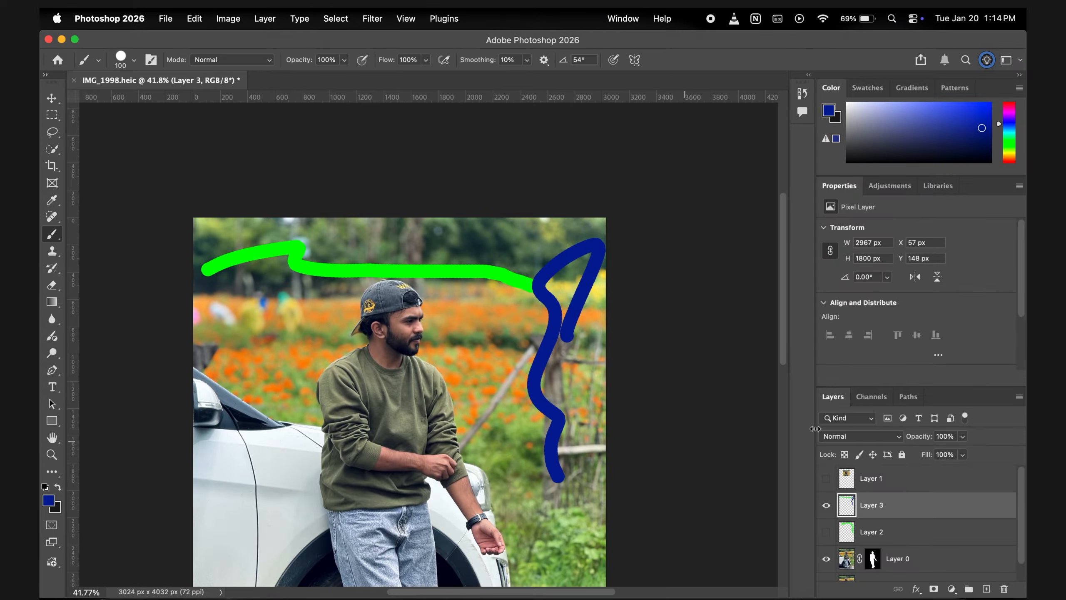
drag(918, 439, 887, 443)
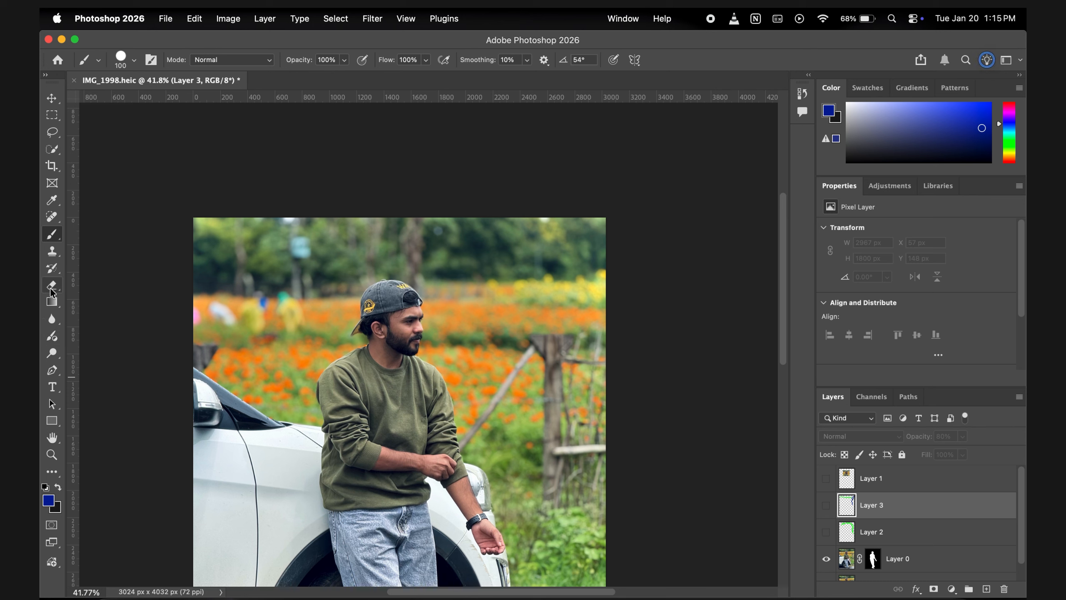
Erase parts of the background and car on Layer 0 copy with a 159 px Eraser, and undo the erasing.
click(52, 288)
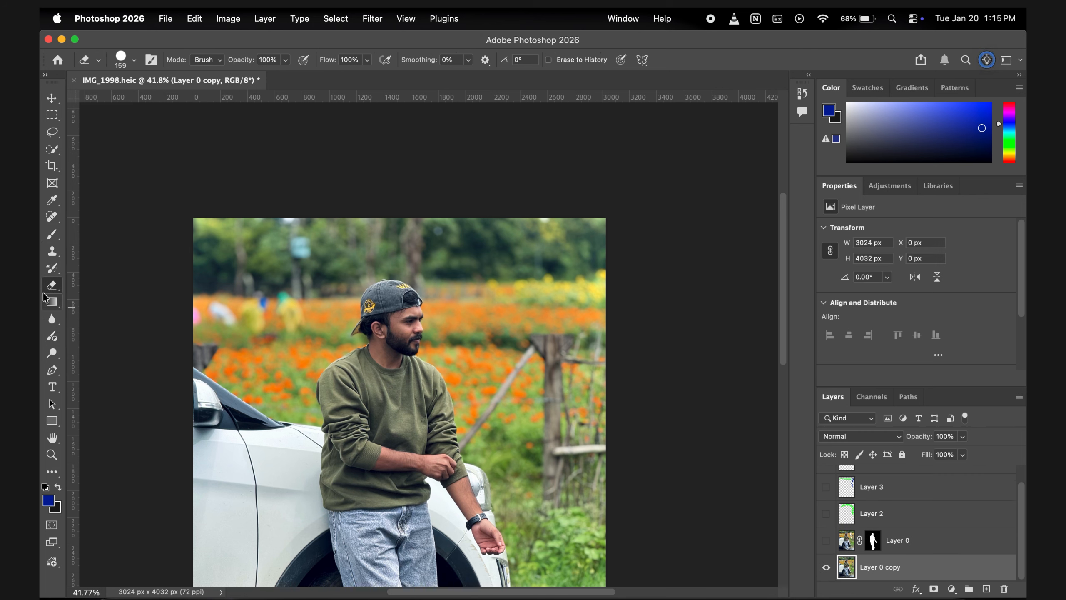
mouse_move(485, 266)
mouse_down()
mouse_move(295, 253)
mouse_move(322, 246)
mouse_move(249, 346)
mouse_move(269, 336)
mouse_move(292, 362)
mouse_move(336, 296)
mouse_move(324, 302)
mouse_move(266, 430)
mouse_move(280, 544)
mouse_move(285, 483)
mouse_up()
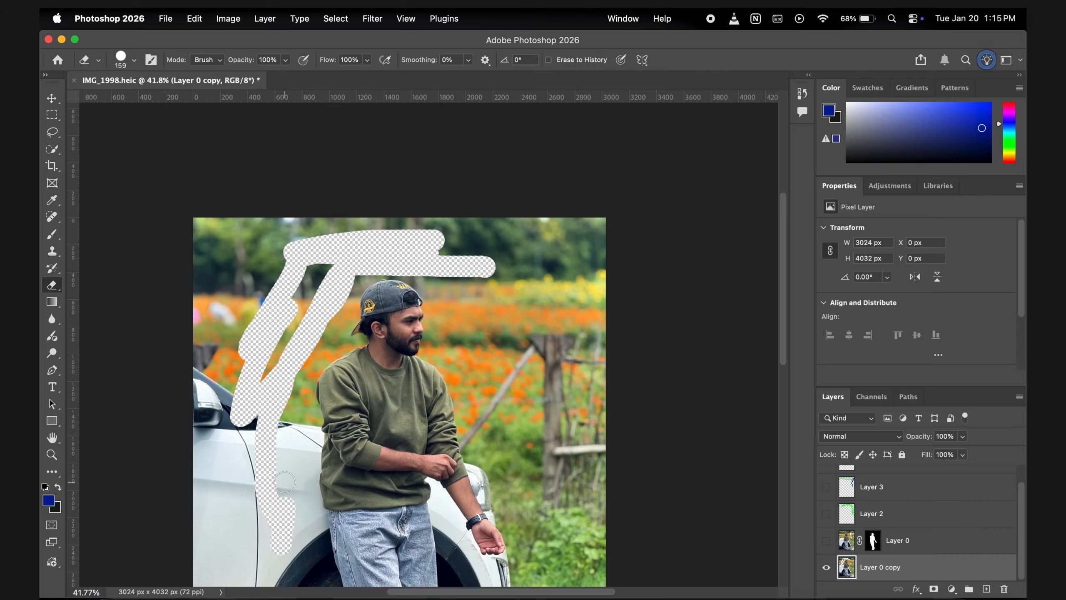
key(super+z)
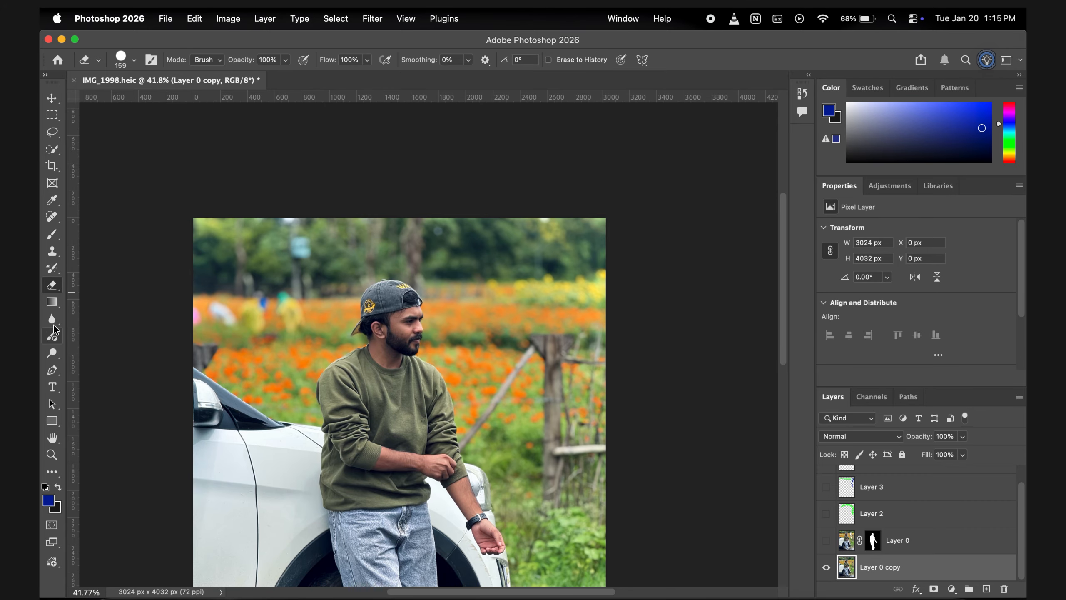
Draw a linear blue-to-black gradient diagonally from the upper left to the lower right of the photo at about -45°.
click(54, 306)
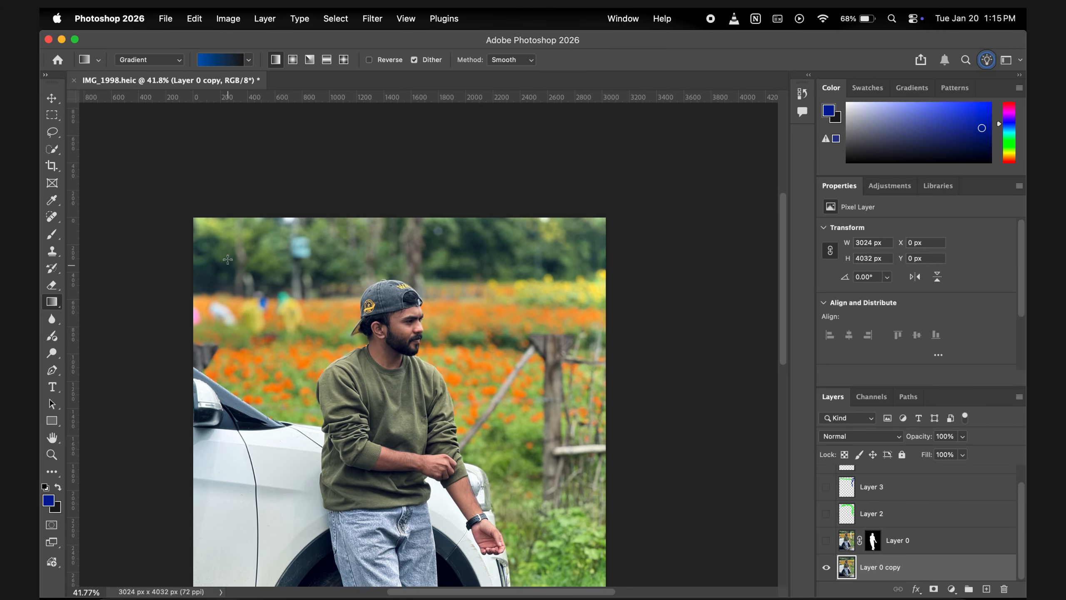
drag(227, 259, 543, 567)
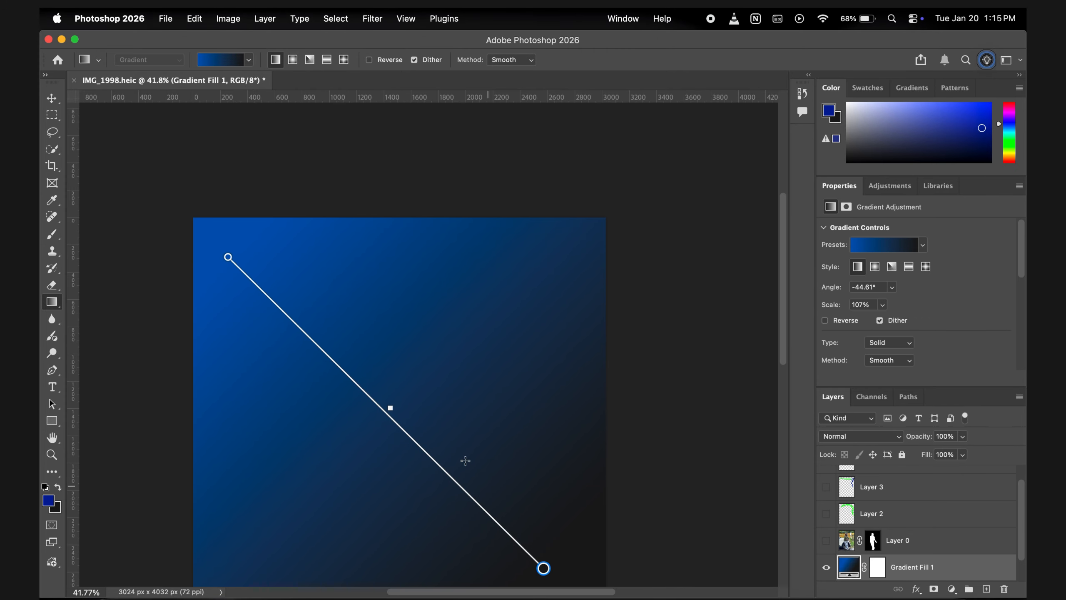
Try a light blue preset from the Blues group on the gradient fill, and change it to a blue-to-violet preset.
scroll(465, 461, down, 5)
click(250, 60)
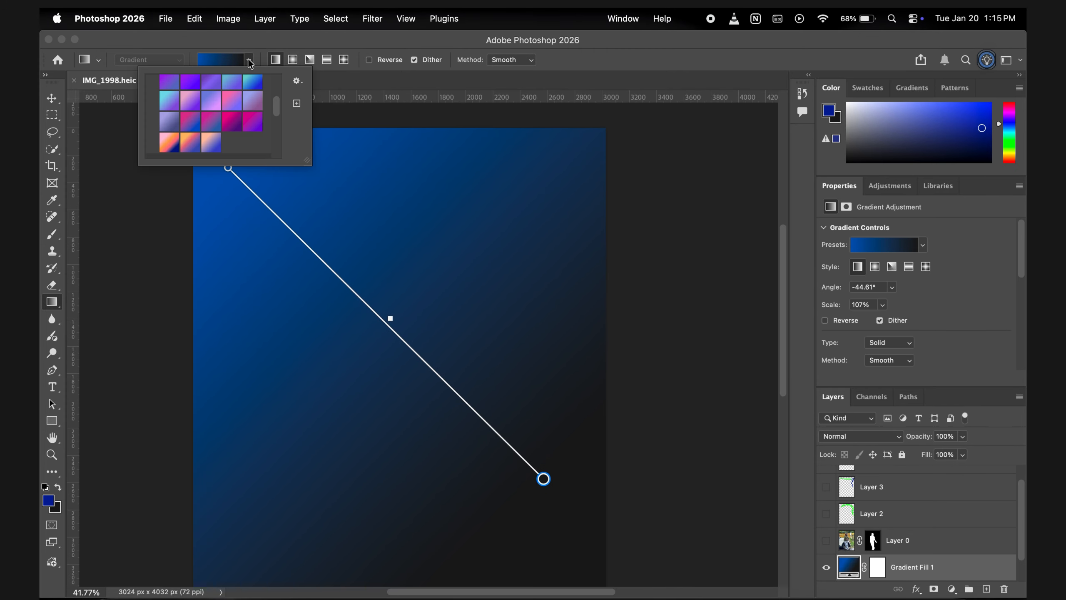
scroll(214, 106, up, 4)
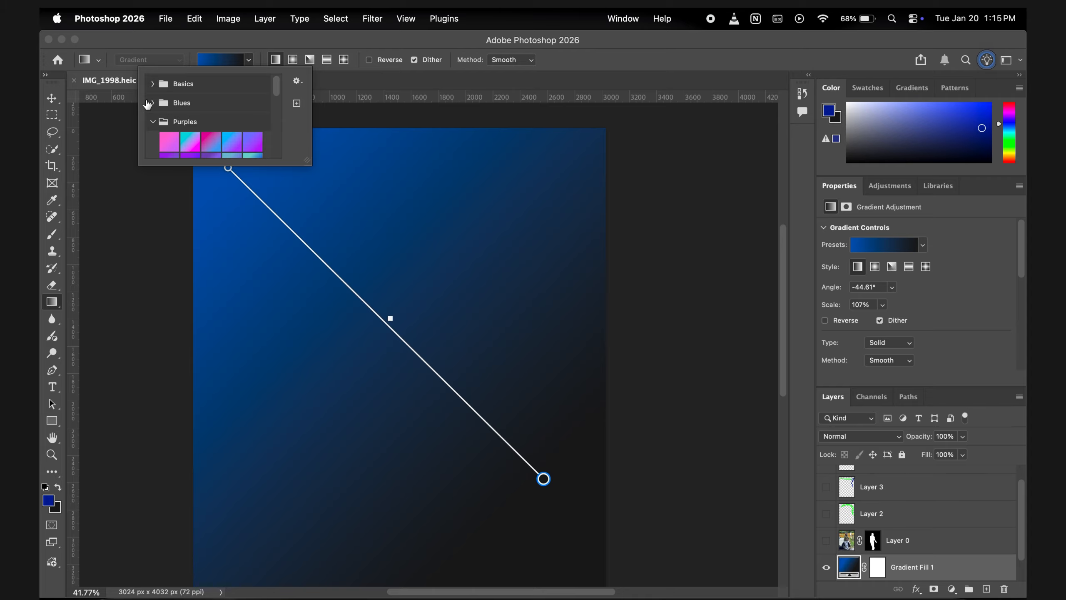
click(152, 102)
click(209, 125)
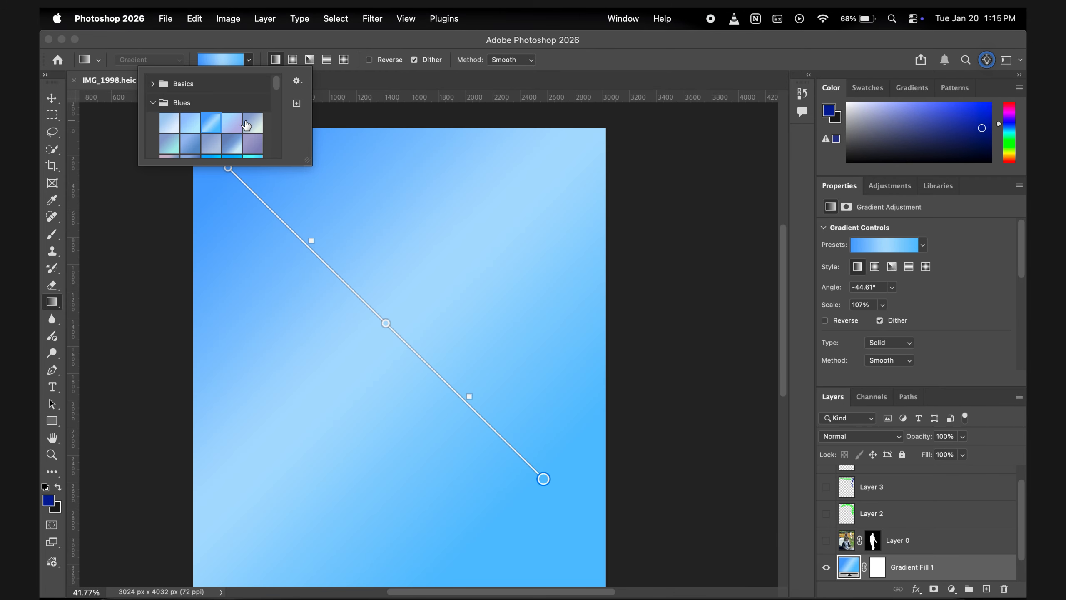
scroll(234, 135, down, 2)
click(252, 125)
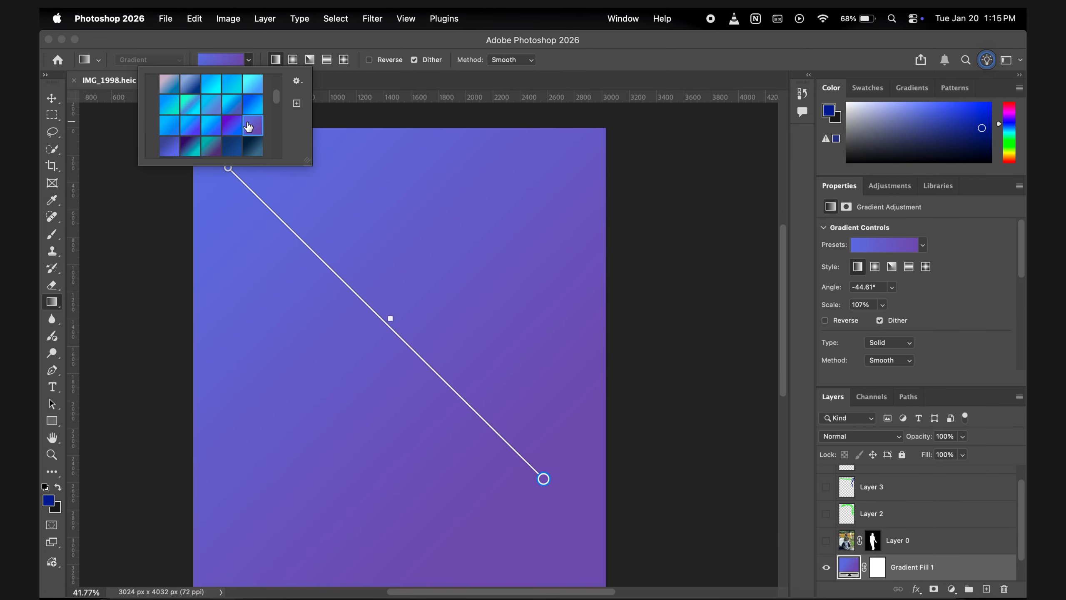
Delete the gradient fill layer from the photo.
scroll(248, 121, down, 4)
click(49, 100)
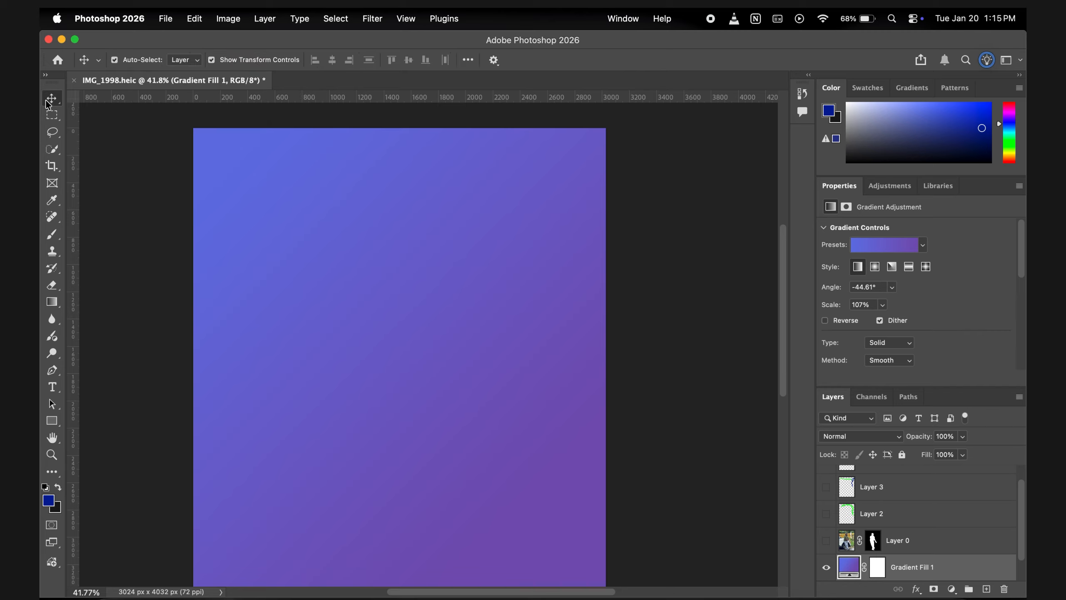
key(BackSpace)
Add a one-word name as white 120 pt Satoshi Black text over the trees beside the man's head.
click(54, 390)
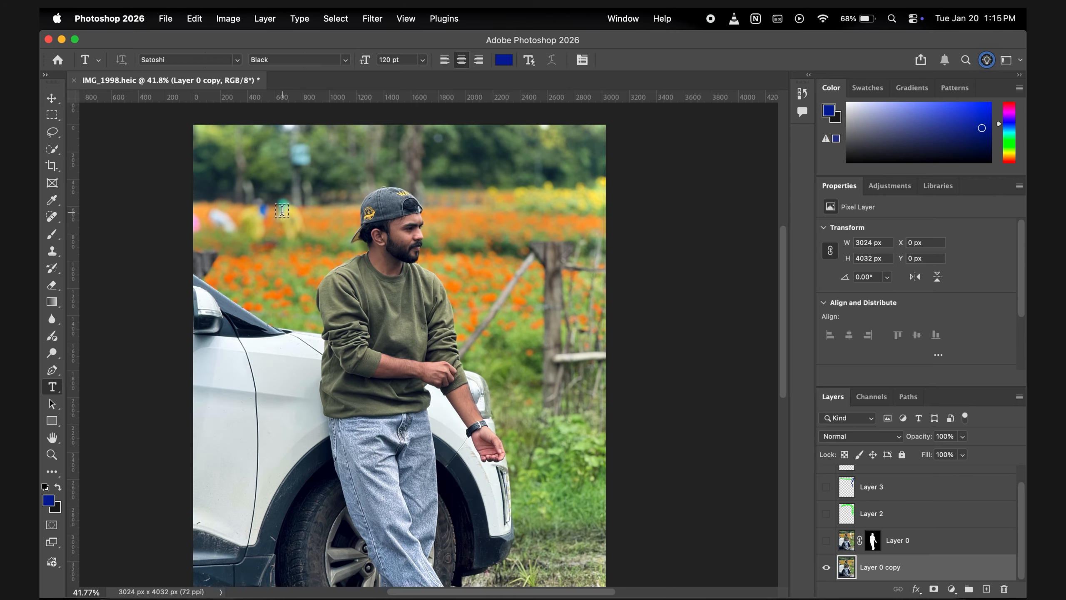
click(252, 190)
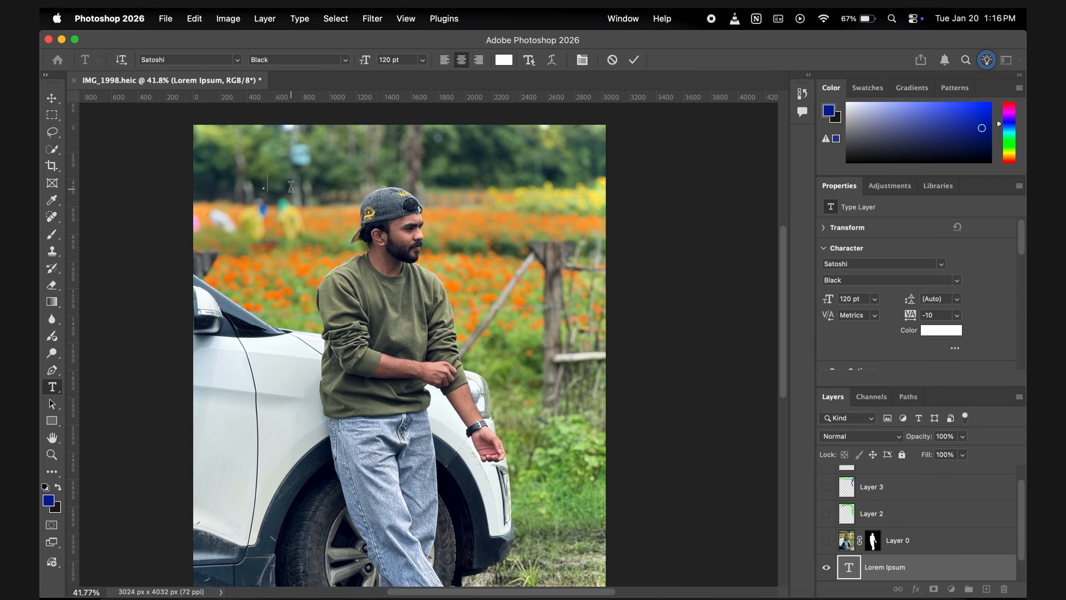
text(ahu)
click(47, 104)
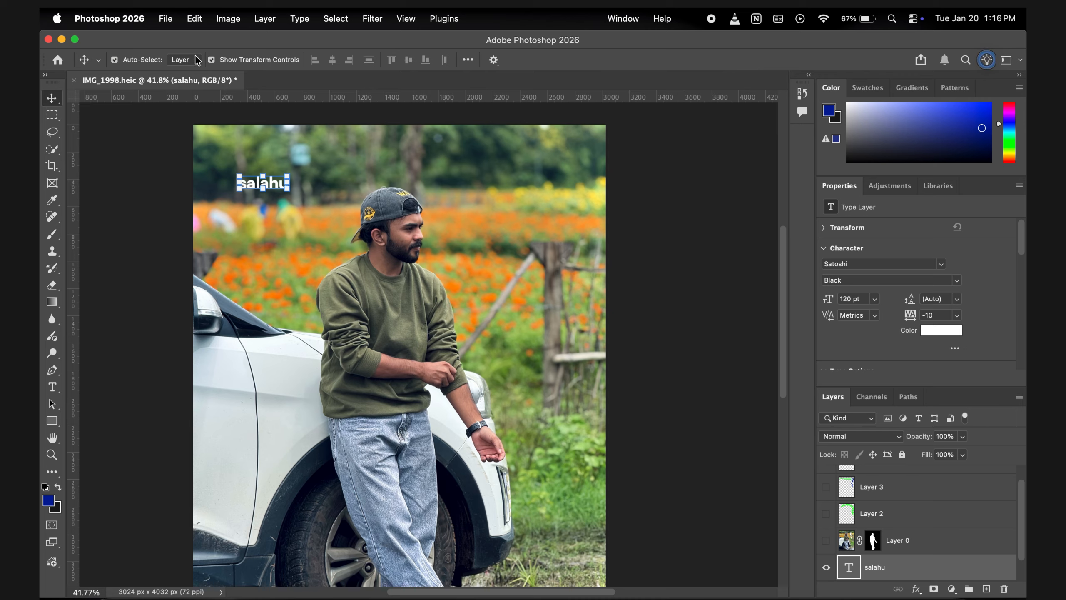
Enlarge the name text to about 341 pt and place it in the upper right of the photo.
drag(288, 190, 500, 259)
drag(402, 242, 414, 223)
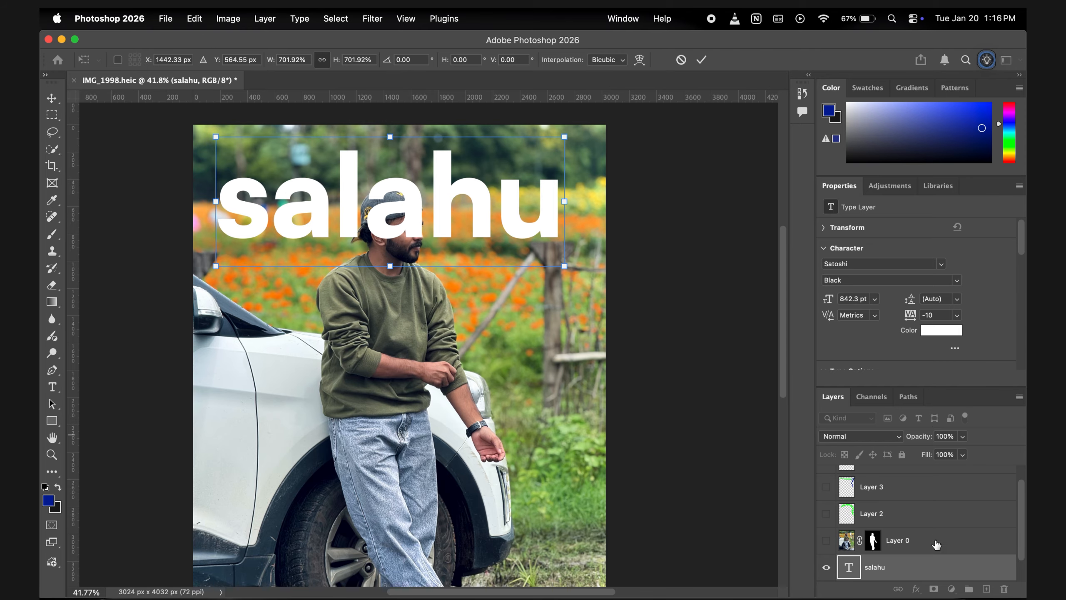
key(Escape)
Draw a dark blue rectangle about 1648 × 153 px to the left of the name text and shift it slightly.
click(52, 420)
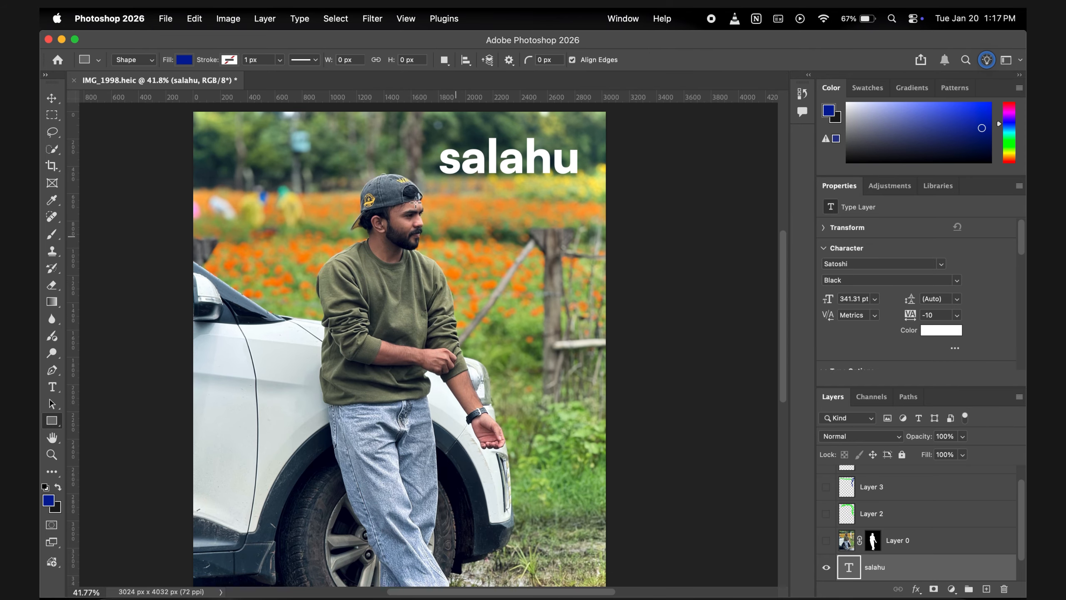
mouse_move(435, 167)
mouse_down()
mouse_move(424, 133)
mouse_move(209, 147)
mouse_up()
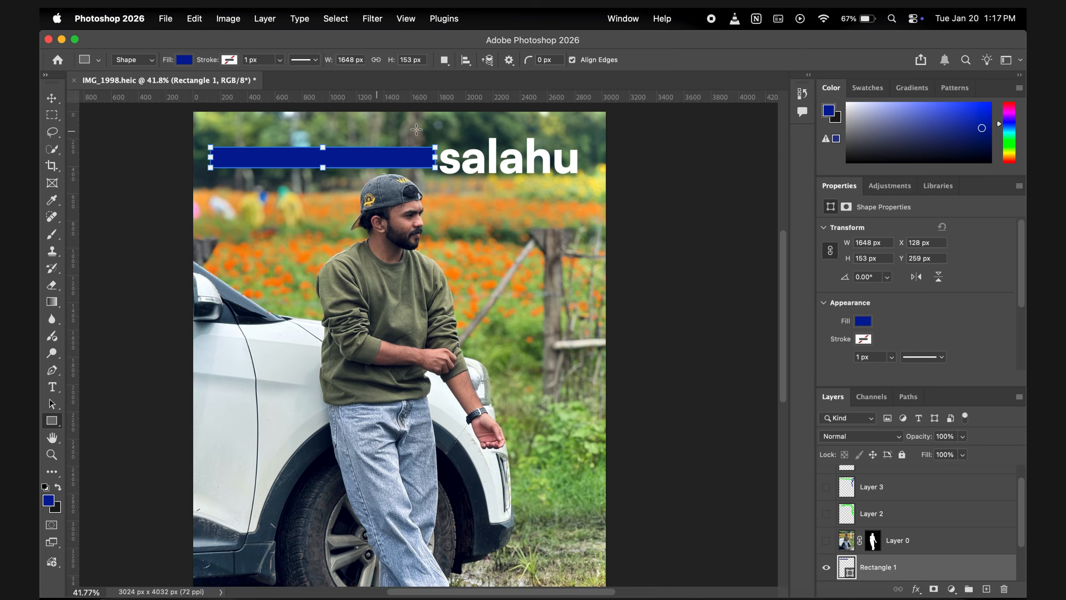
click(51, 98)
mouse_move(361, 159)
mouse_down()
mouse_move(385, 159)
mouse_move(365, 158)
mouse_up()
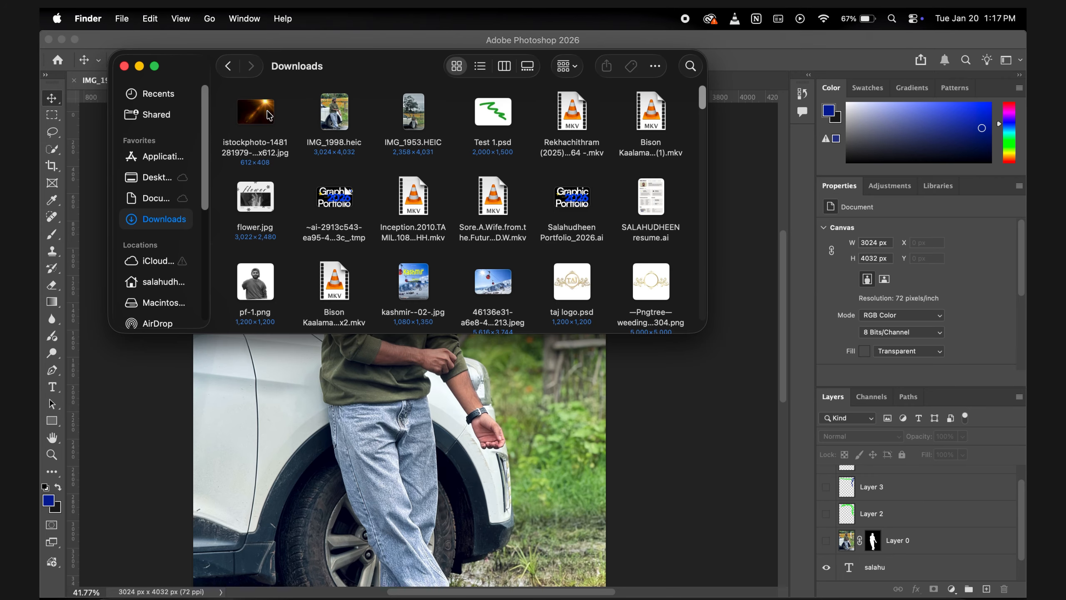
click(261, 124)
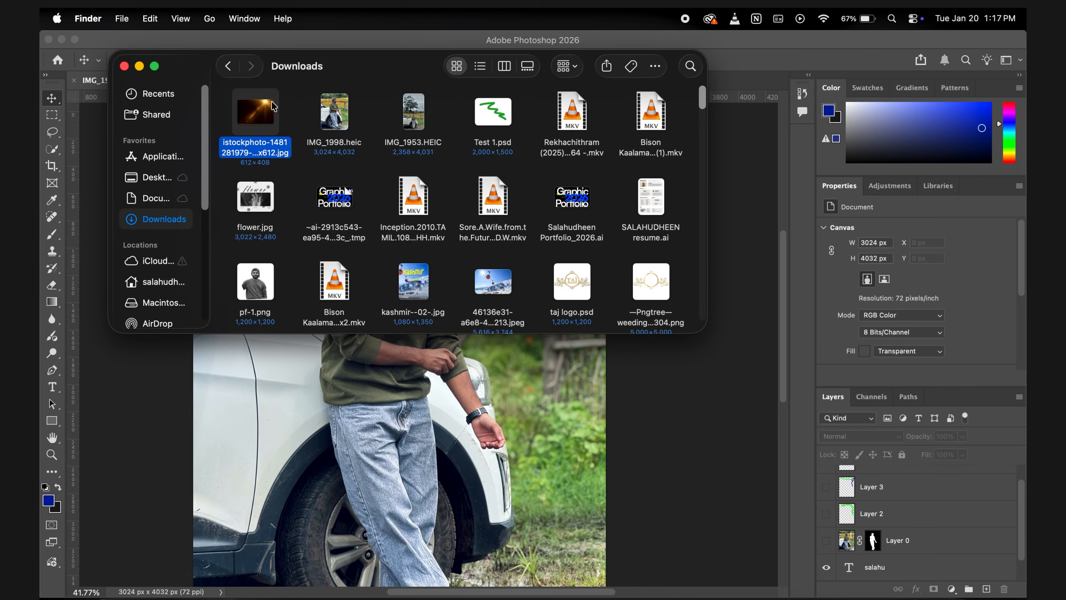
drag(264, 120, 401, 350)
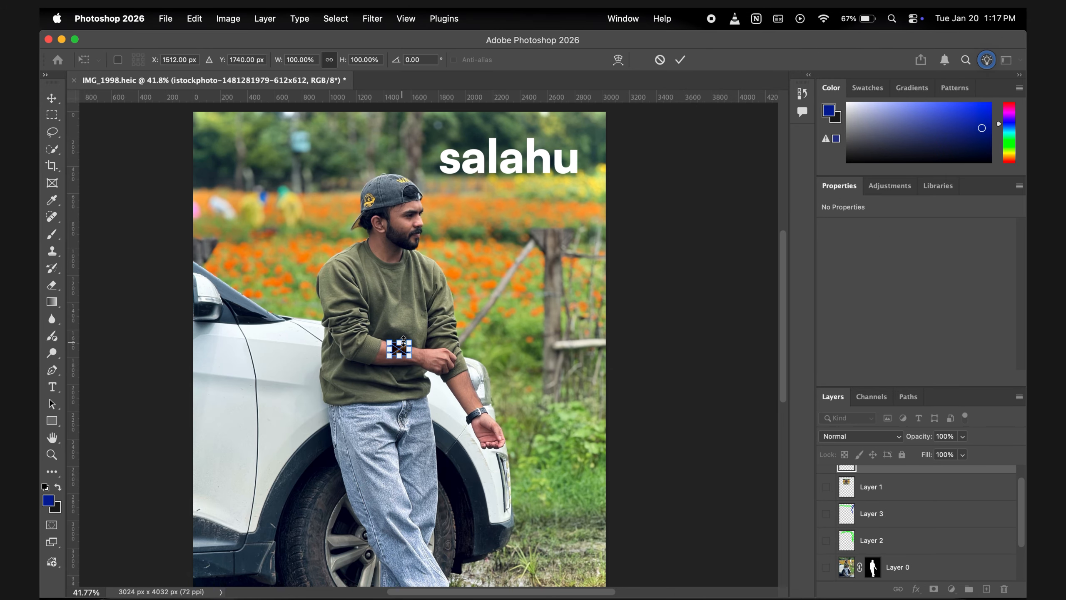
drag(403, 340, 622, 73)
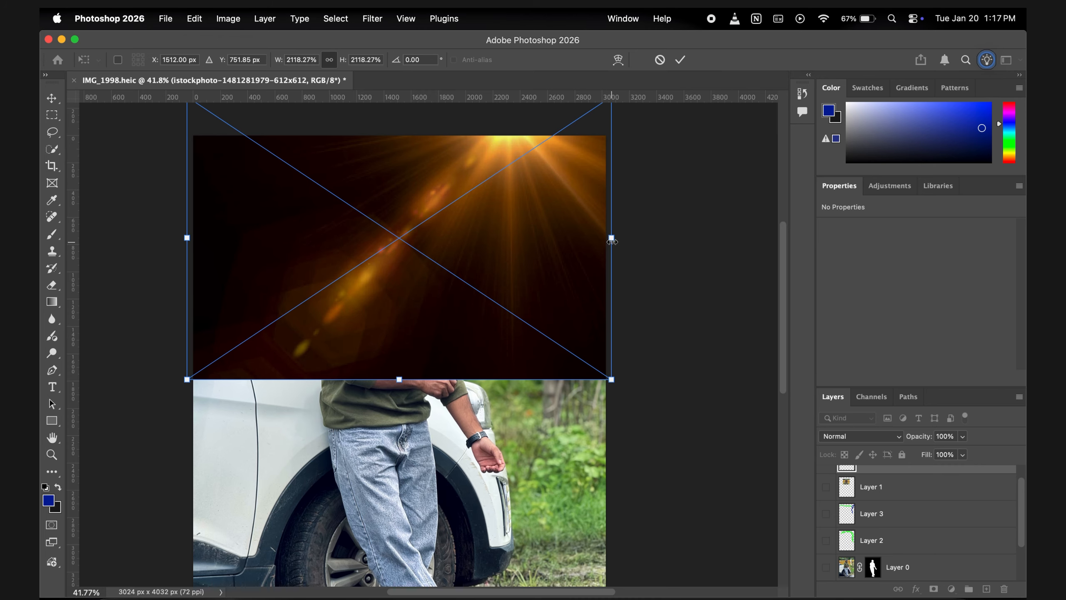
drag(476, 279, 476, 309)
key(Return)
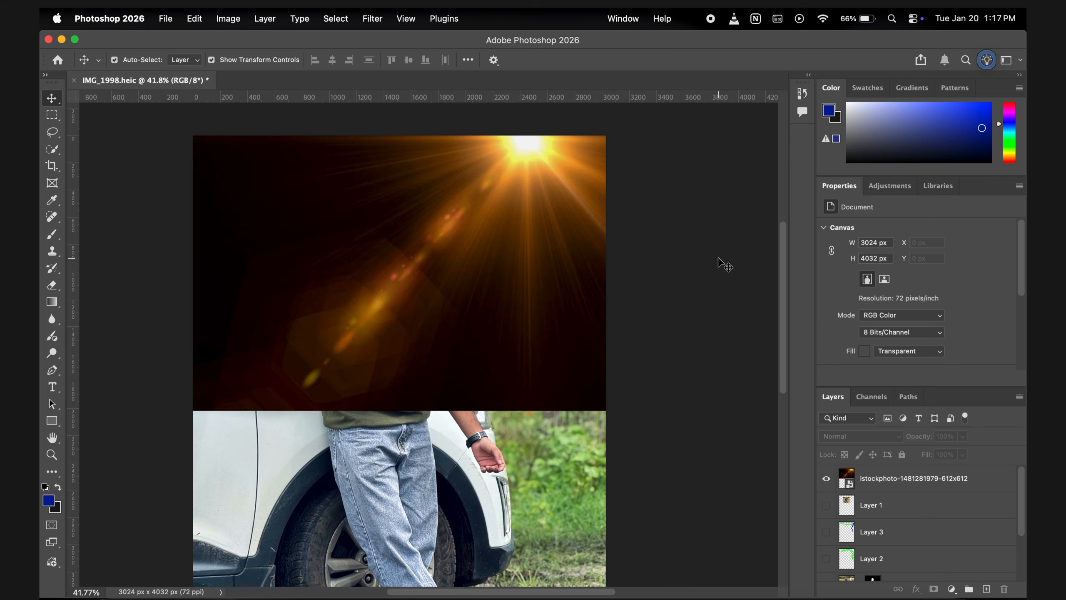
Set the blend mode of the light flare layer to Screen.
click(500, 285)
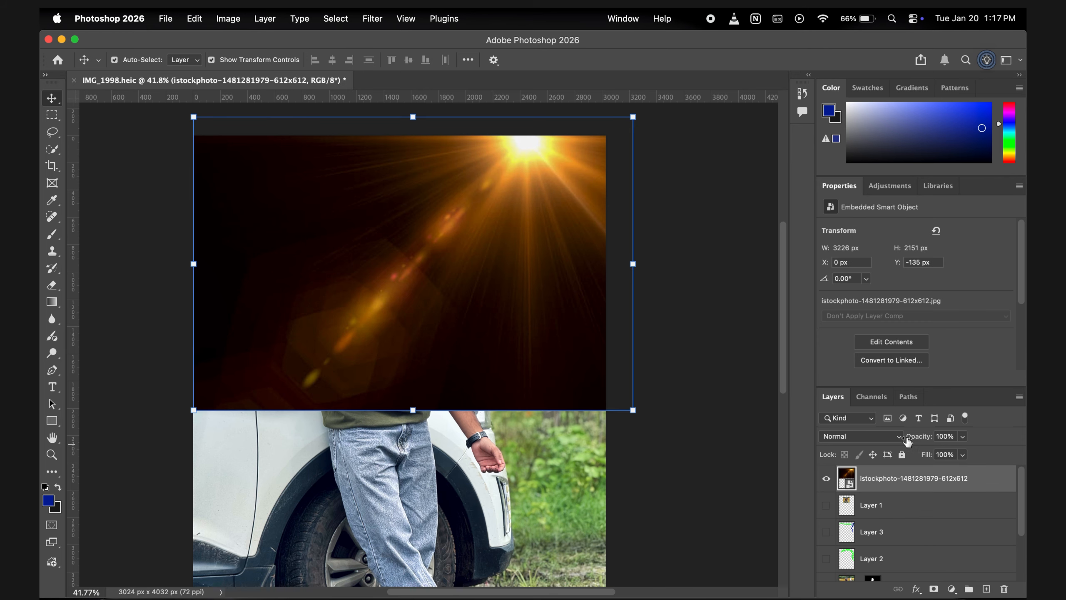
click(901, 438)
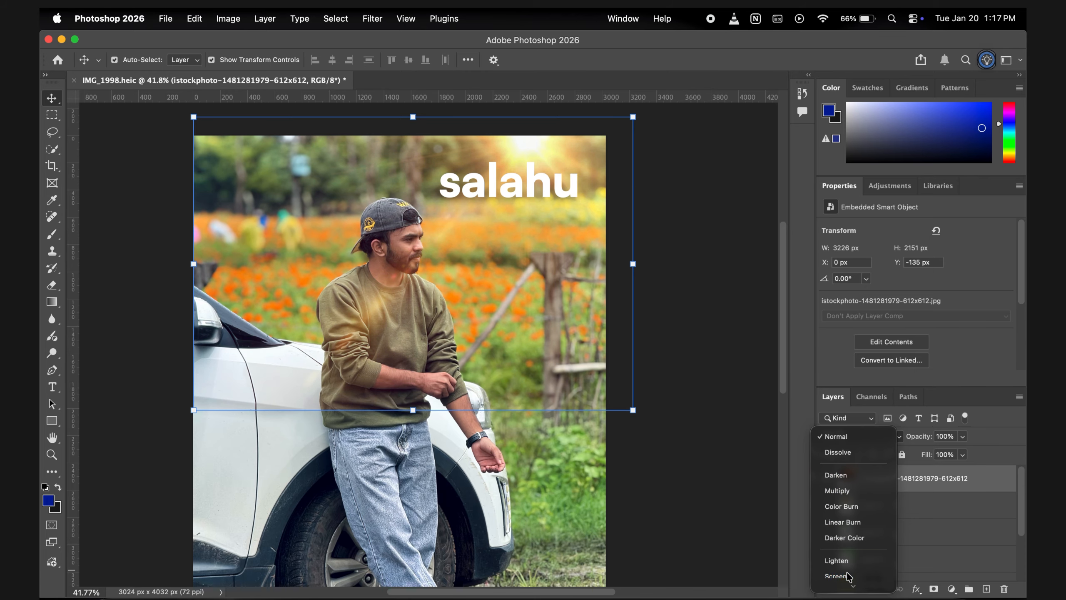
click(848, 574)
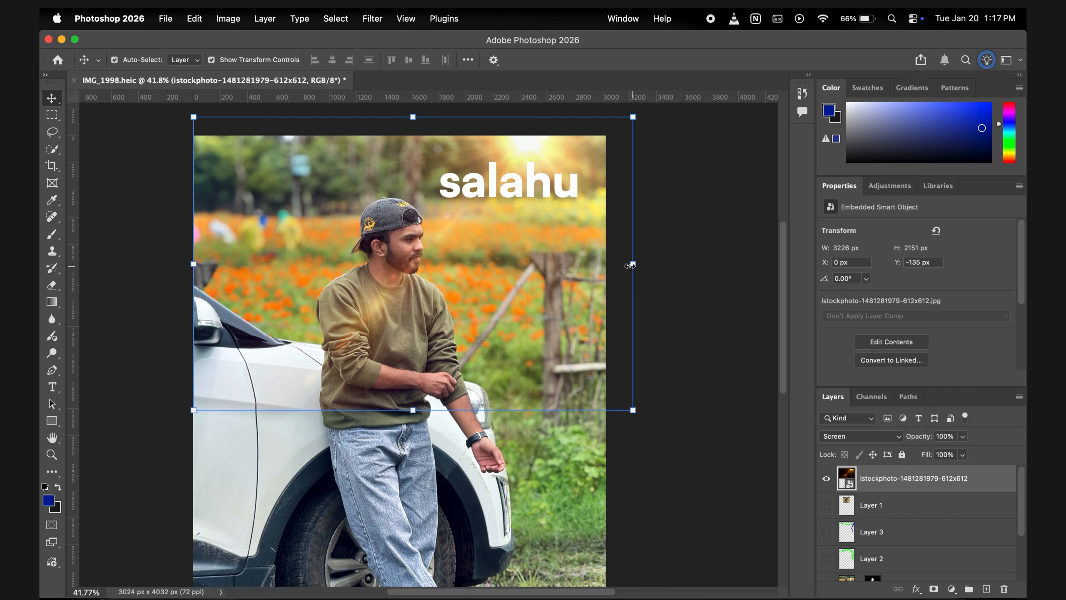
Enlarge the light flare to about 3853 × 2569 px and shift it to the right, and delete its layer.
drag(633, 264, 716, 272)
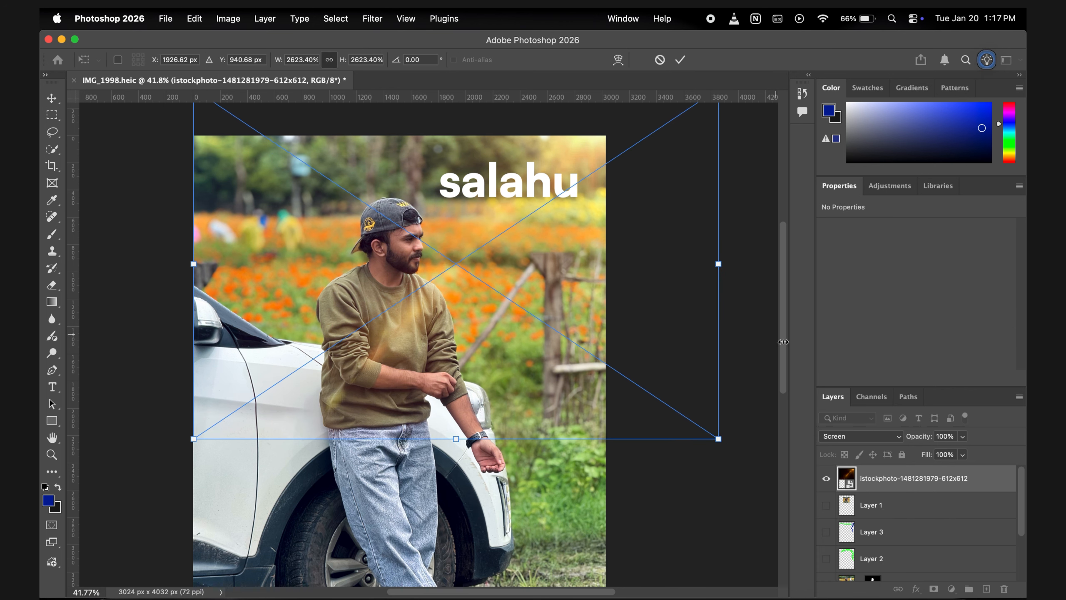
click(680, 58)
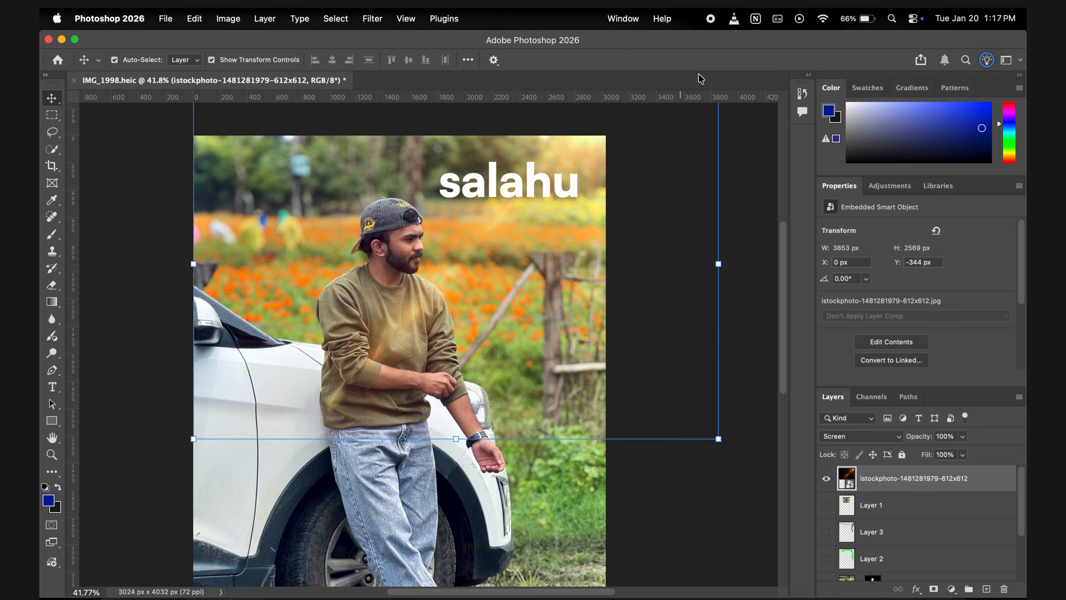
click(685, 451)
drag(522, 247, 570, 253)
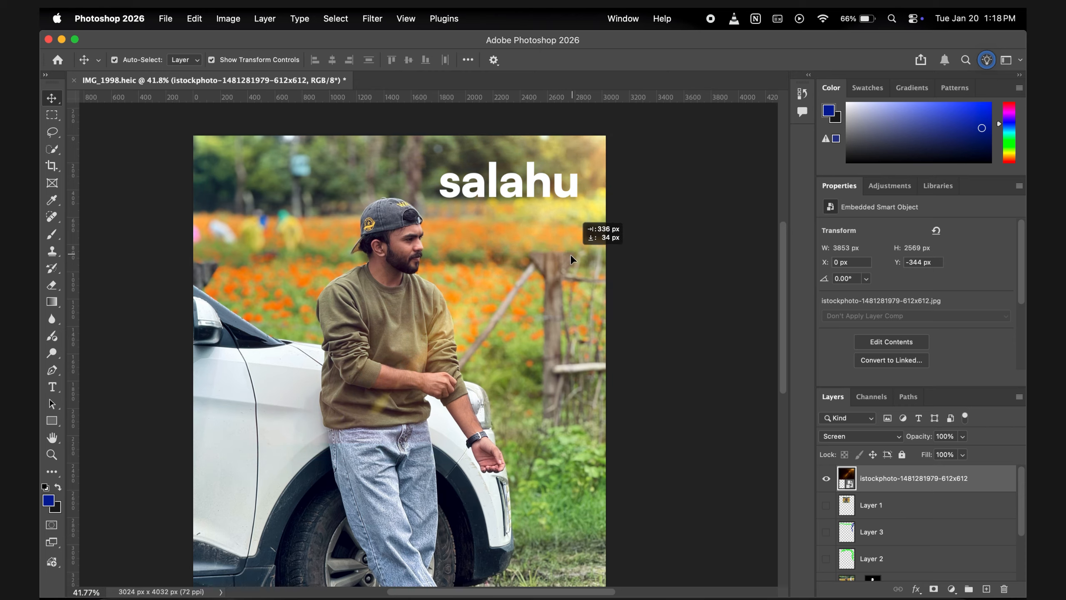
key(BackSpace)
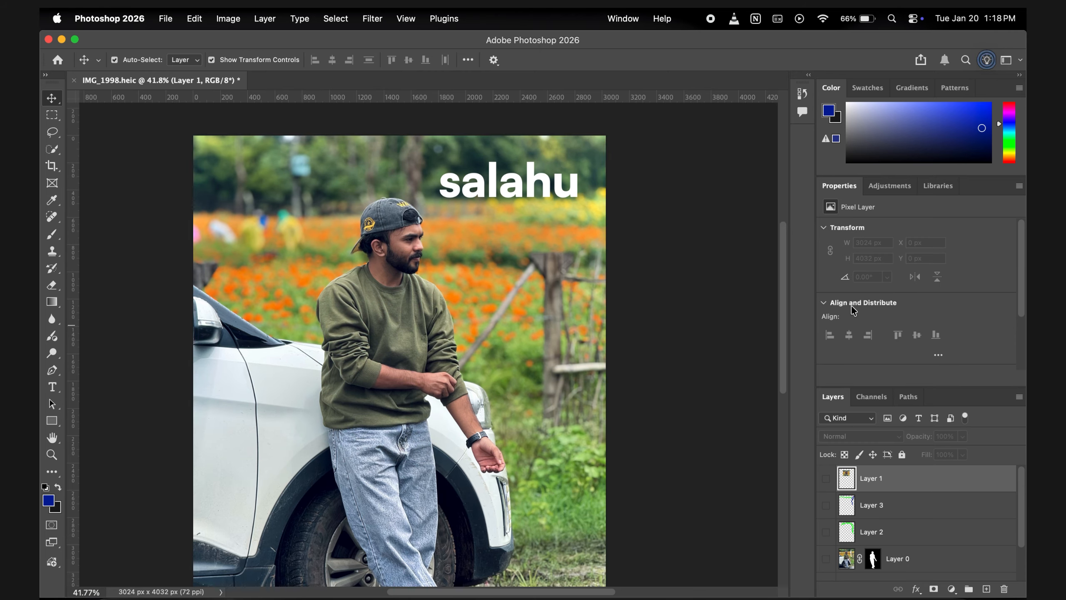
Add a Hue/Saturation adjustment layer at the top of the layer stack and look through the other single adjustments.
click(887, 188)
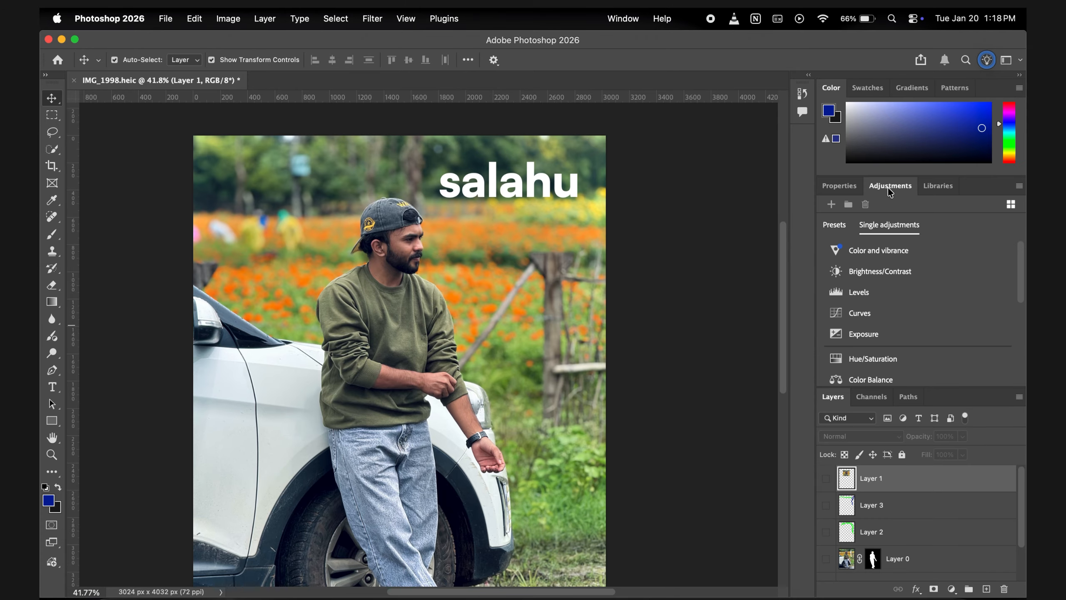
scroll(873, 306, down, 3)
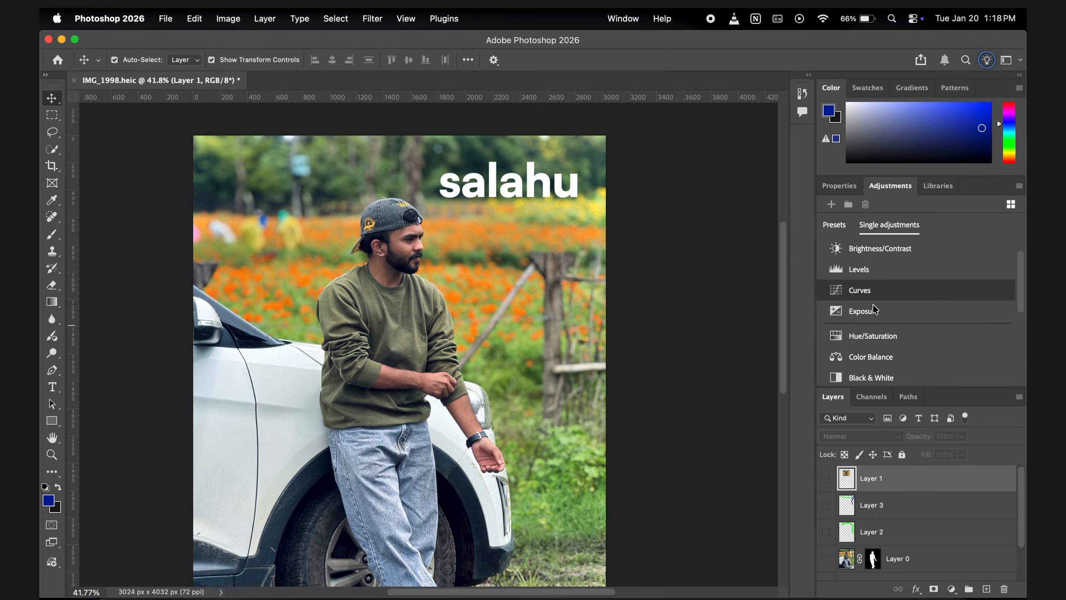
click(872, 317)
scroll(886, 336, down, 2)
scroll(892, 345, down, 3)
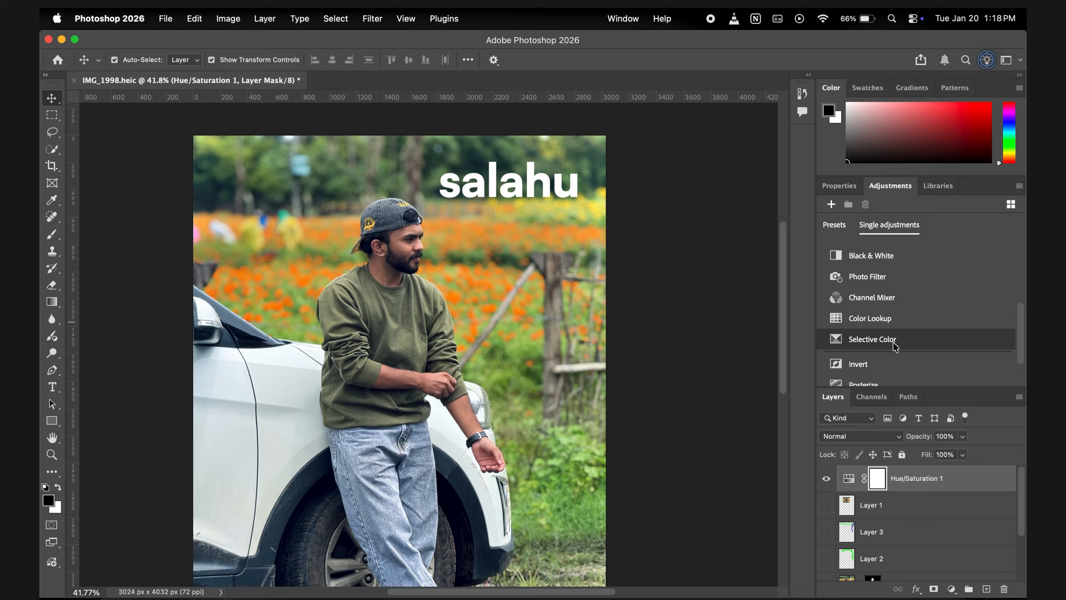
Add a second Hue/Saturation adjustment layer with Hue -1, Saturation +5 and Lightness -2.
scroll(894, 345, up, 3)
scroll(895, 343, up, 3)
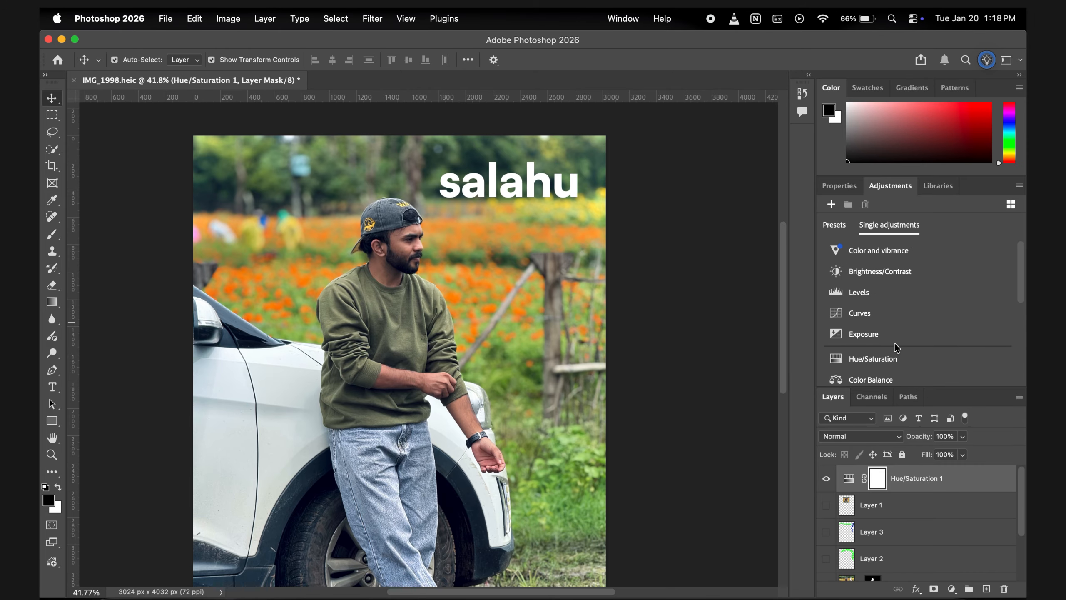
click(873, 357)
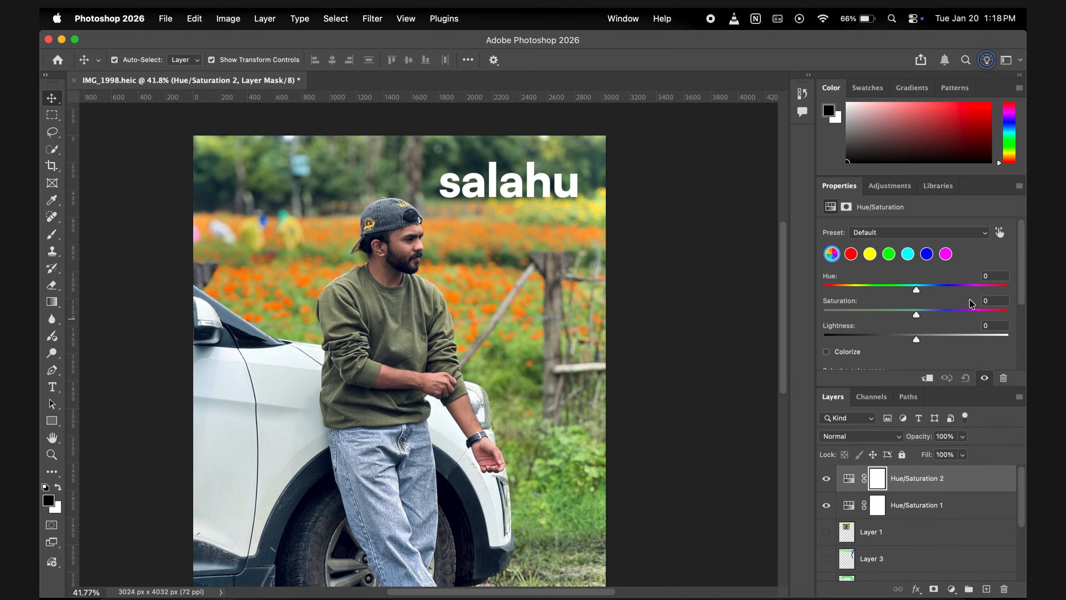
mouse_move(917, 289)
mouse_down()
mouse_move(927, 290)
mouse_move(909, 292)
mouse_up()
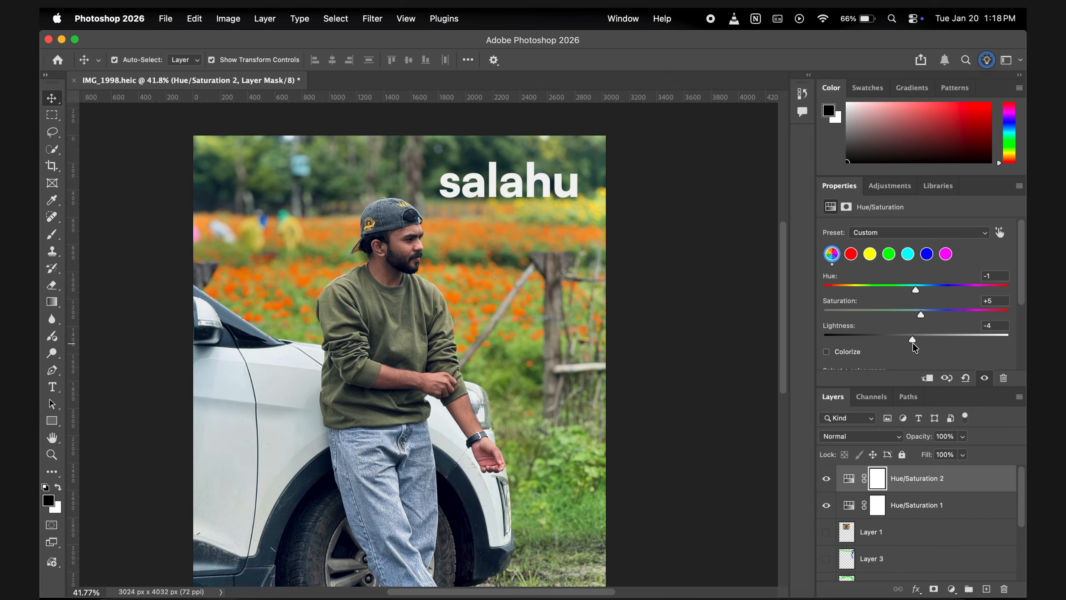
Move the Hue/Saturation 2 layer directly above Layer 0 and clip it to that layer.
click(946, 526)
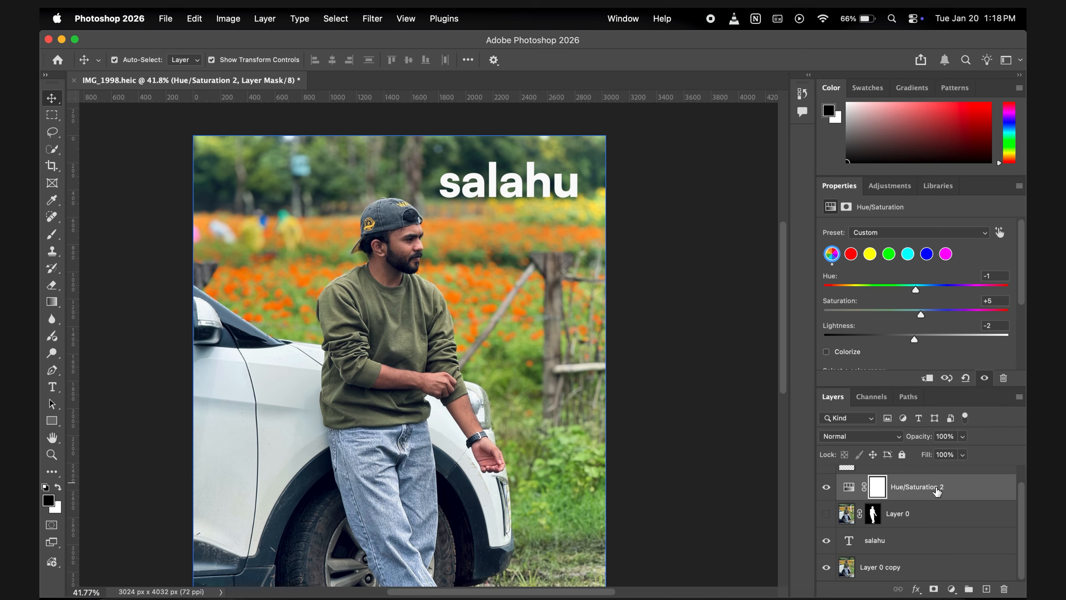
scroll(941, 487, up, 1)
scroll(941, 480, down, 1)
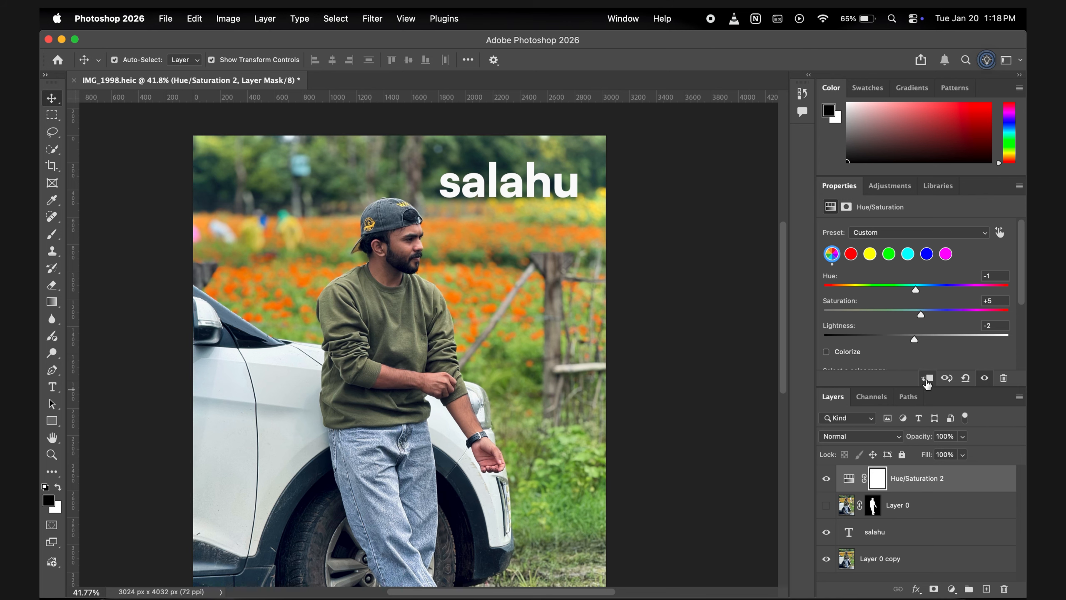
click(927, 379)
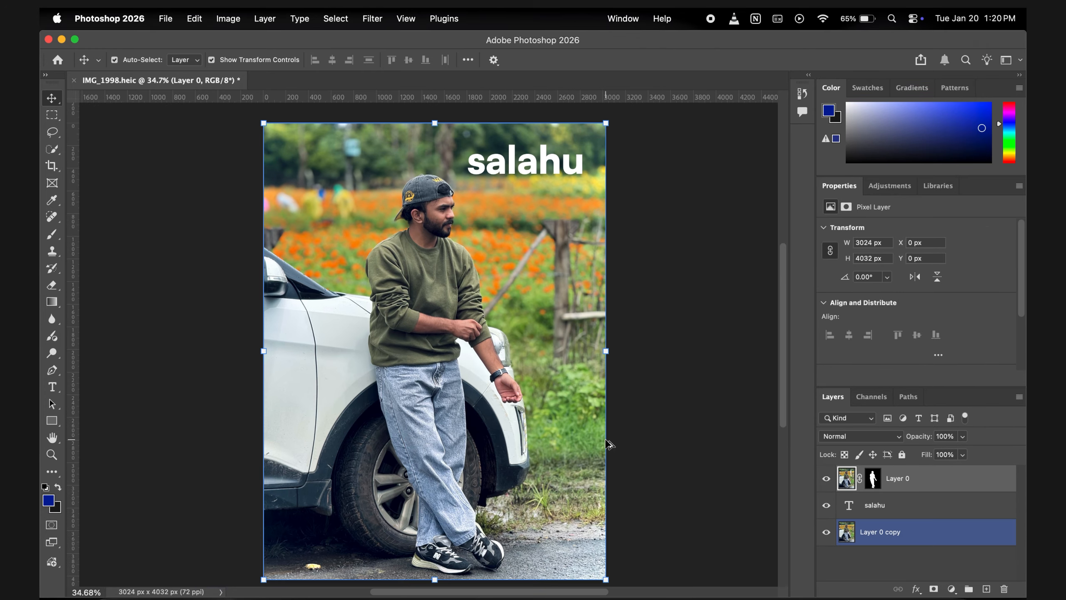
click(668, 409)
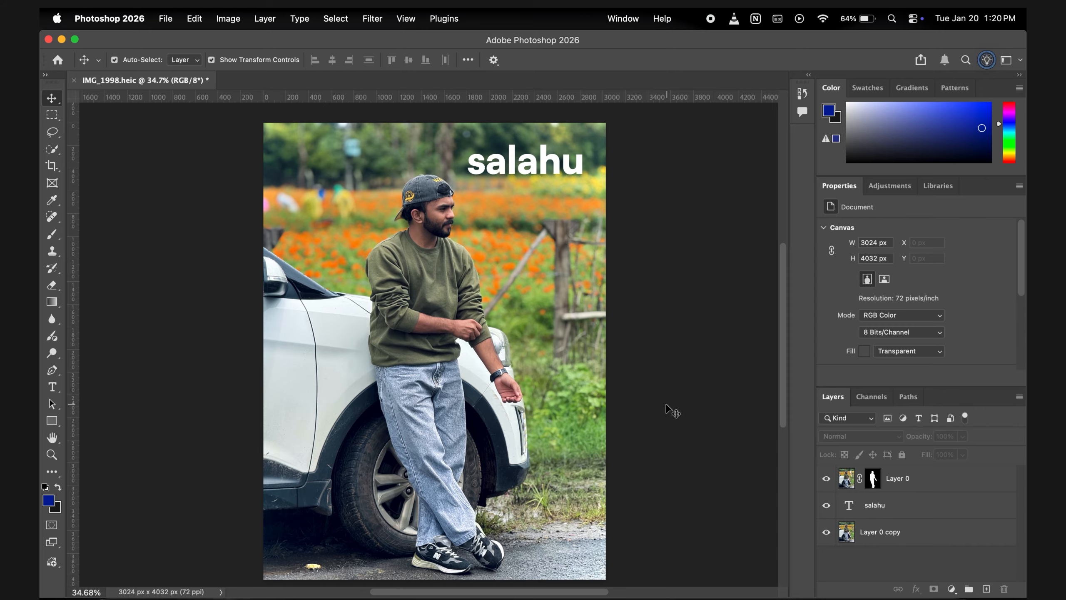
click(923, 515)
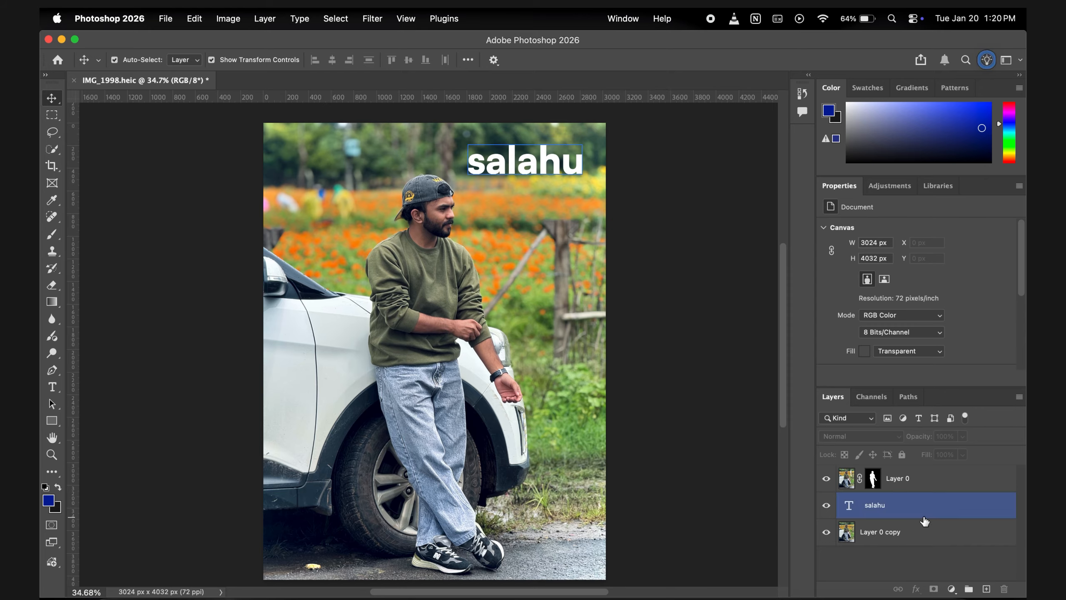
click(680, 330)
Apply a Gaussian Blur to Layer 0 copy, raising the radius above 6.2 pixels.
click(880, 538)
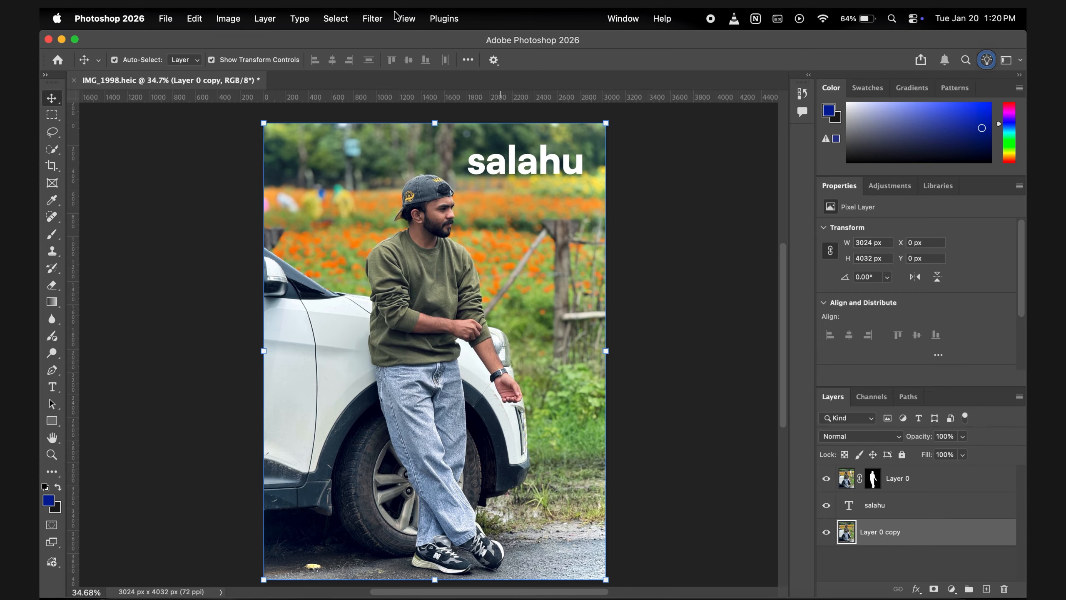
click(376, 22)
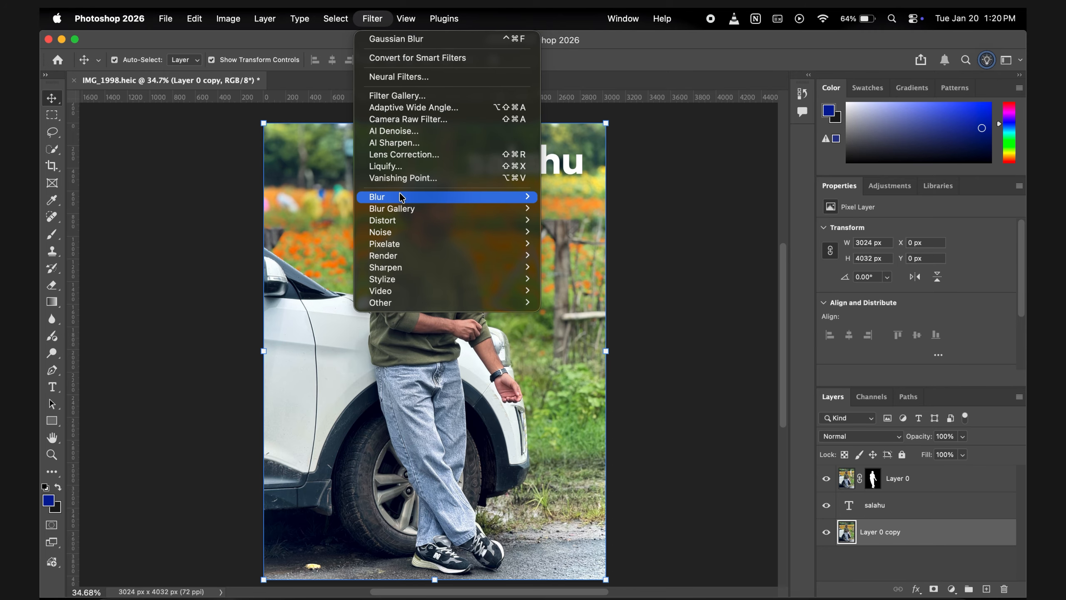
mouse_move(399, 199)
click(588, 244)
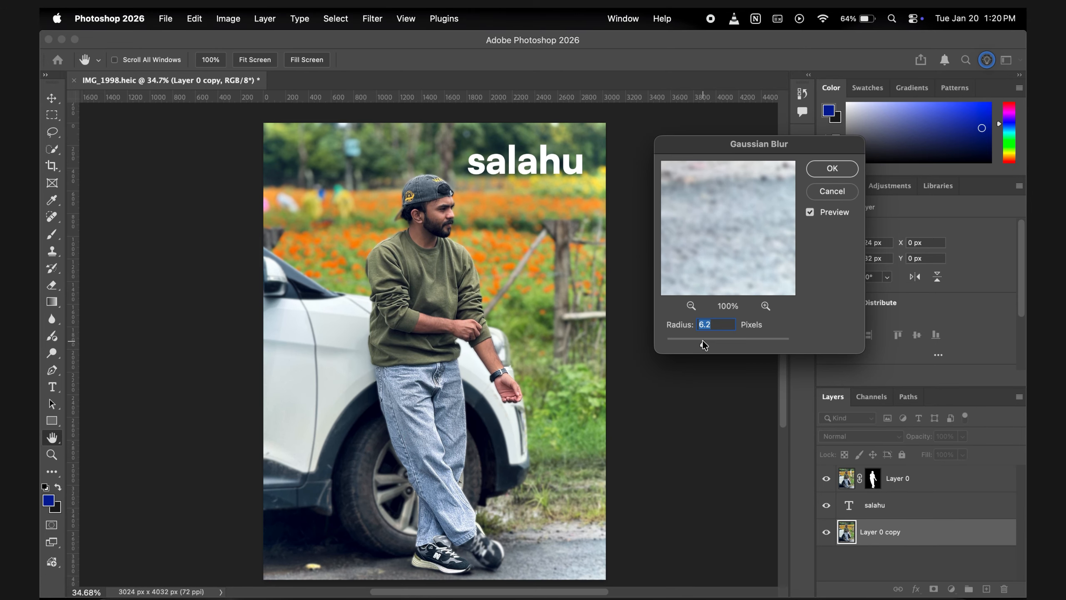
drag(703, 341, 729, 347)
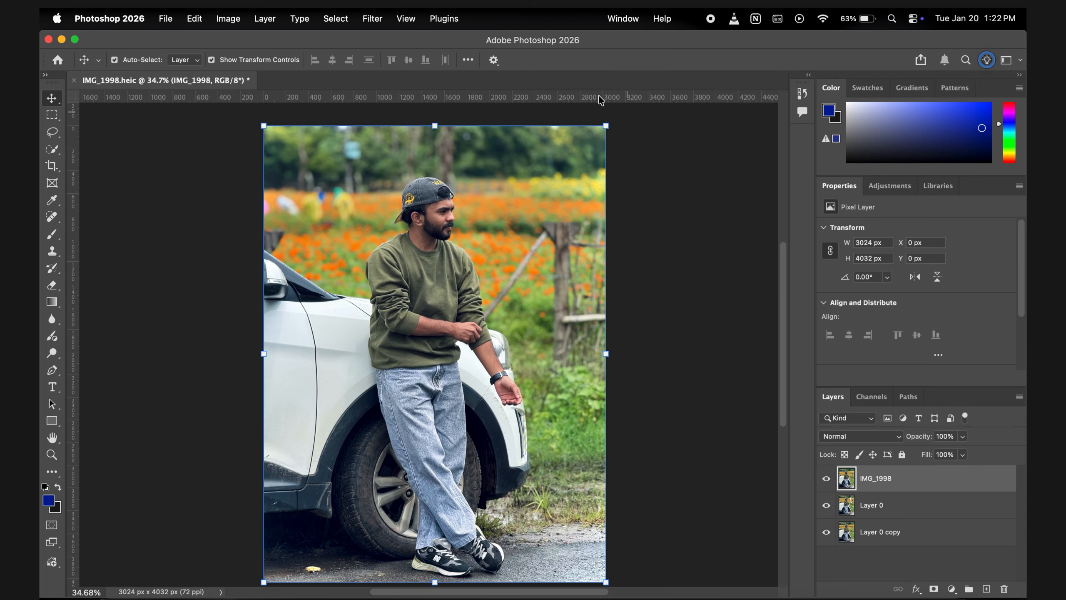
Start the Camera Raw Filter on the IMG_1998 layer and set Exposure +0.25, Contrast -24, Highlights -11, Shadows +2 and Whites -15.
click(372, 18)
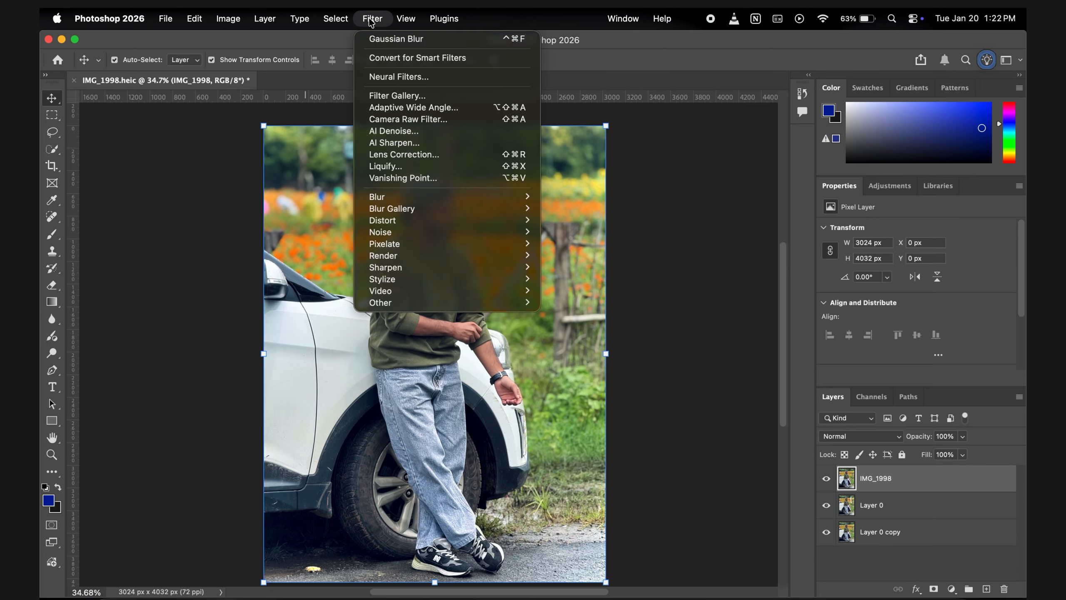
click(431, 123)
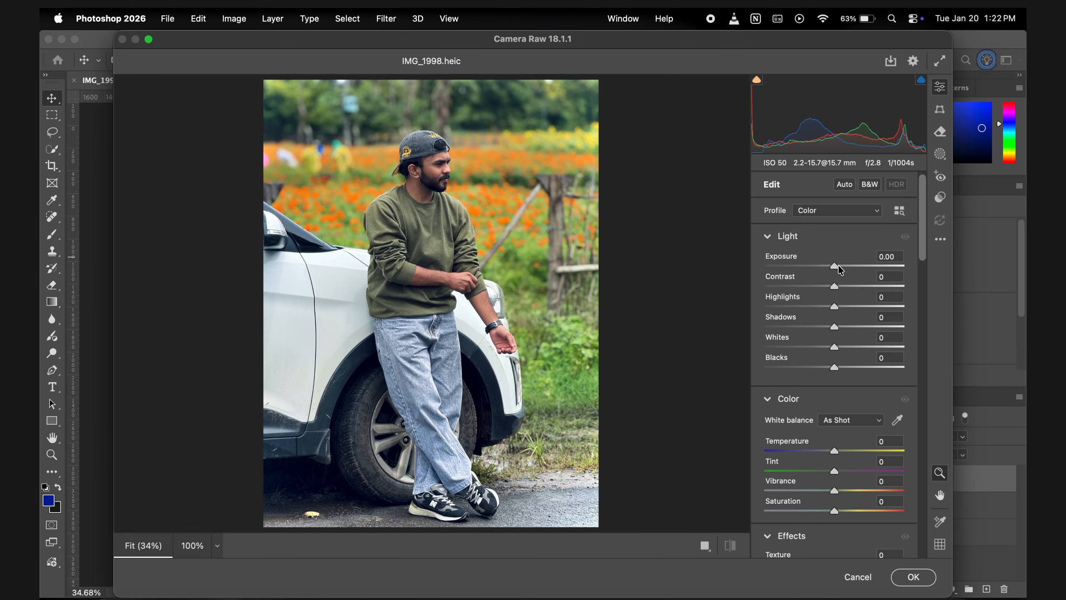
drag(837, 266, 824, 347)
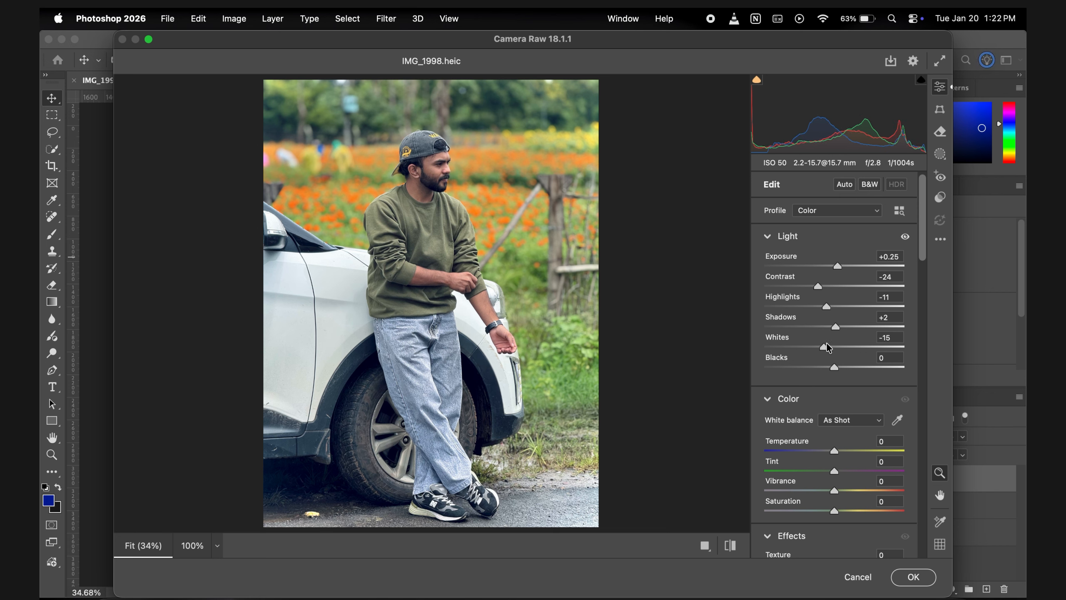
Set Temperature -4, Vibrance +15, Texture -1, Clarity -13 and Grain 16, and apply the Camera Raw Filter.
mouse_move(837, 447)
mouse_down()
mouse_move(836, 436)
mouse_move(825, 446)
mouse_up()
scroll(841, 415, down, 1)
scroll(841, 416, down, 5)
scroll(852, 451, down, 6)
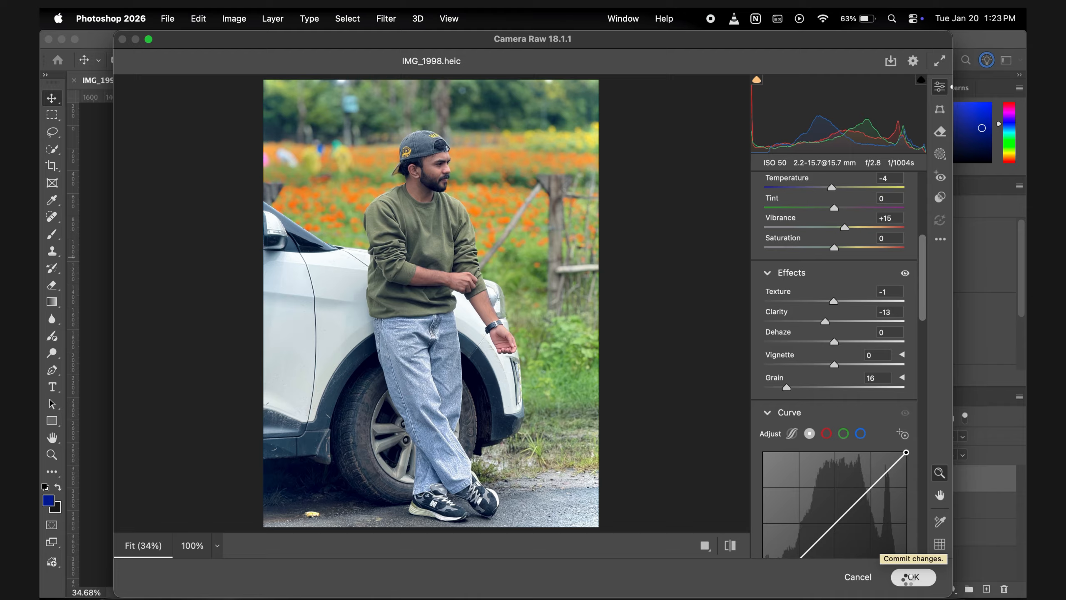
click(909, 582)
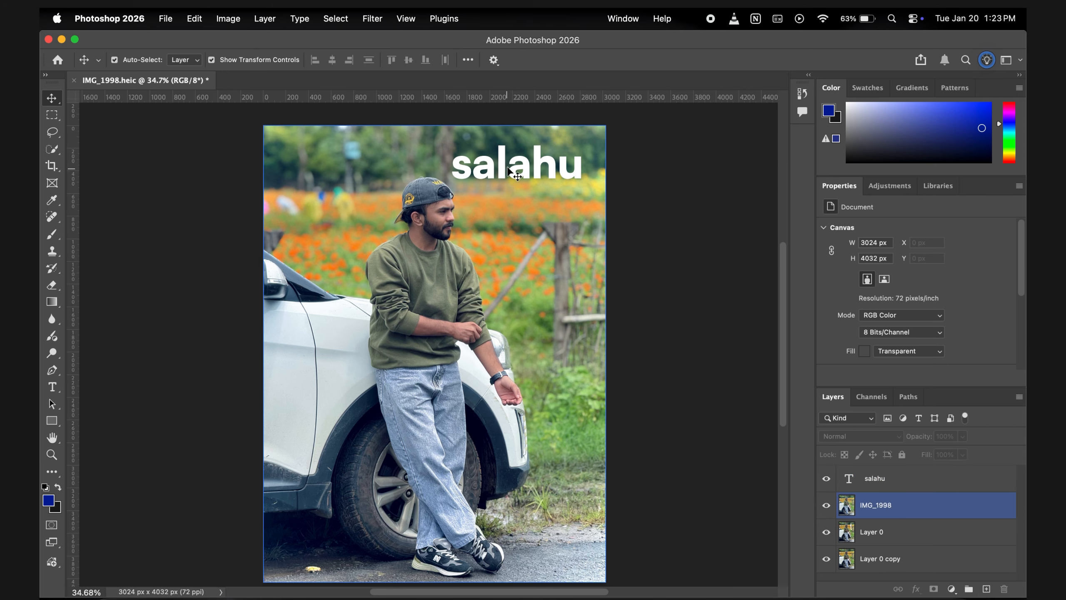
Move the white text slightly up and to the right on the photo and open the Layer Style settings of its layer.
scroll(520, 185, up, 10)
scroll(535, 226, down, 5)
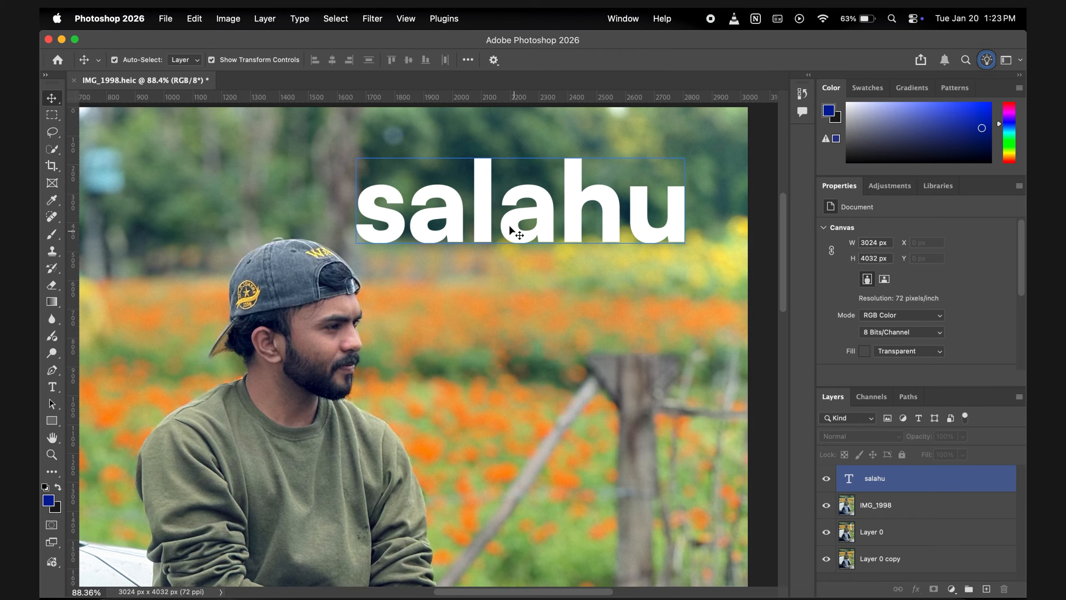
drag(510, 228, 531, 221)
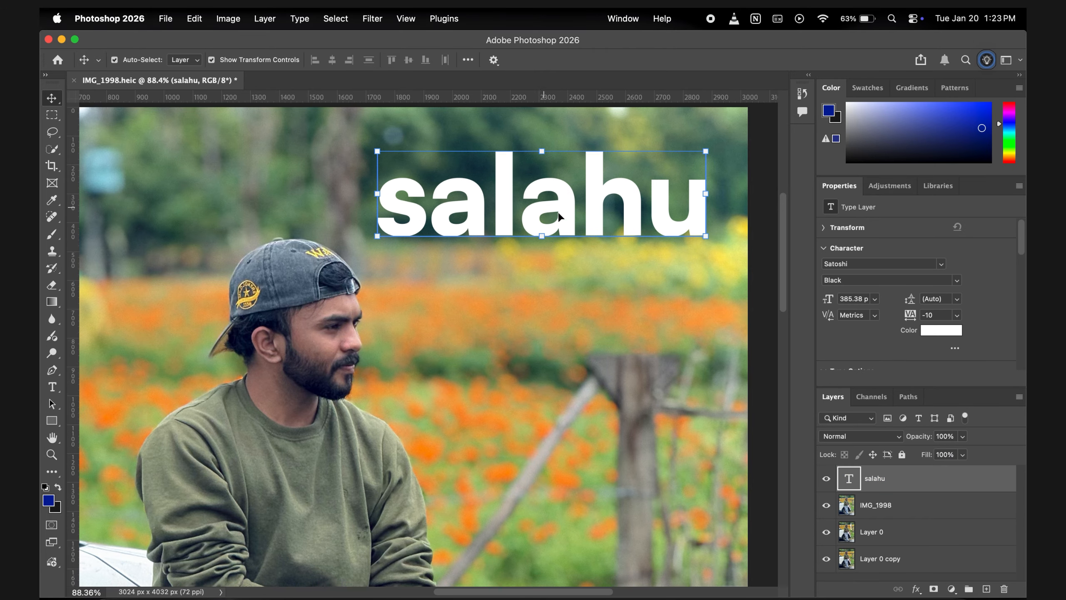
double_click(940, 484)
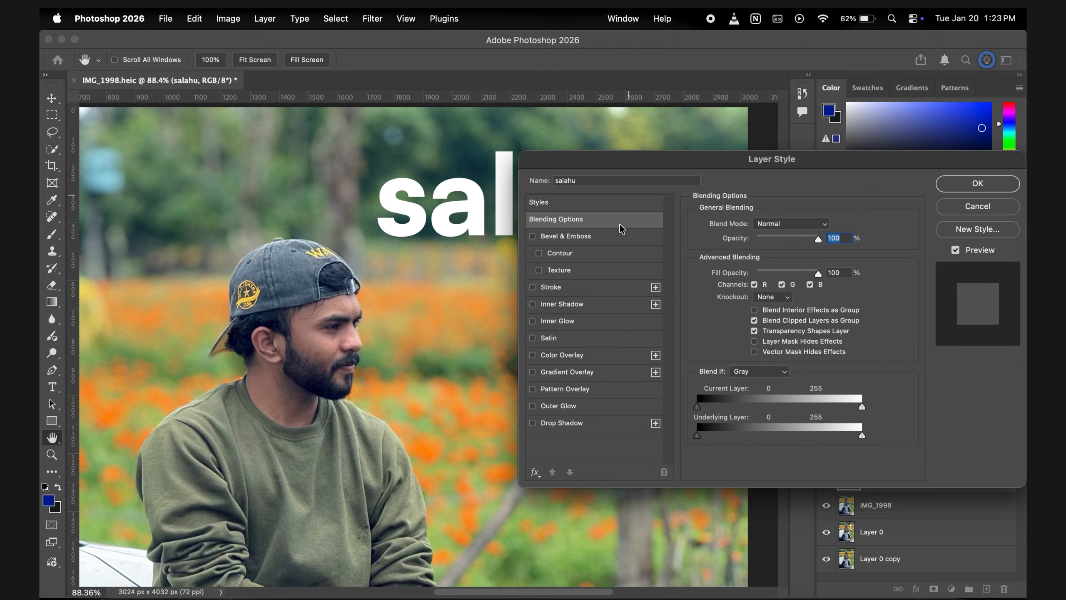
drag(778, 169, 694, 259)
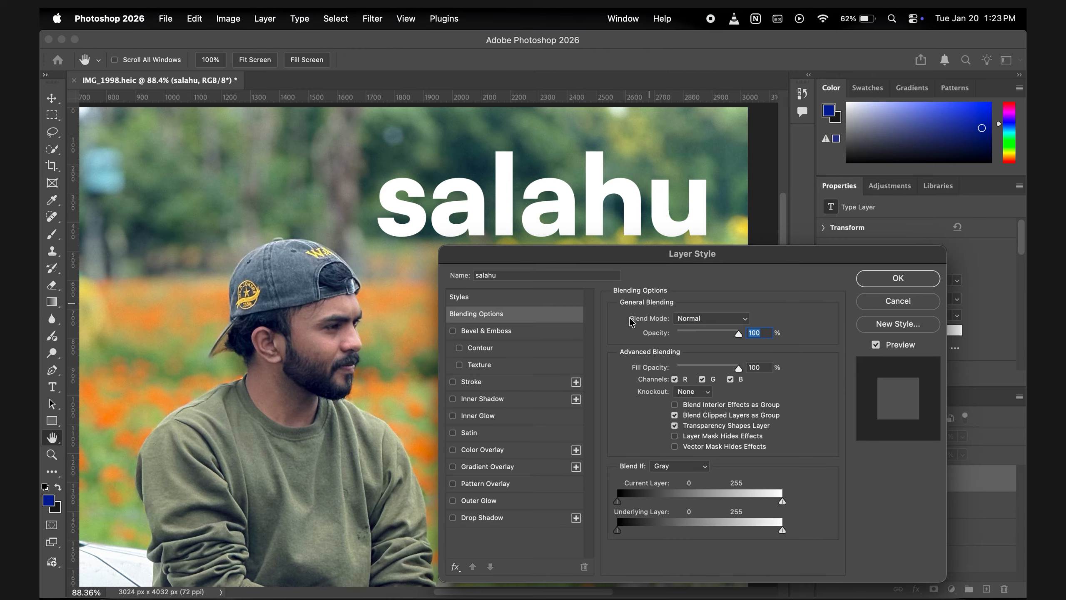
Try the Stroke, Inner Glow and Color Overlay effects on the text layer, switching each one off again.
click(482, 382)
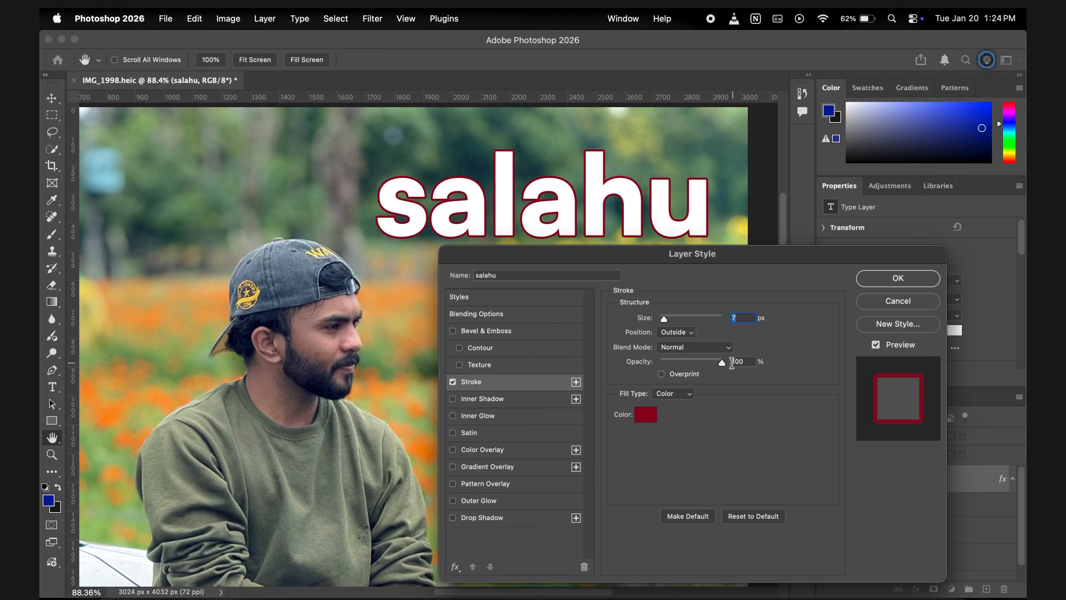
click(453, 382)
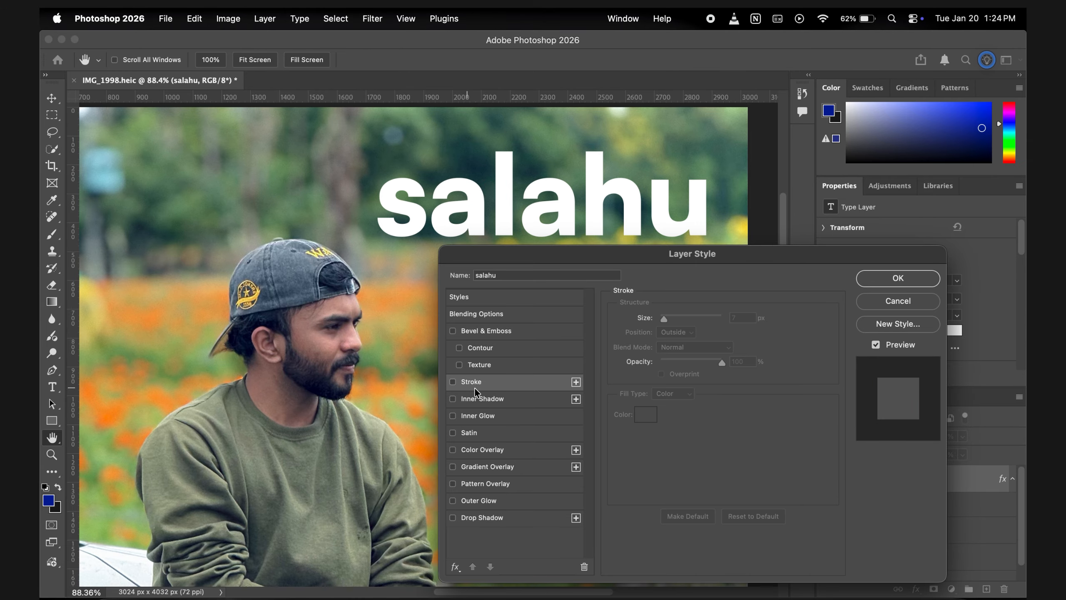
click(453, 416)
click(453, 415)
click(454, 450)
click(453, 450)
Add a Drop Shadow to the text layer with Opacity 68%, Distance 25 px, Spread 39% and Size 43 px.
click(481, 519)
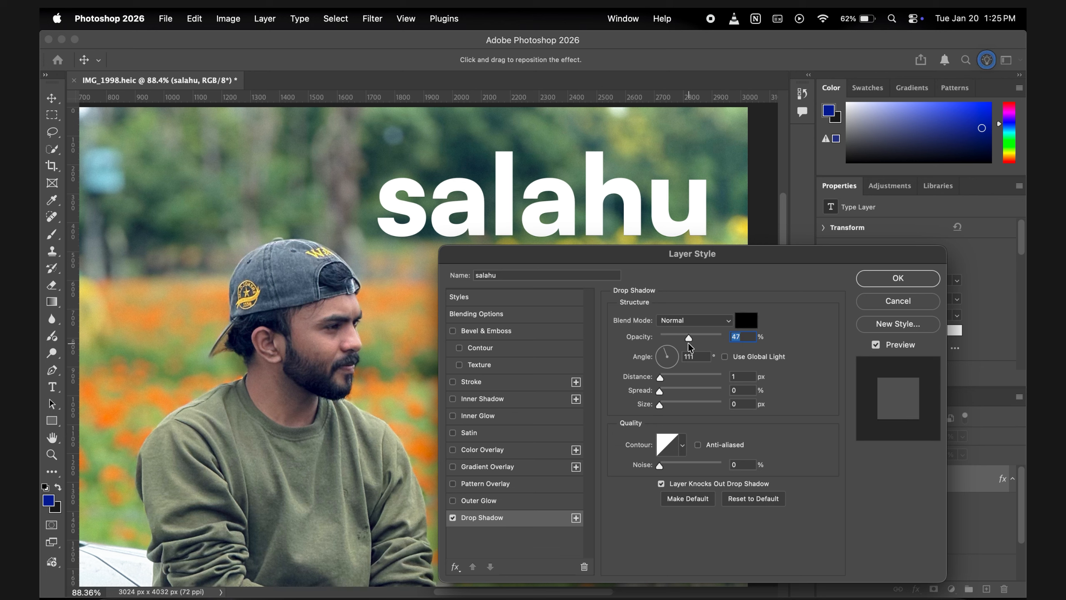
drag(660, 377, 674, 406)
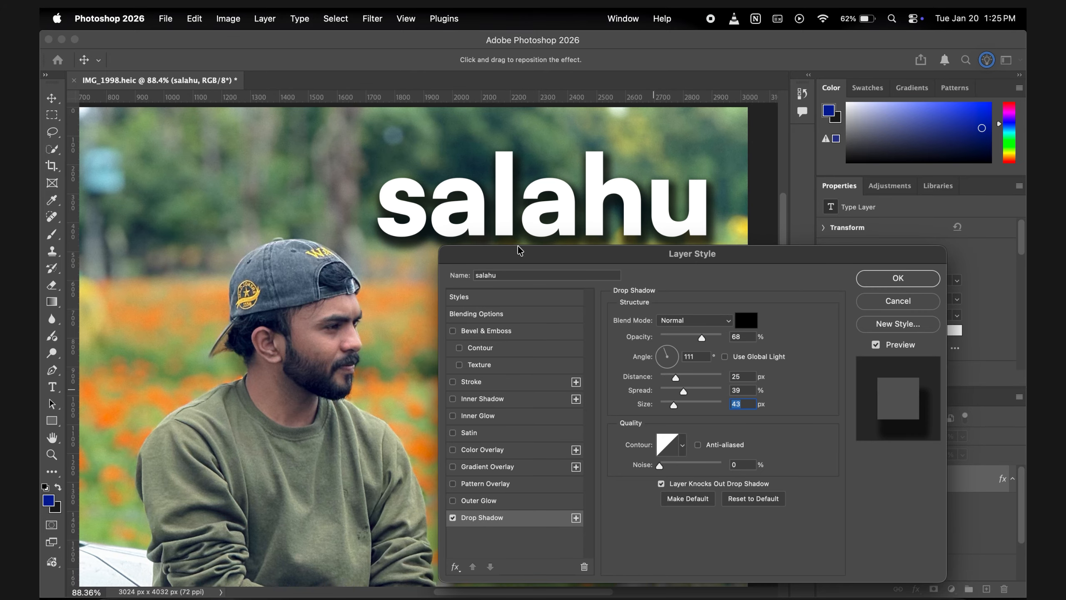